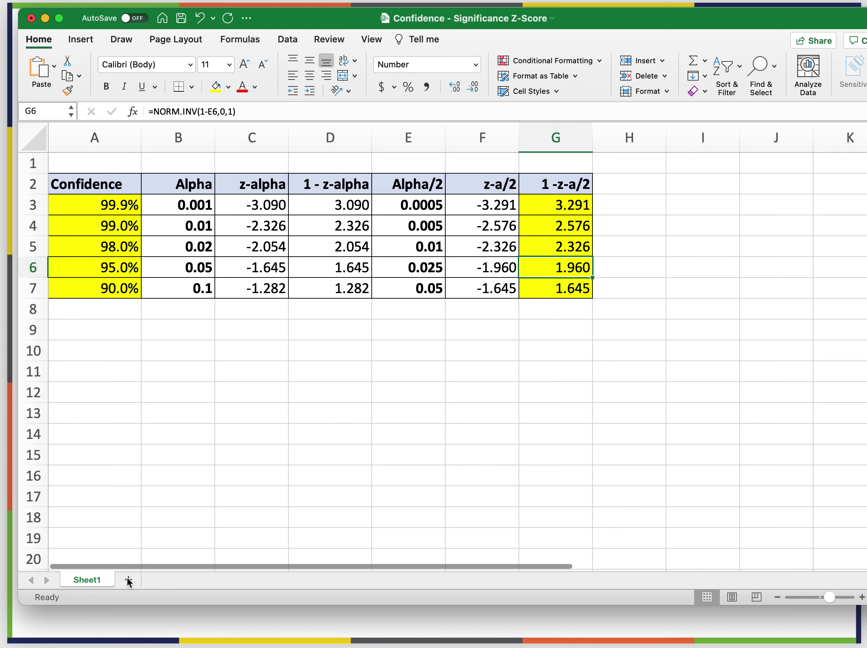
# Add a new blank worksheet to the workbook.
pyautogui.click(128, 581)
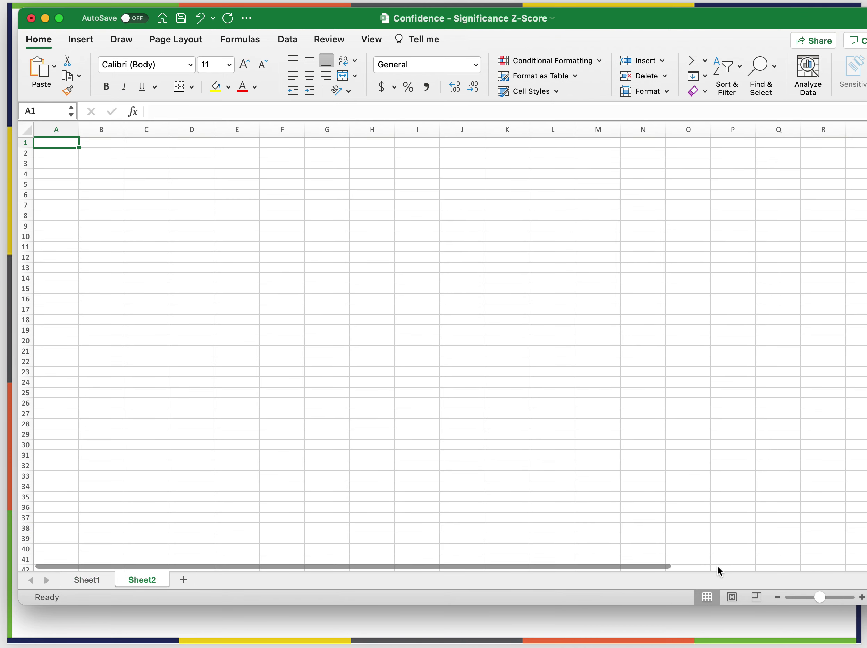
pyautogui.click(862, 597)
pyautogui.click(862, 597)
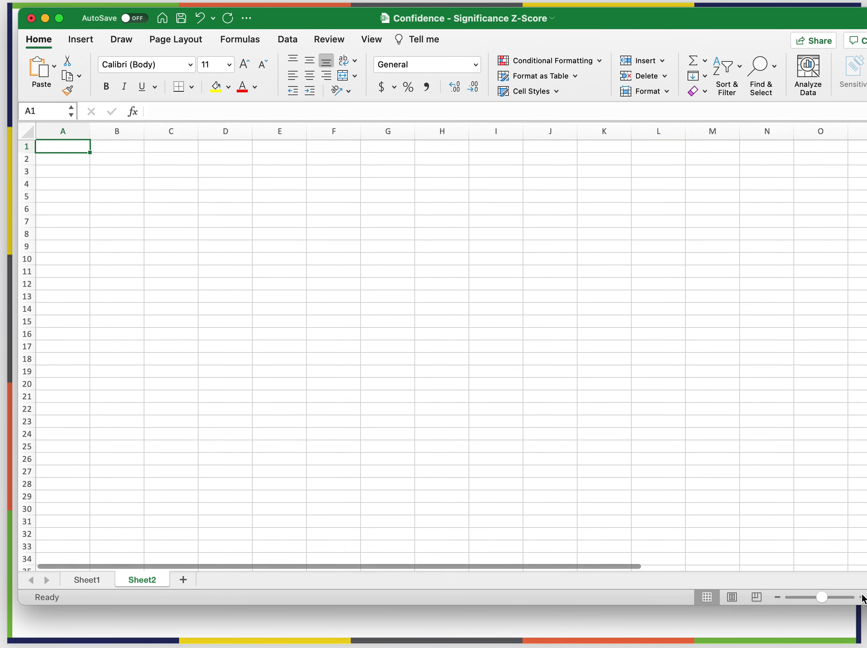
pyautogui.click(862, 597)
pyautogui.click(862, 596)
pyautogui.click(862, 597)
pyautogui.click(863, 597)
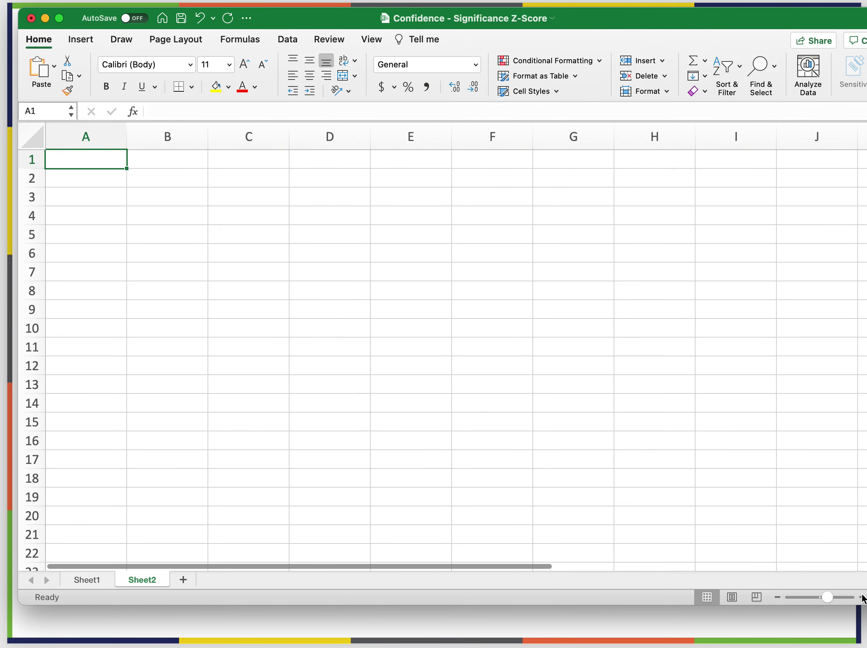
# Enter the first two Table 8.3 values from the Example 8.9 slide, 79 and 145, in cells B3 and B4.
pyautogui.press('super+Tab')
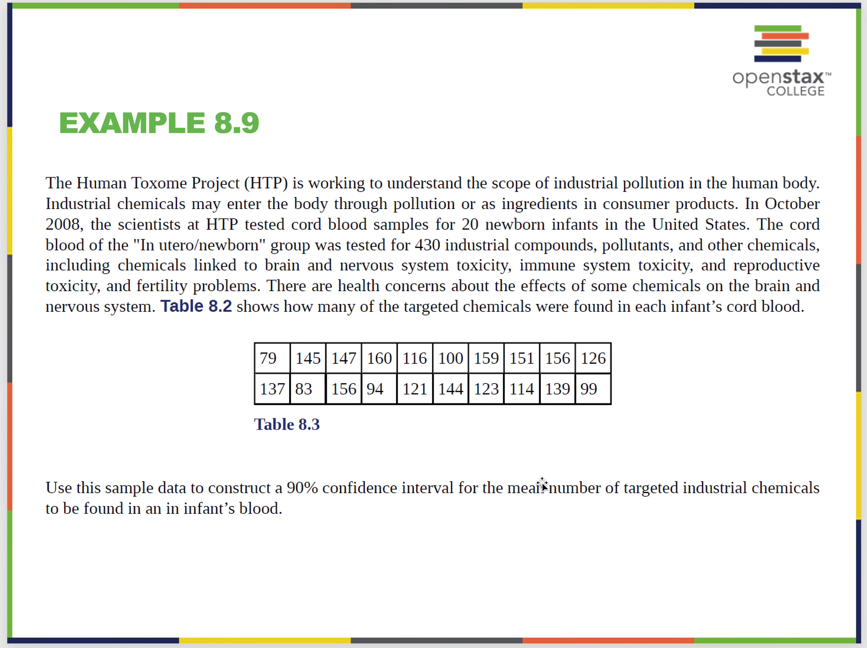
pyautogui.press('super+Tab')
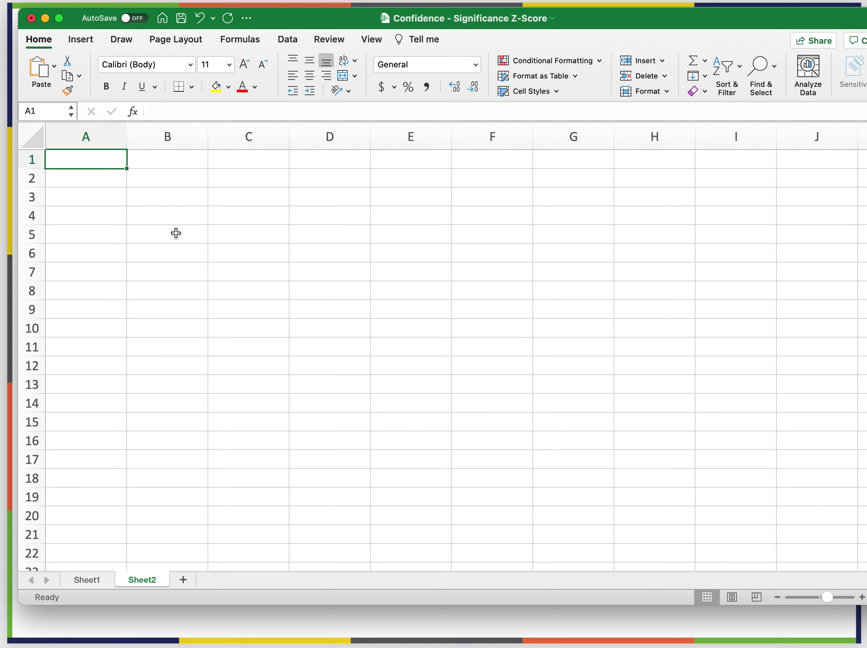
pyautogui.click(149, 196)
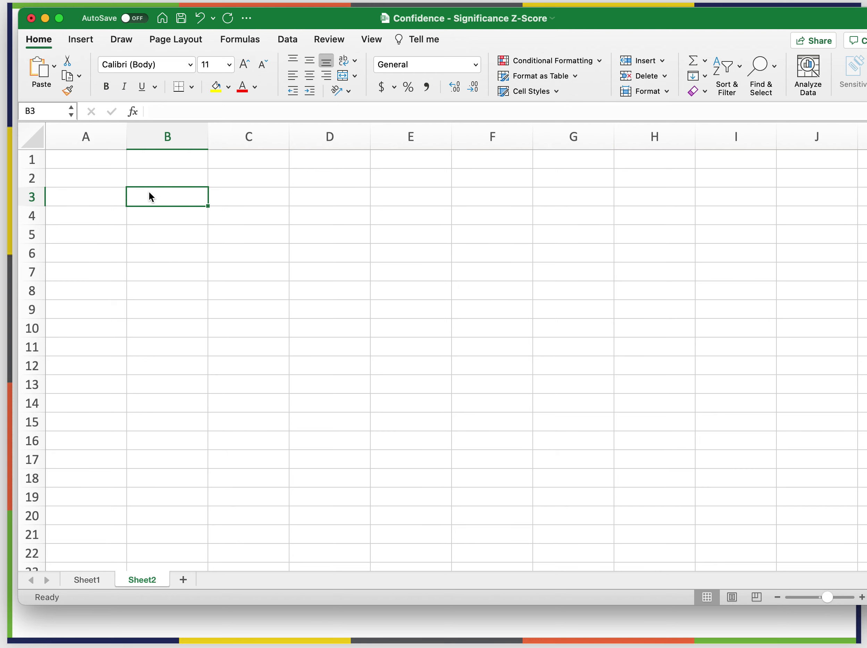
pyautogui.write('79')
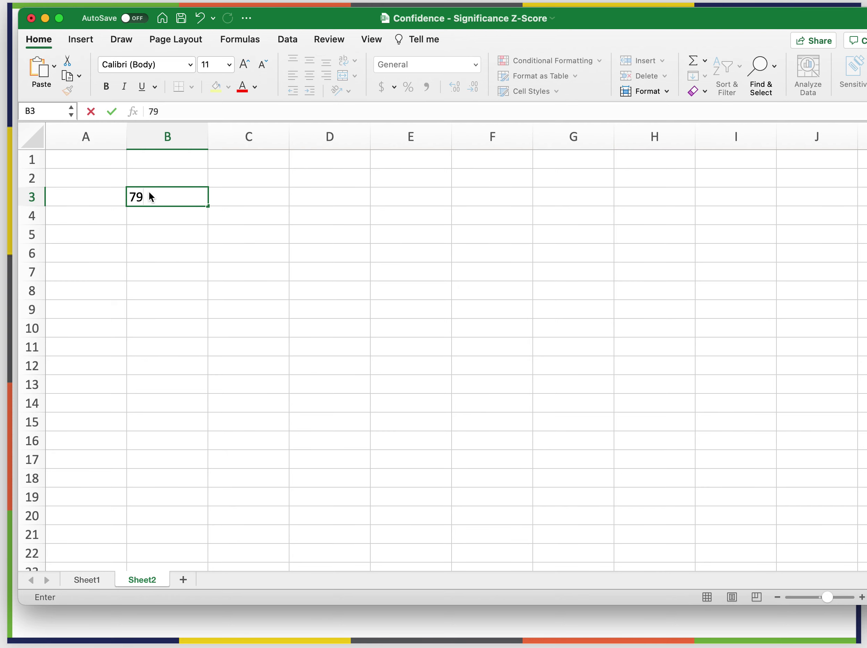
pyautogui.press('Return')
pyautogui.write('145')
pyautogui.press('Return')
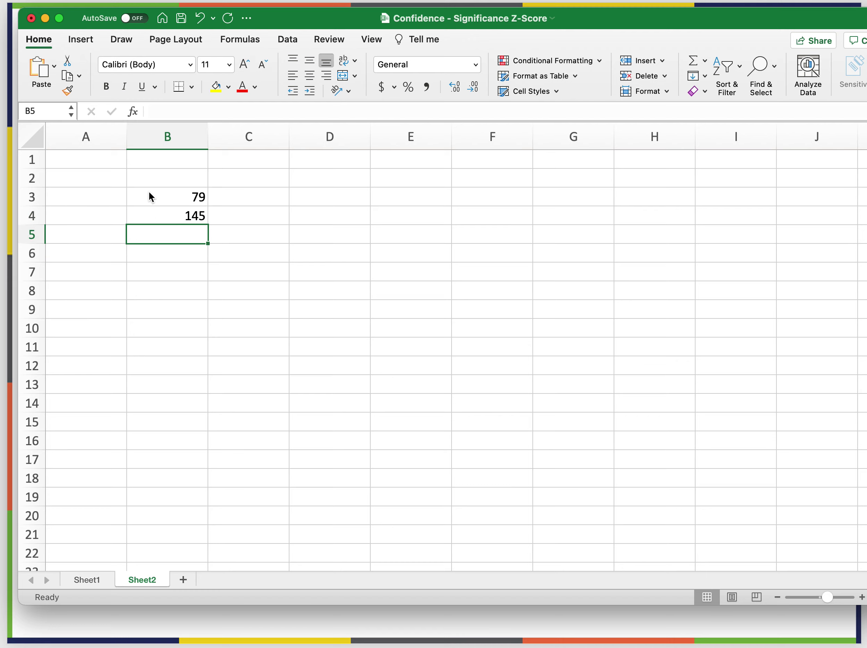
# Enter the next slide table values, 147, 160 and 116, in cells B5 to B7.
pyautogui.press('super+Tab')
pyautogui.press('super+Tab')
pyautogui.write('147')
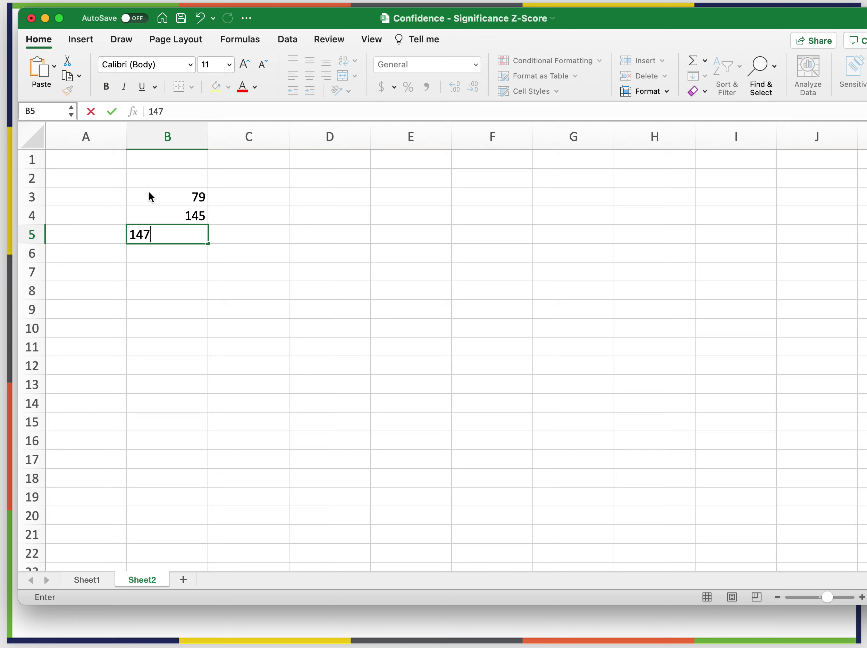
pyautogui.press('Return')
pyautogui.press('super+Tab')
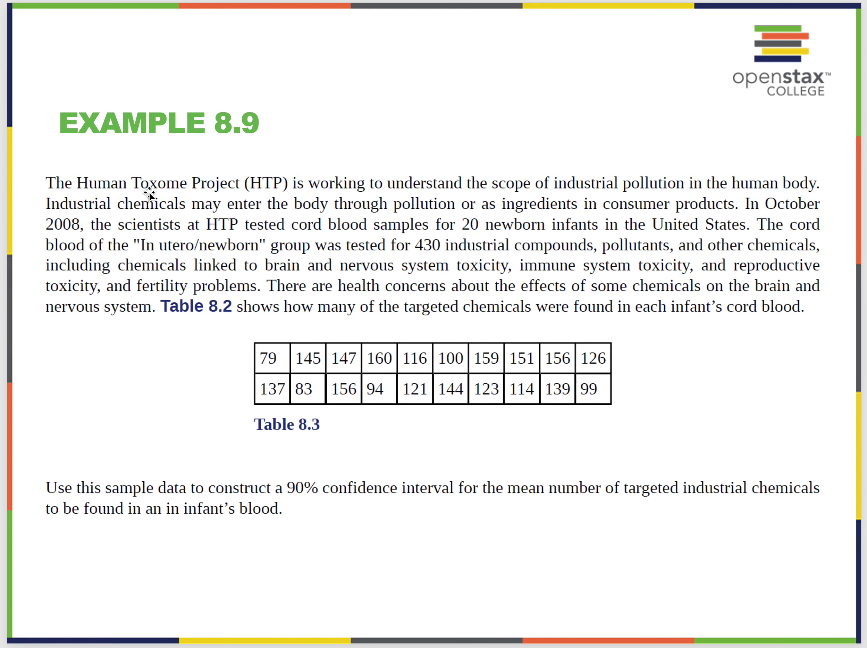
pyautogui.press('super+Tab')
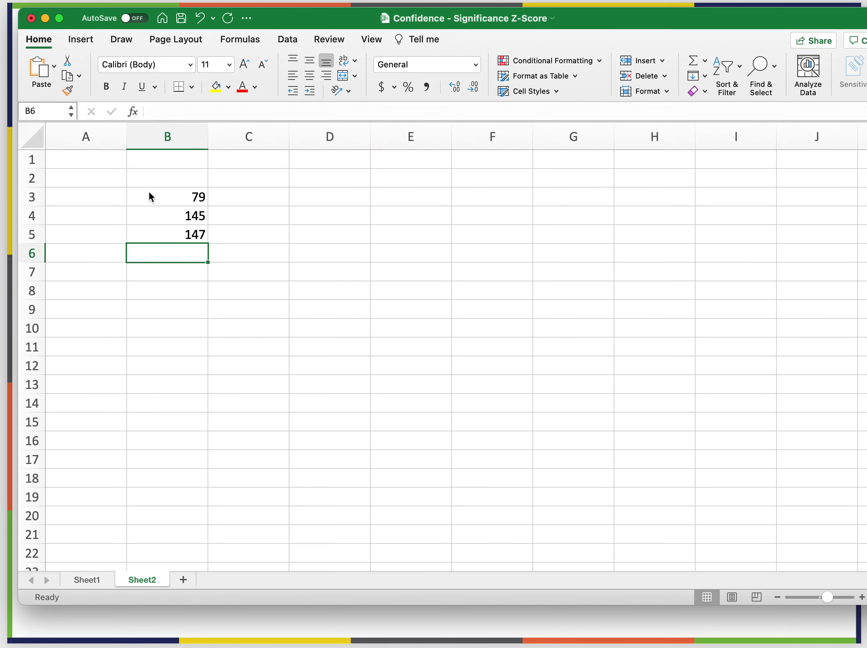
pyautogui.write('160')
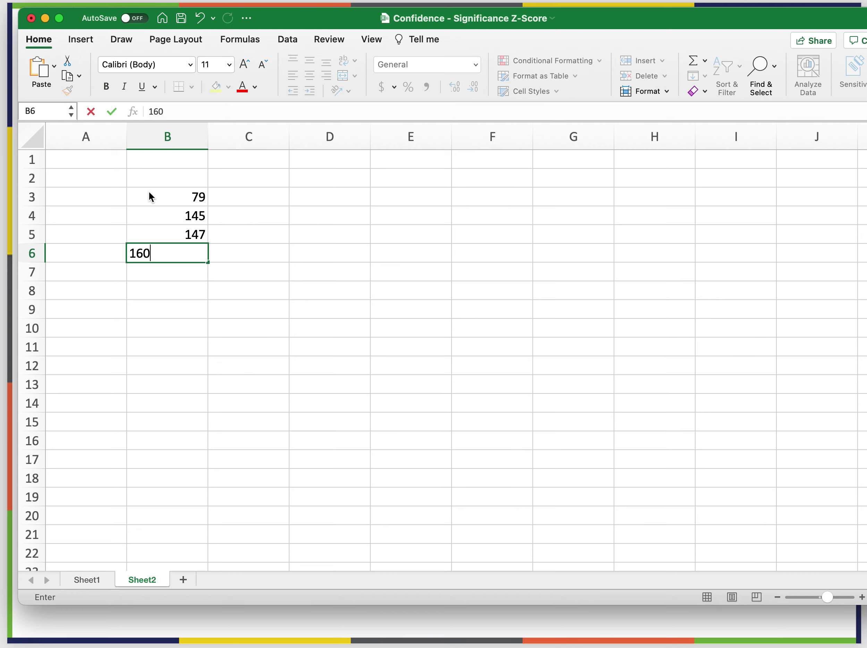
pyautogui.press('Return')
pyautogui.write('116')
pyautogui.press('Return')
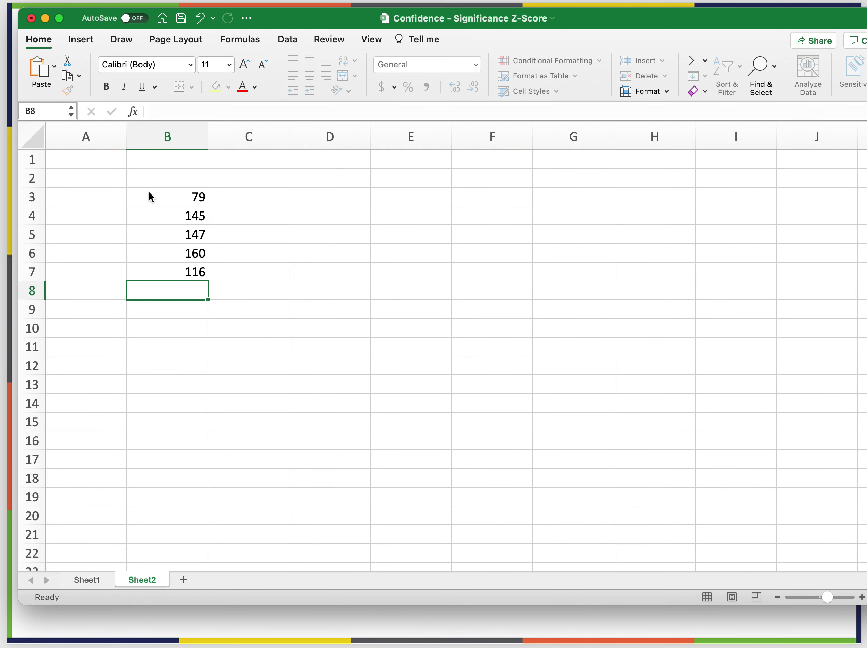
# Capture the number table on the Example 8.9 slide and paste it into Sheet2 as a picture.
pyautogui.press('super+Tab')
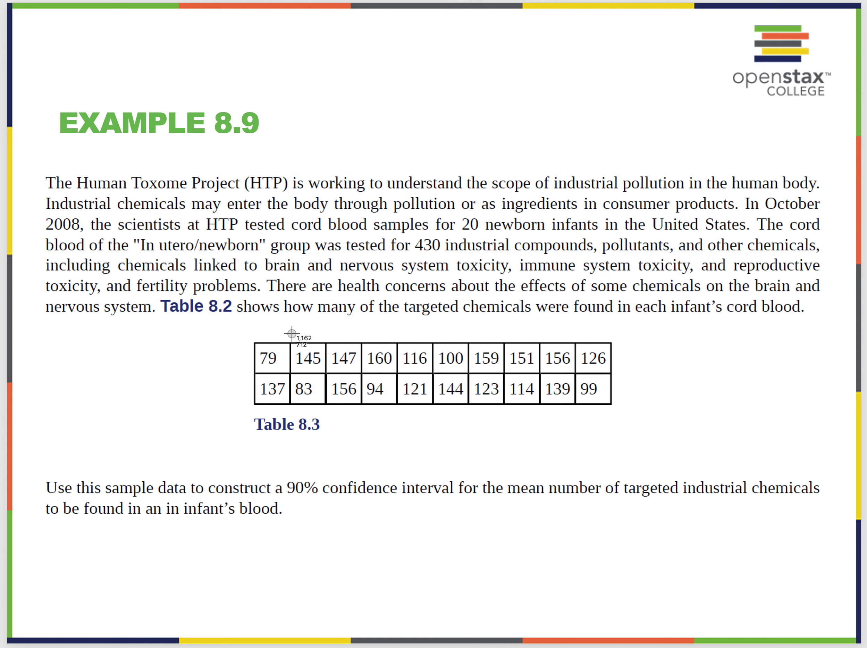
pyautogui.moveTo(233, 328); pyautogui.dragTo(638, 423)
pyautogui.press('super+Tab')
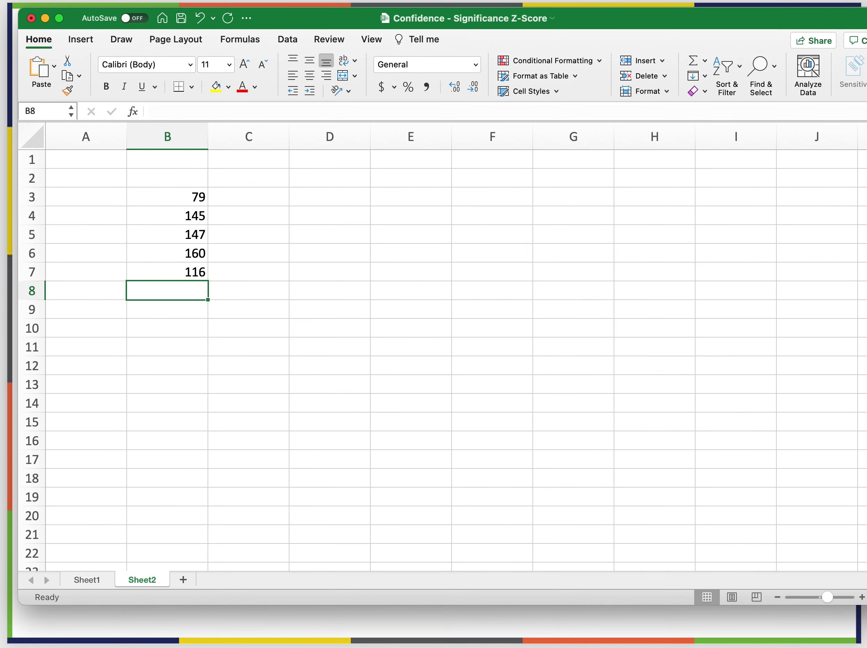
pyautogui.moveTo(792, 502); pyautogui.dragTo(640, 251)
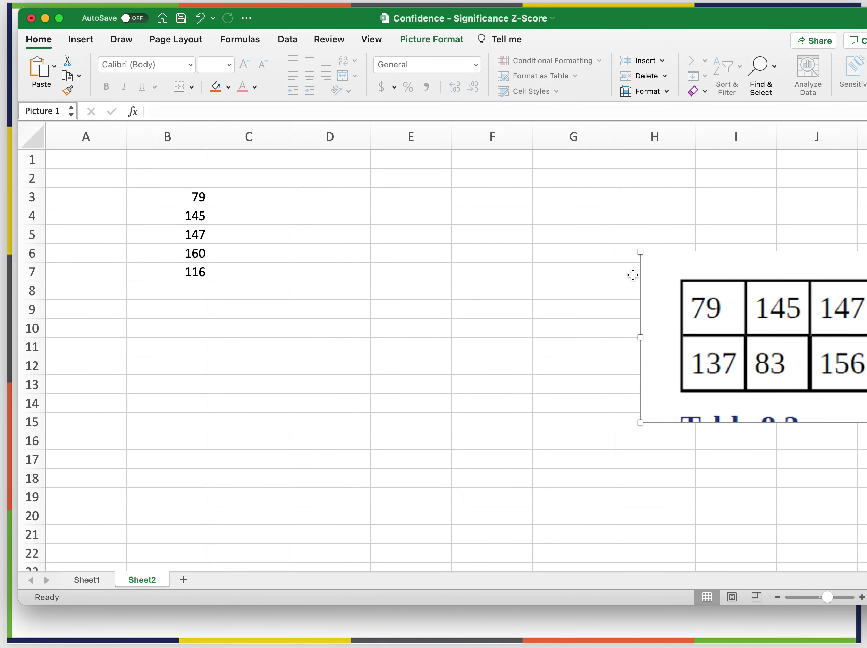
# Shrink the pasted table picture and place it over columns D to H in the first five rows.
pyautogui.moveTo(709, 257); pyautogui.dragTo(314, 132)
pyautogui.press('Escape')
pyautogui.moveTo(641, 252); pyautogui.dragTo(767, 333)
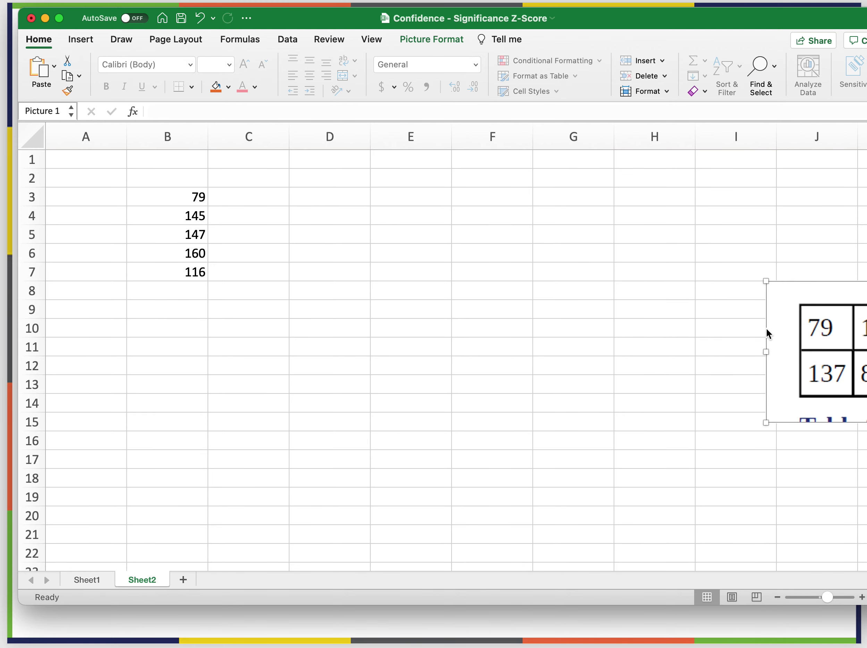
pyautogui.moveTo(825, 336); pyautogui.dragTo(194, 393)
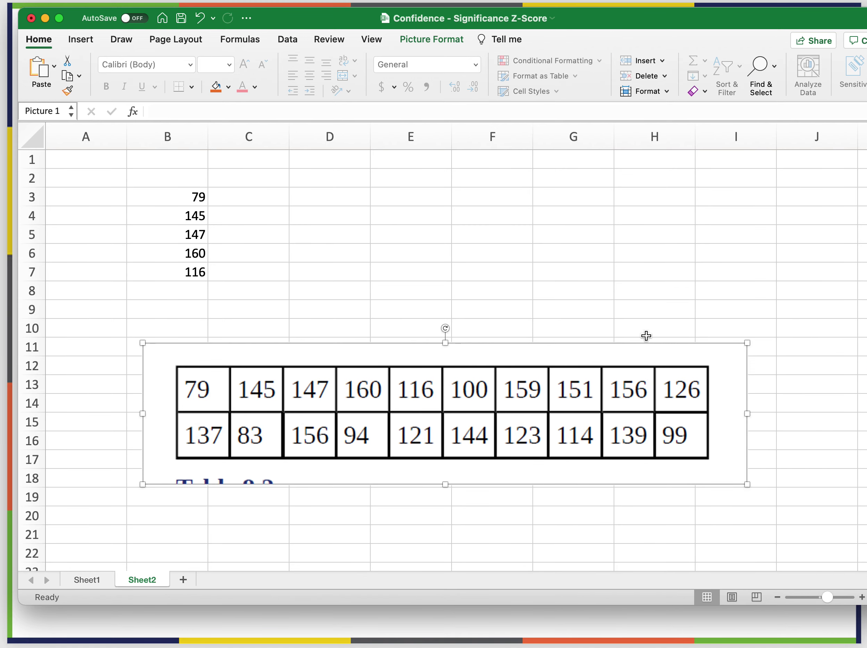
pyautogui.moveTo(748, 344); pyautogui.dragTo(498, 388)
pyautogui.moveTo(398, 421); pyautogui.dragTo(528, 181)
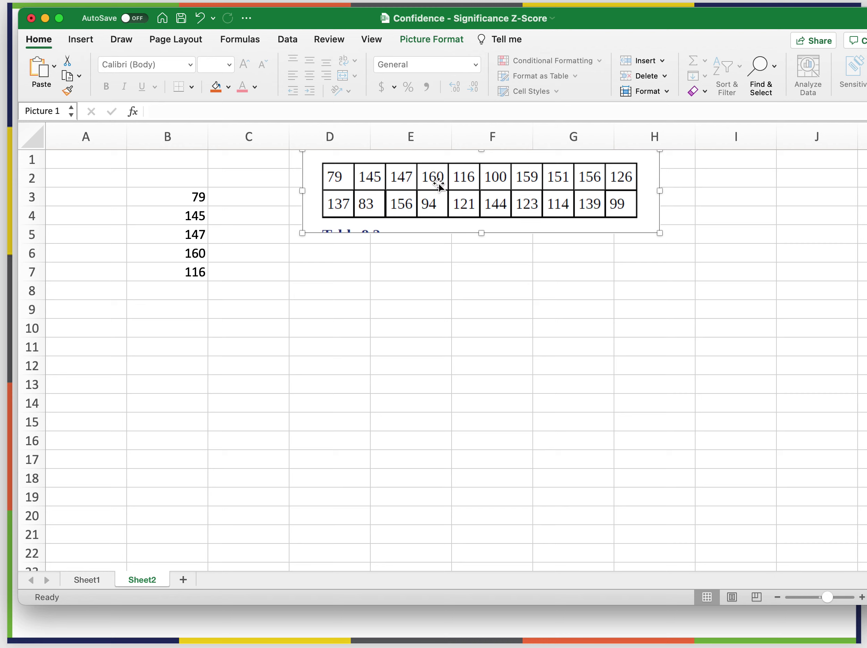
# Enter the rest of the table's first row, 100, 159, 151, 156 and 126, in cells B8 to B12.
pyautogui.click(199, 291)
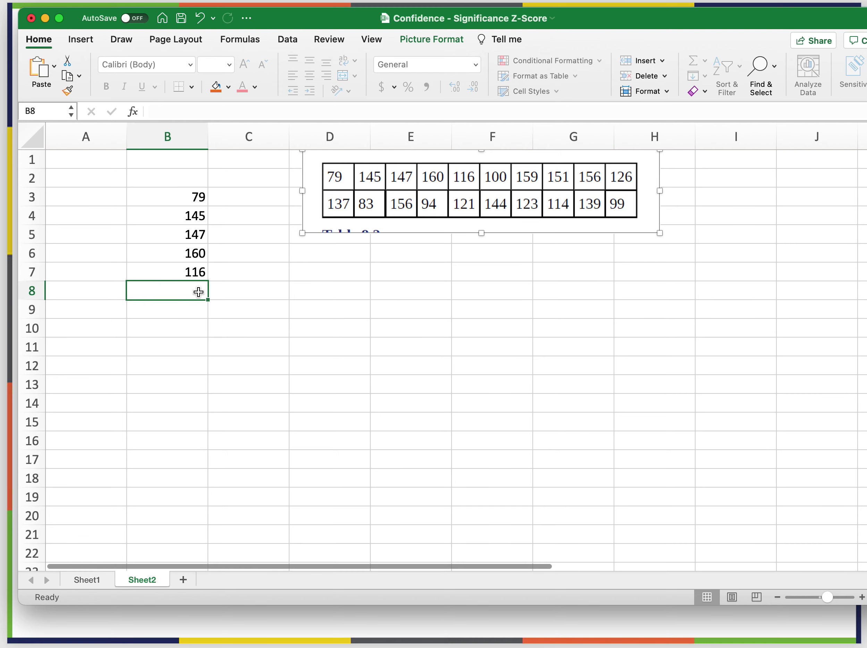
pyautogui.write('100')
pyautogui.press('Return')
pyautogui.write('159')
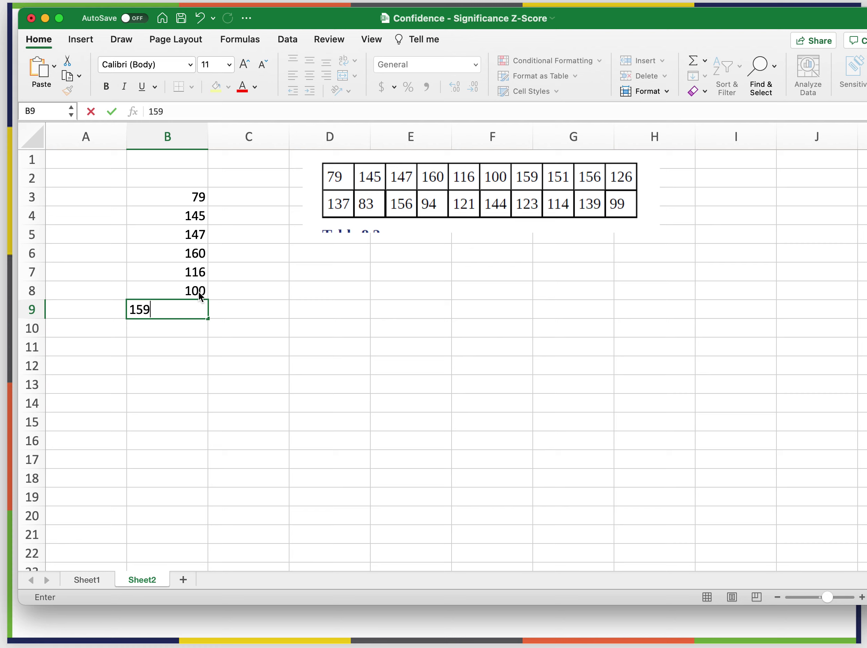
pyautogui.press('Return')
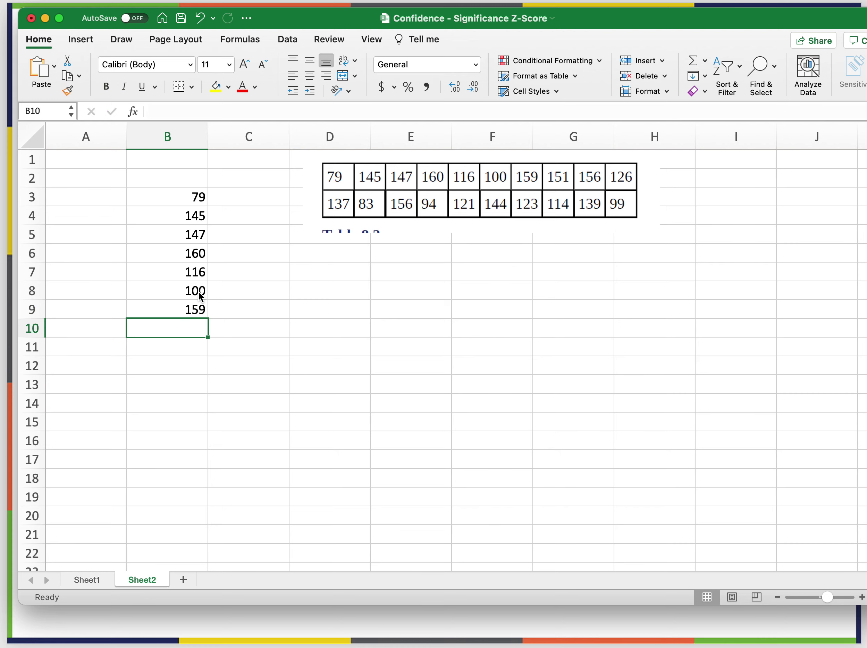
pyautogui.write('151')
pyautogui.press('Return')
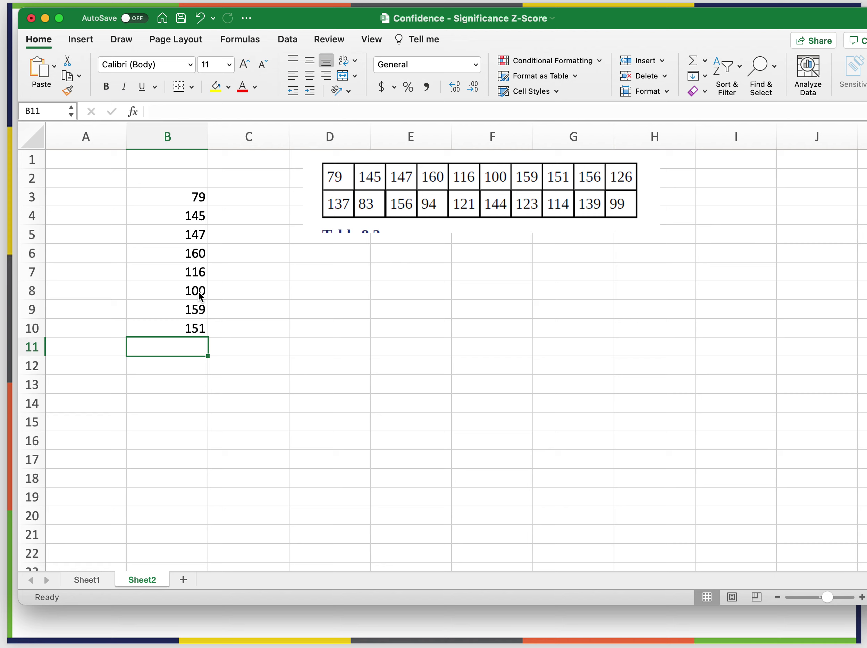
pyautogui.write('156')
pyautogui.press('Return')
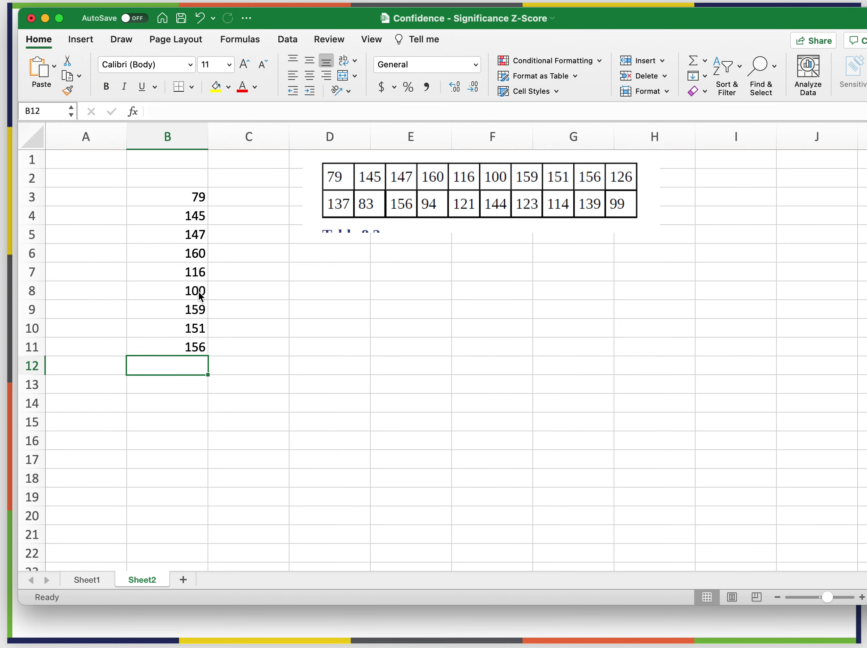
pyautogui.write('126')
pyautogui.press('Return')
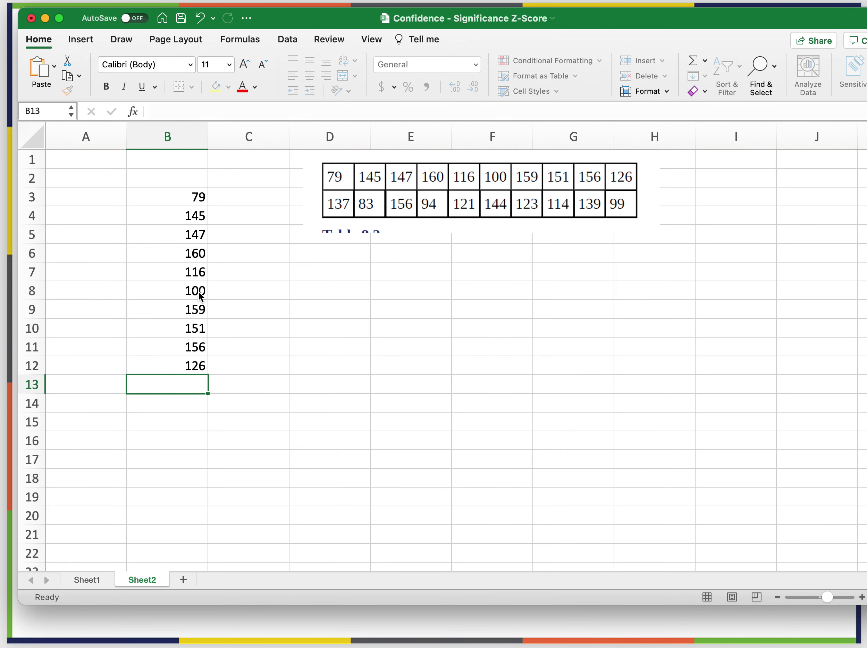
# Enter the first five values of the table's second row, 137, 83, 156, 94 and 121, in cells B13 to B17.
pyautogui.write('137')
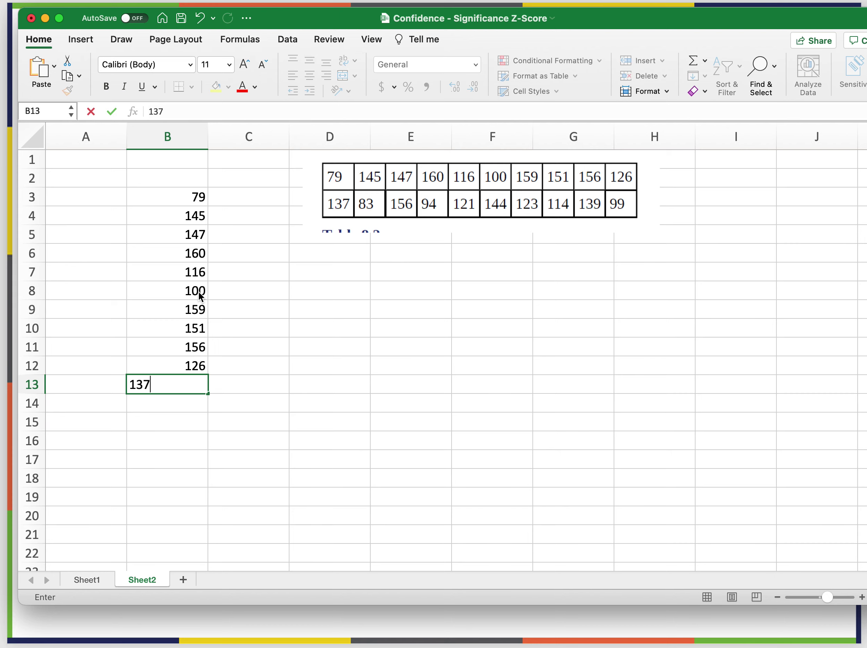
pyautogui.press('Return')
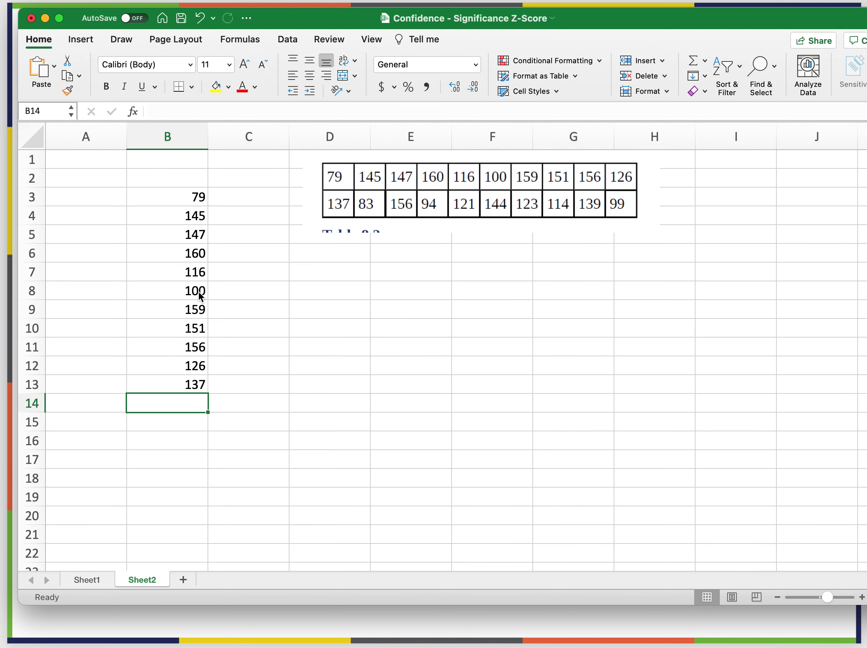
pyautogui.write('83')
pyautogui.press('Return')
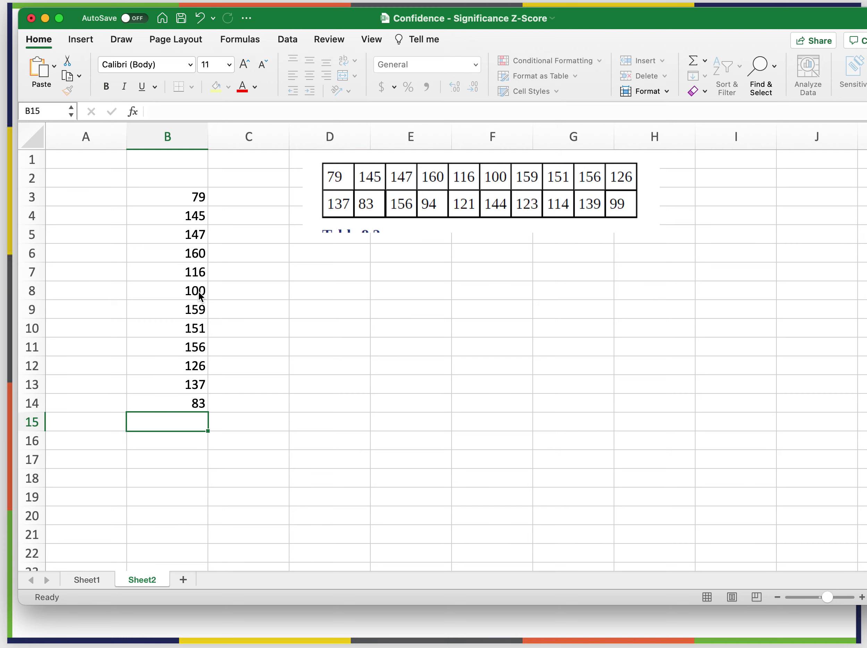
pyautogui.write('156')
pyautogui.press('Return')
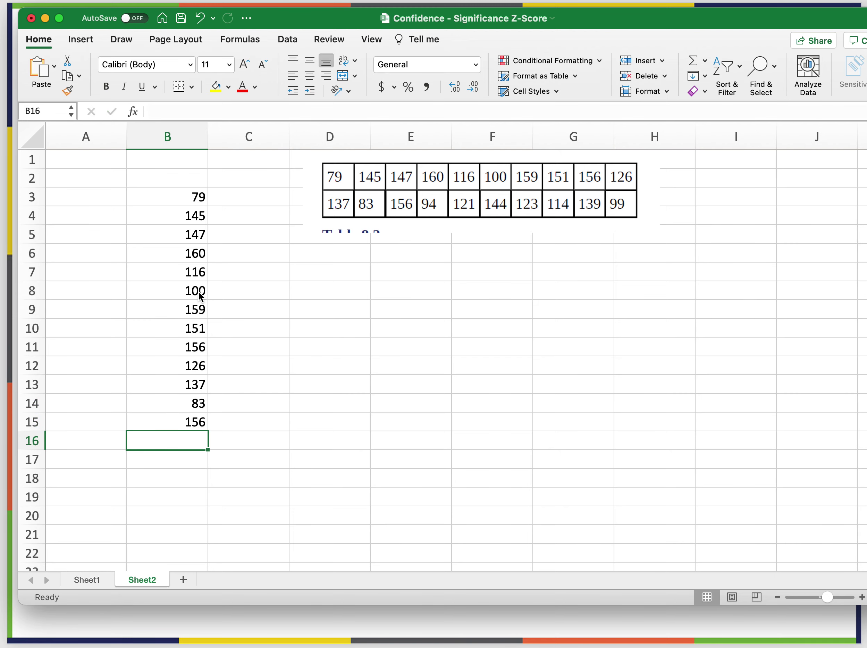
pyautogui.write('94')
pyautogui.press('Return')
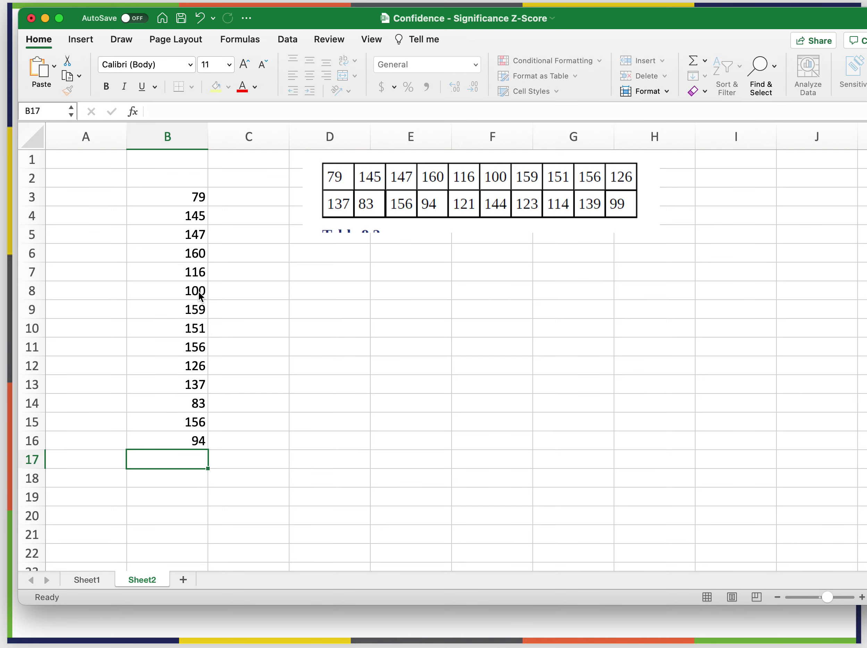
pyautogui.write('121')
pyautogui.press('Return')
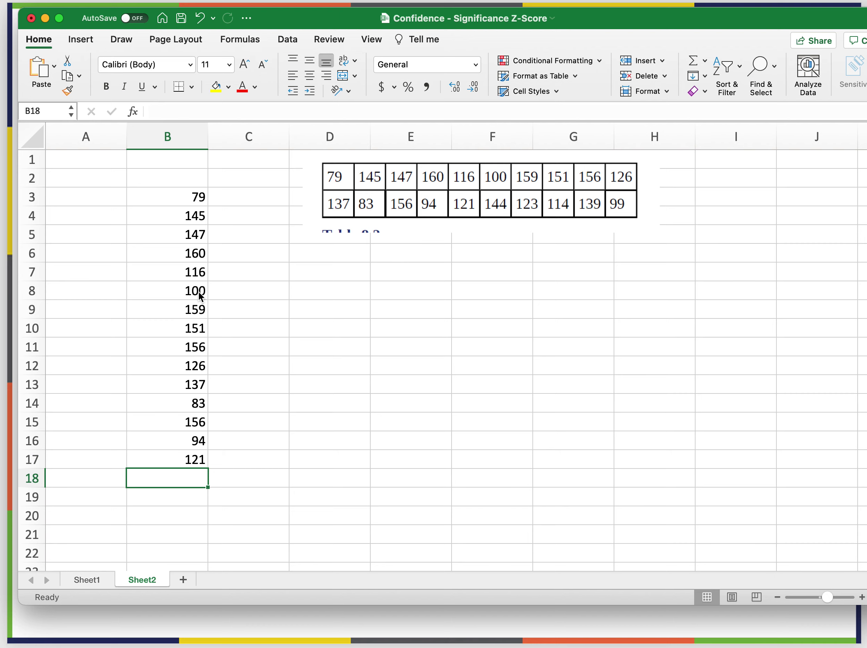
# Continue the data column with 144, 123, 114 and 139 in cells B18 to B21.
pyautogui.write('144')
pyautogui.press('Return')
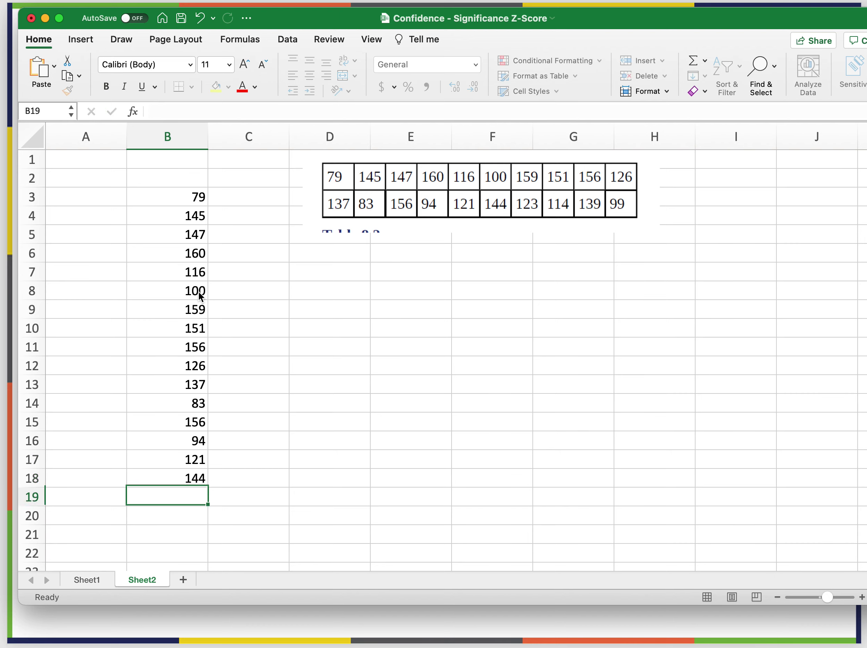
pyautogui.write('123')
pyautogui.press('Return')
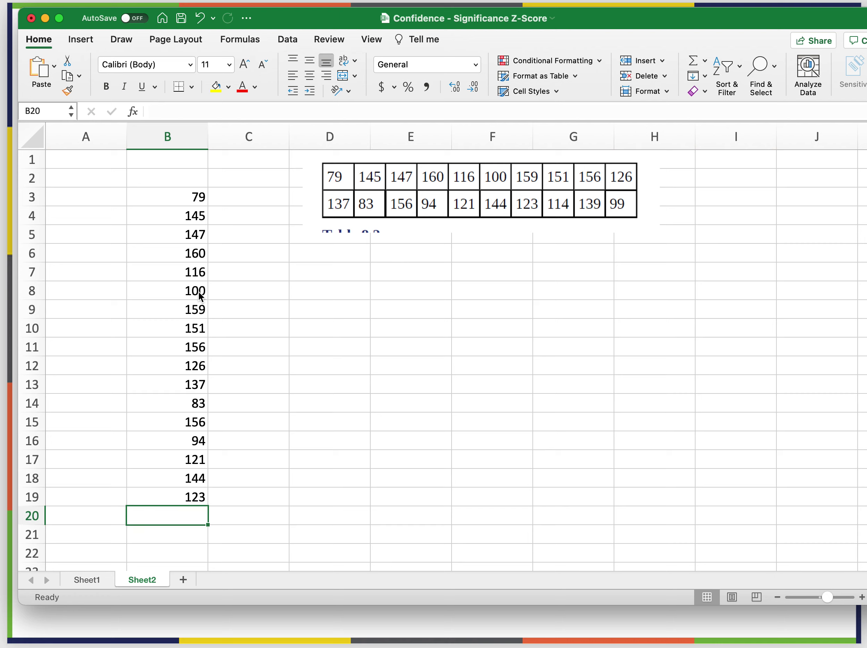
pyautogui.write('114')
pyautogui.press('Return')
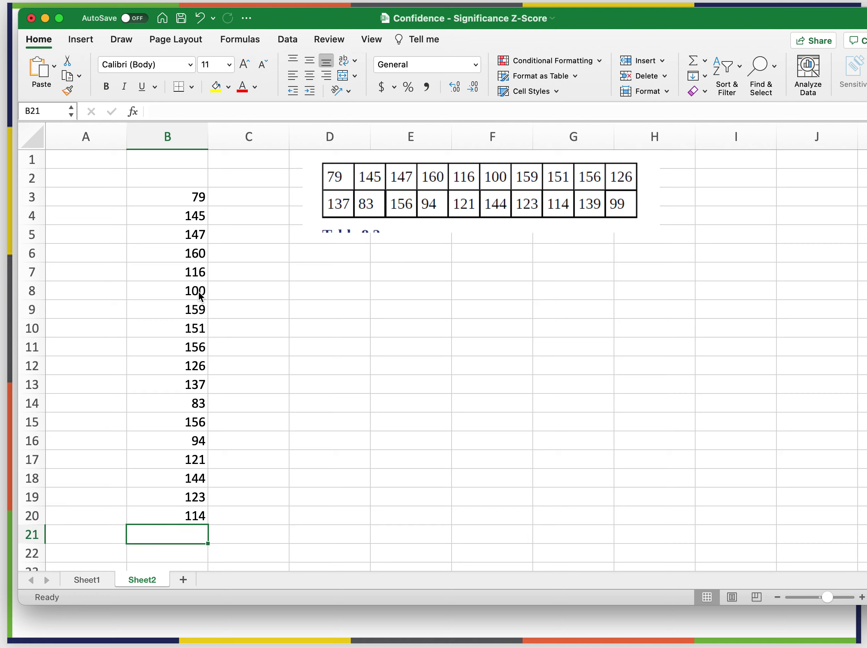
pyautogui.write('139')
pyautogui.press('Return')
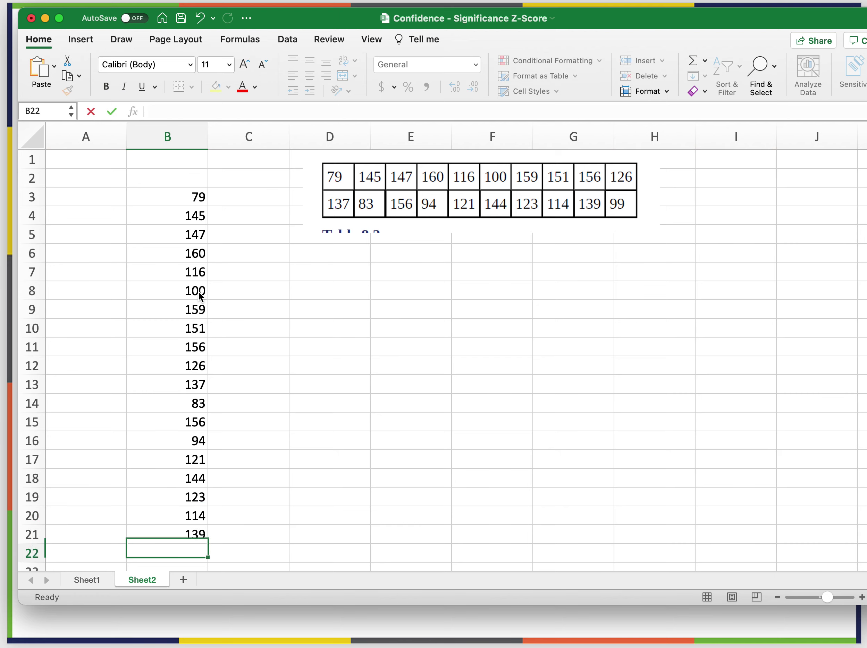
# Complete the data column with 99 in cell B22 and select the entire data range B3 to B22.
pyautogui.write('99')
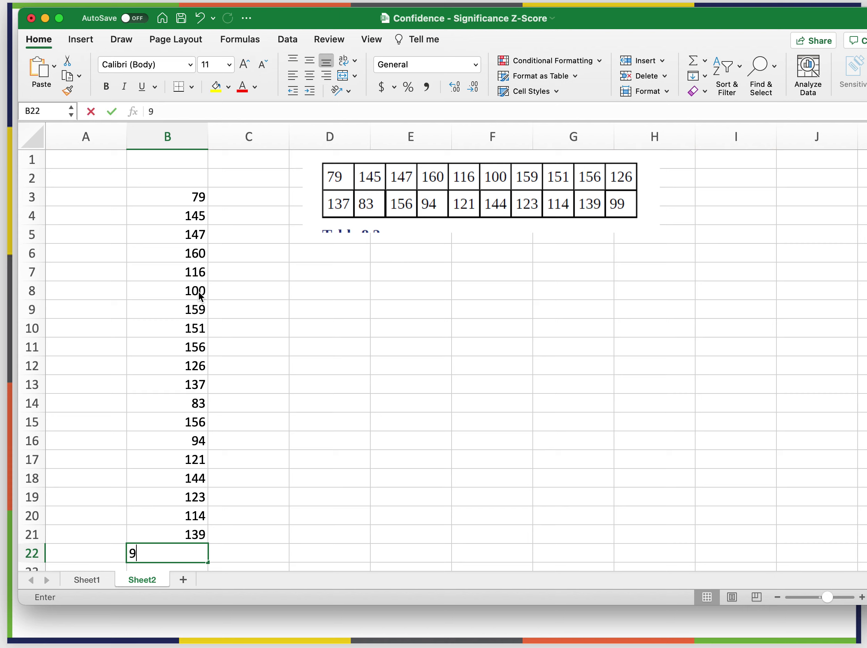
pyautogui.click(198, 291)
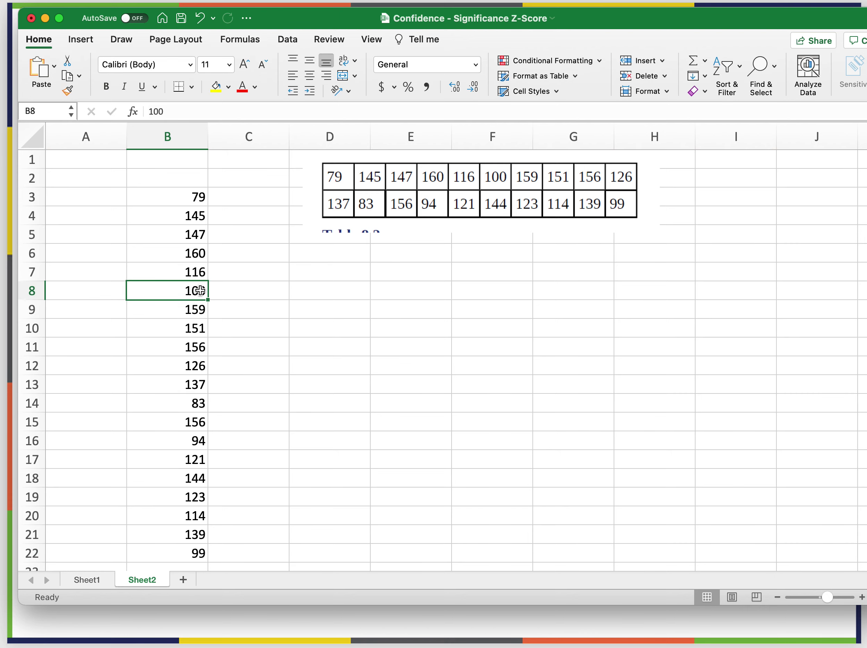
pyautogui.moveTo(198, 196); pyautogui.dragTo(200, 561)
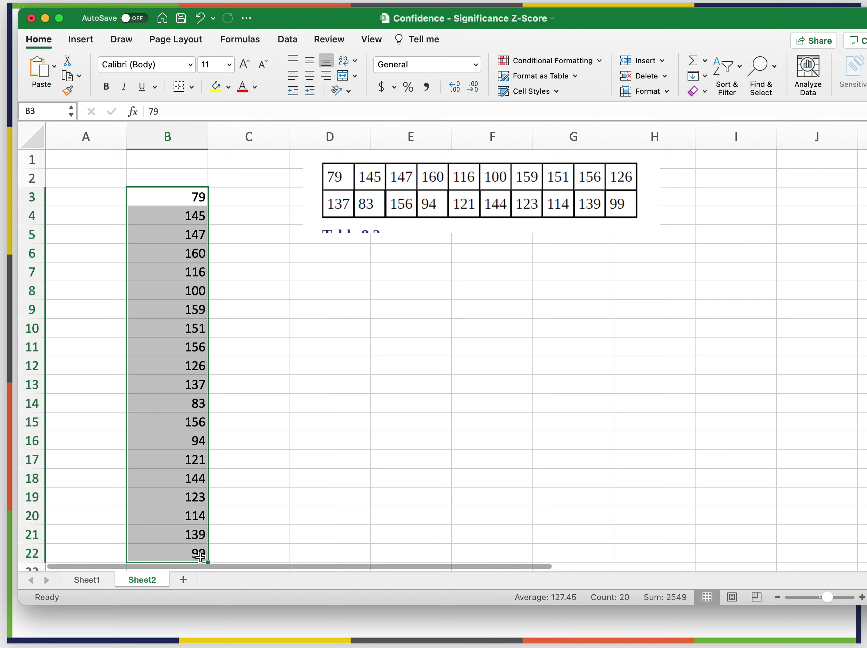
# Move the table picture over columns A to D at the top of the sheet and insert four blank rows at rows 3 to 6.
pyautogui.click(370, 209)
pyautogui.moveTo(371, 199); pyautogui.dragTo(82, 170)
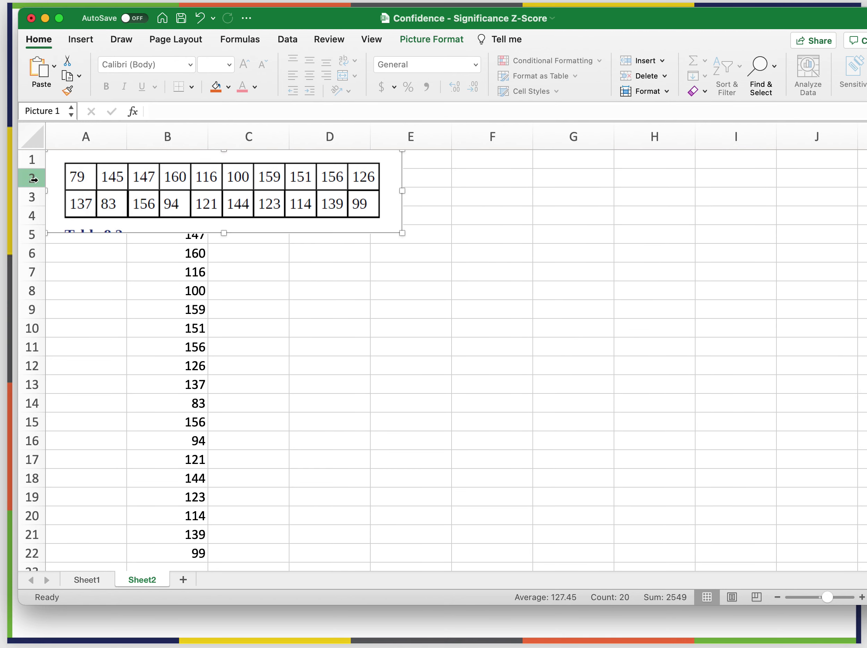
pyautogui.click(23, 198)
pyautogui.moveTo(21, 206); pyautogui.dragTo(31, 252)
pyautogui.rightClick(31, 252)
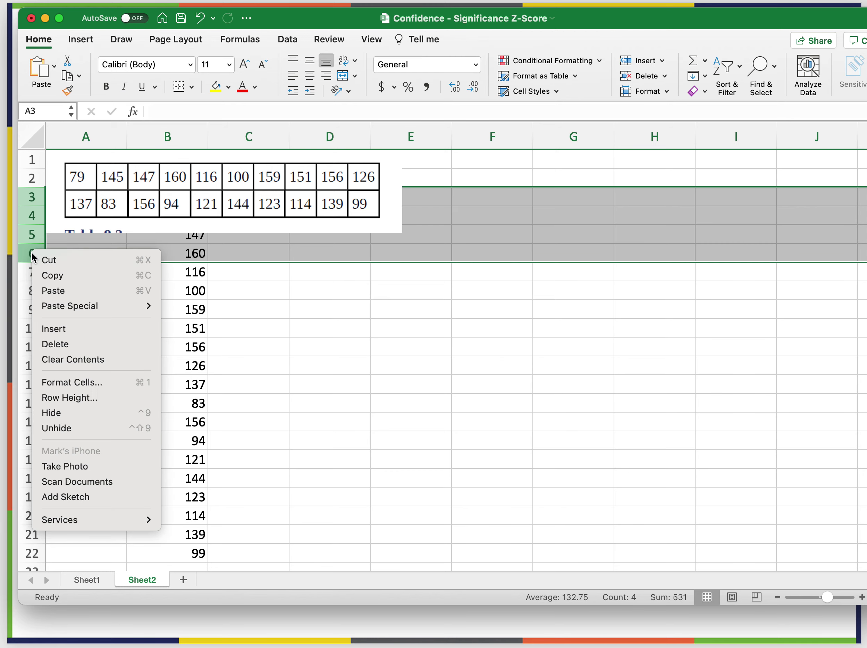
pyautogui.click(68, 331)
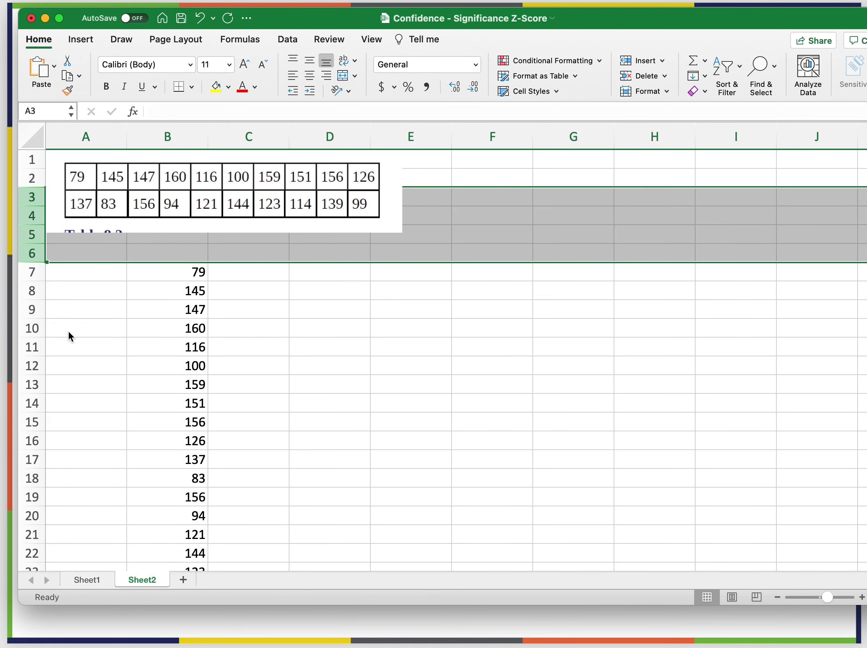
pyautogui.scroll(-5, 255, 282)
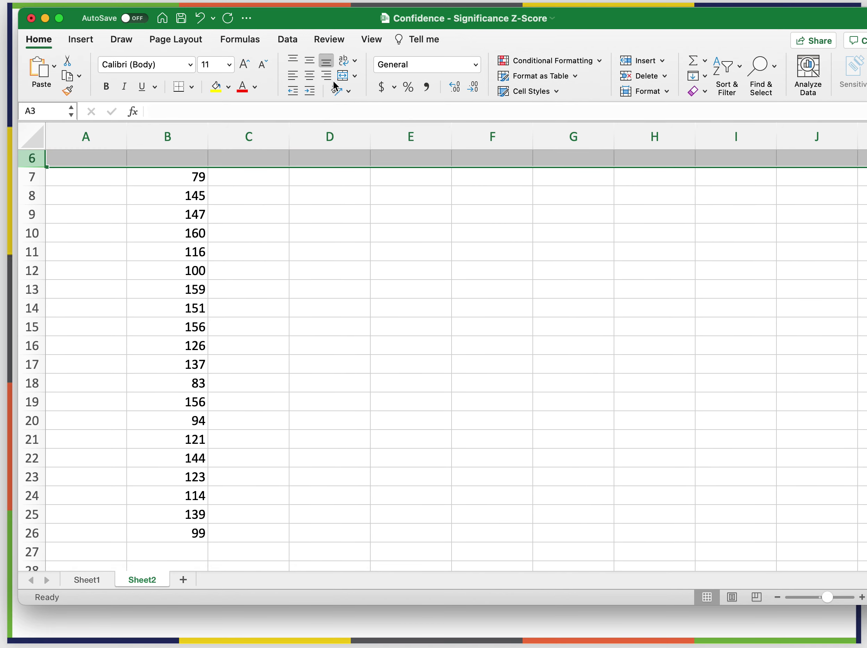
# Check in the list of available add-ins that the Analysis ToolPak is enabled.
pyautogui.click(288, 40)
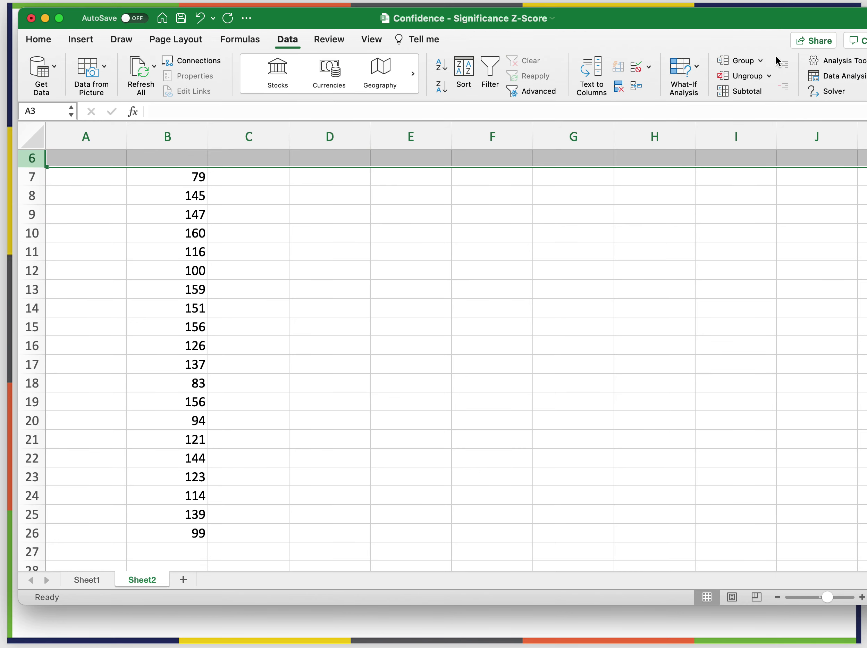
pyautogui.click(840, 63)
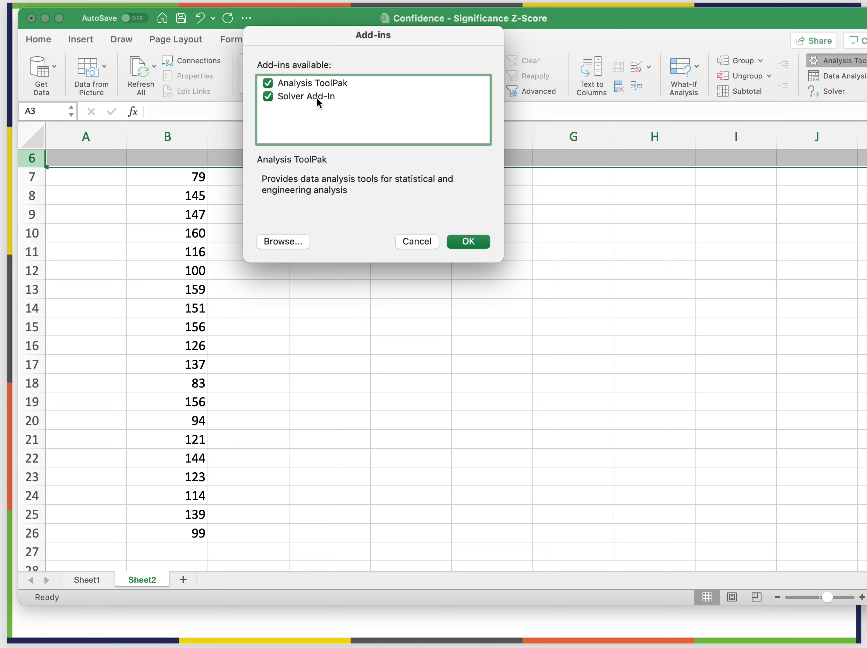
pyautogui.click(316, 83)
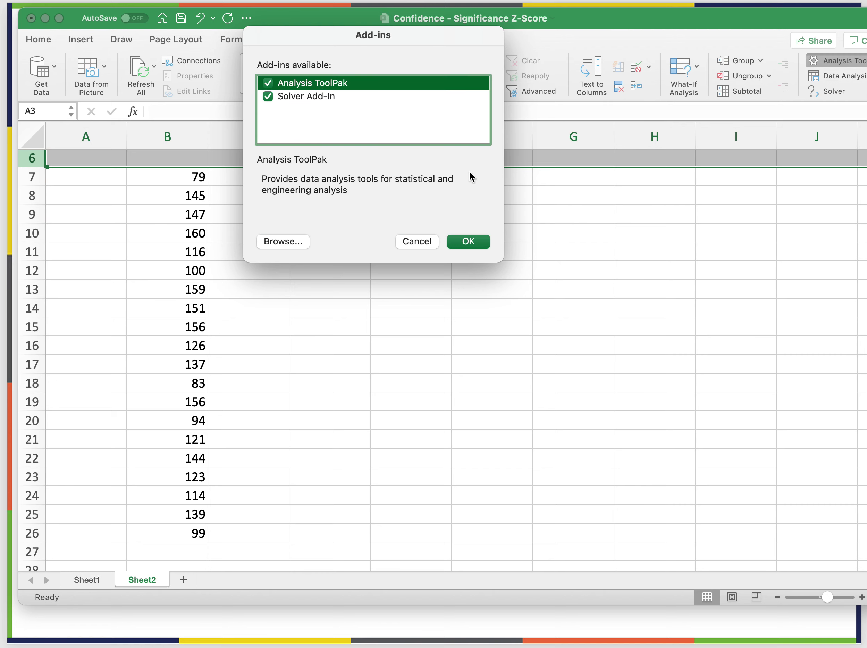
pyautogui.click(467, 243)
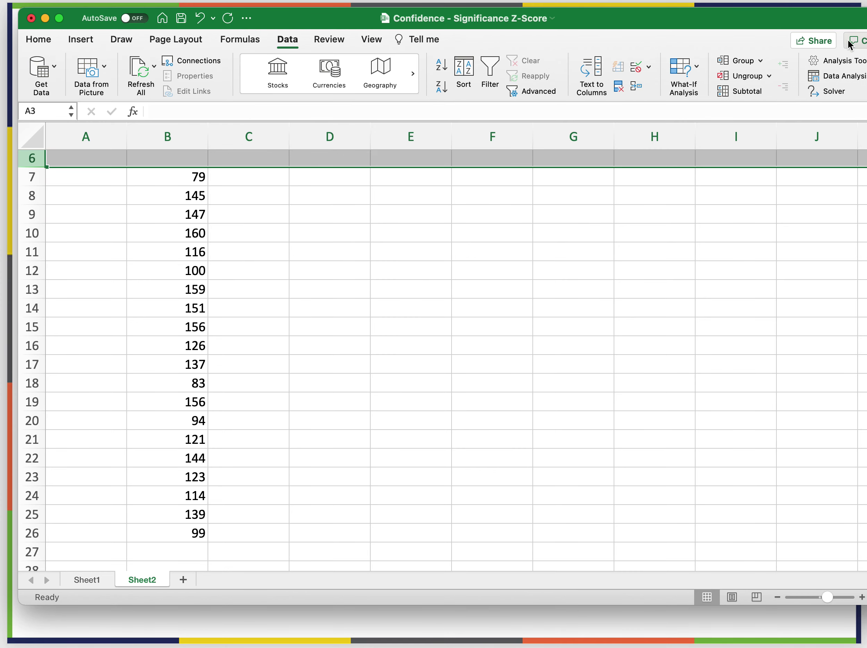
pyautogui.click(830, 59)
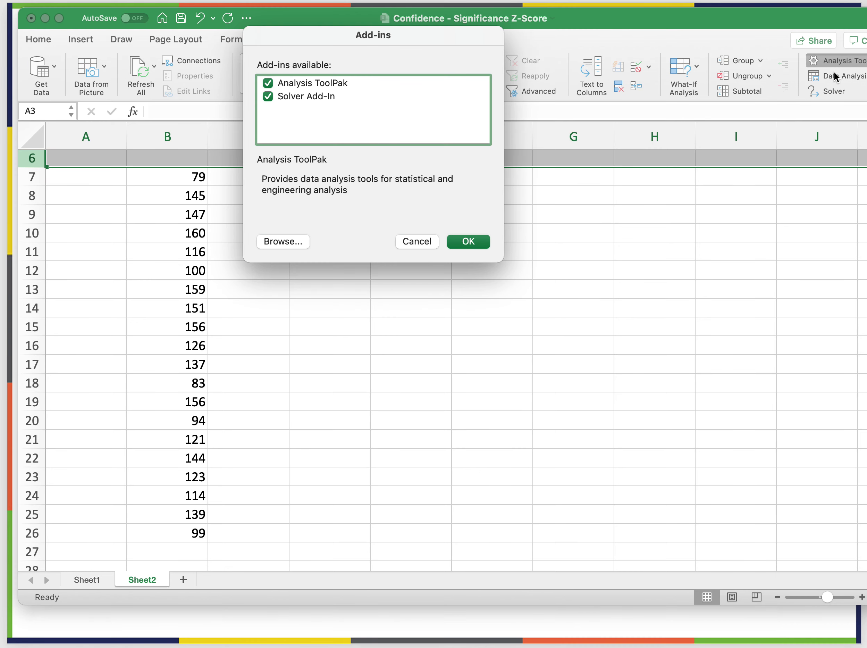
pyautogui.click(416, 241)
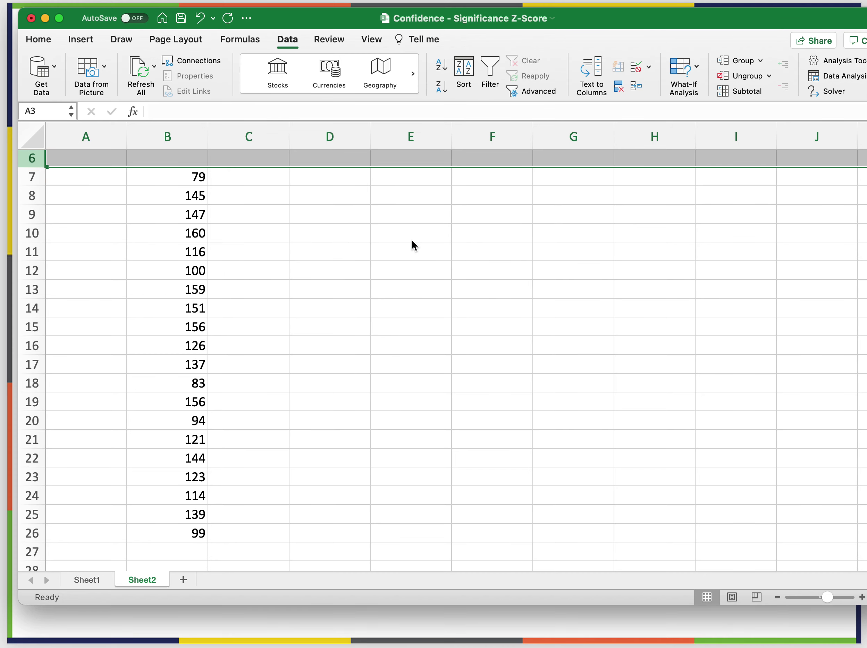
# Start the Descriptive Statistics data analysis tool with B7:B26 as its input range.
pyautogui.click(845, 78)
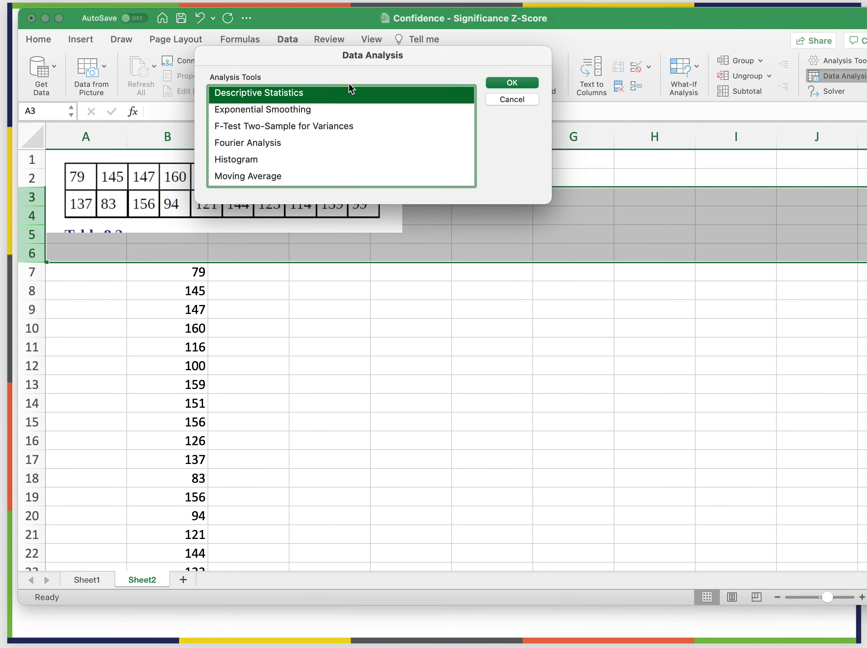
pyautogui.click(519, 83)
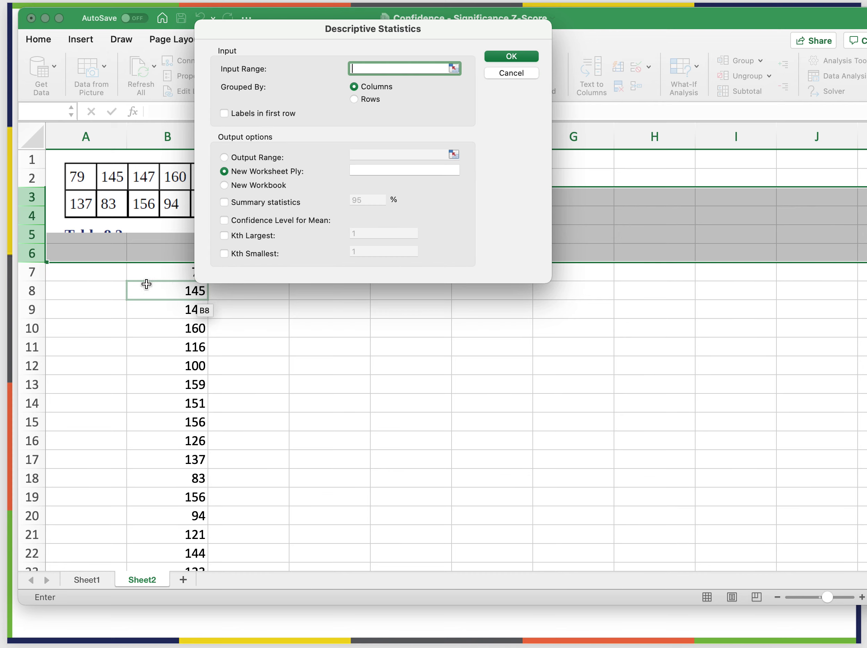
pyautogui.click(138, 300)
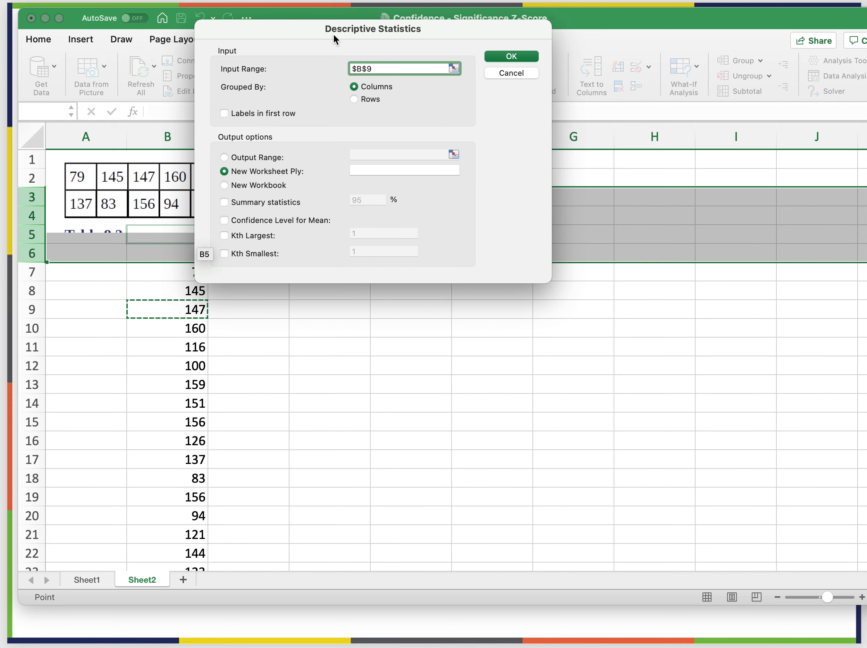
pyautogui.moveTo(334, 37); pyautogui.dragTo(464, 50)
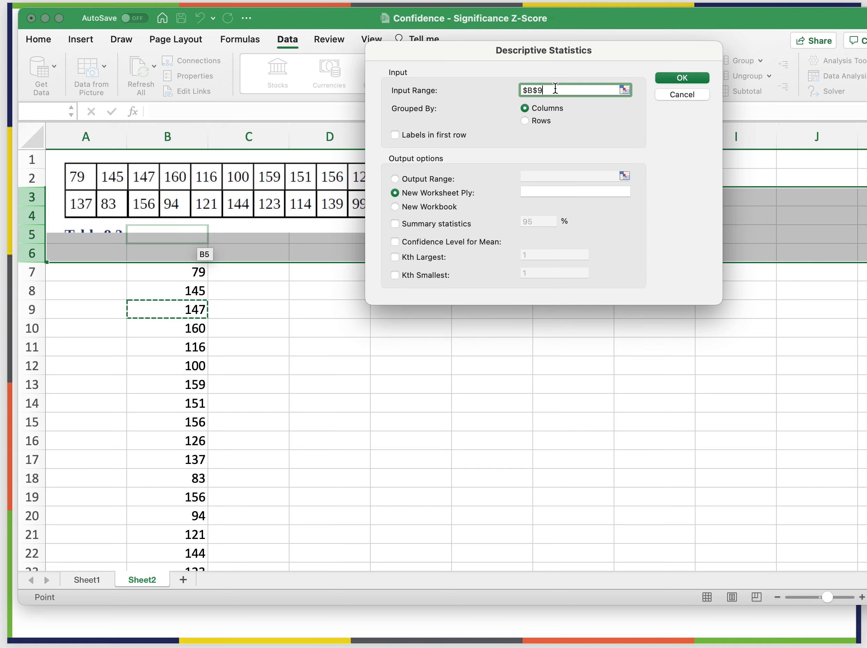
pyautogui.moveTo(555, 89); pyautogui.dragTo(488, 89)
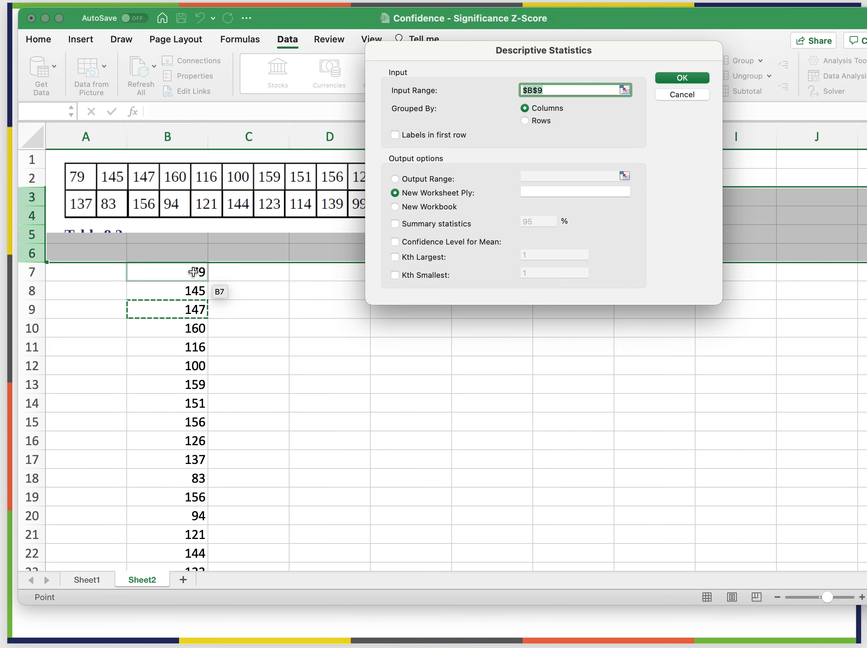
pyautogui.moveTo(193, 272); pyautogui.dragTo(185, 528)
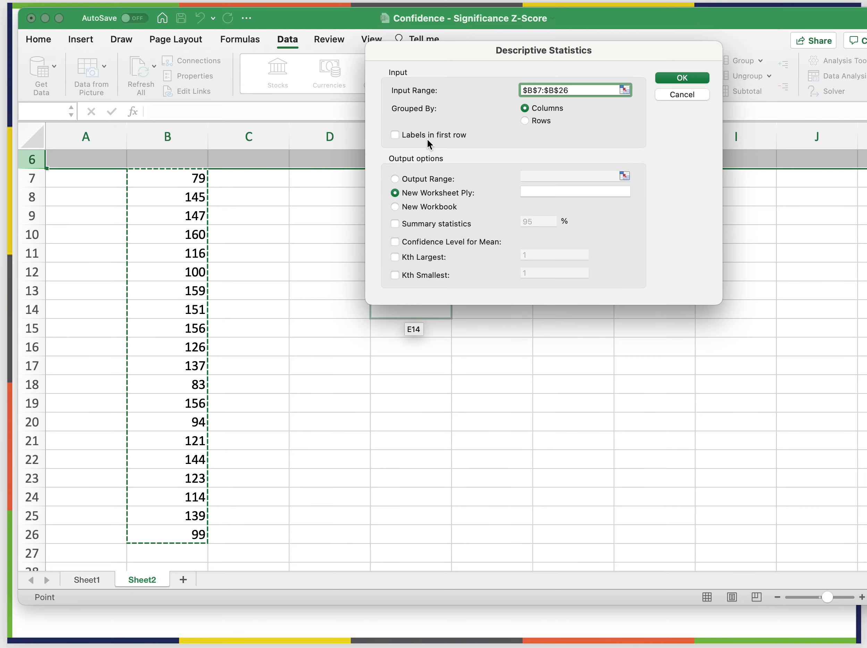
# Direct the Descriptive Statistics output to an output range starting at cell D7.
pyautogui.click(424, 181)
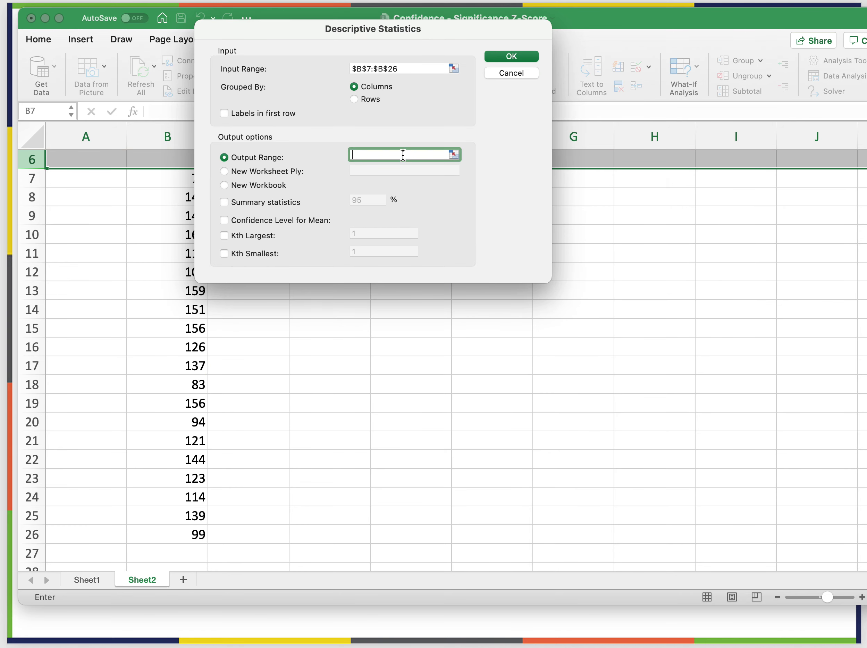
pyautogui.moveTo(446, 24); pyautogui.dragTo(714, 57)
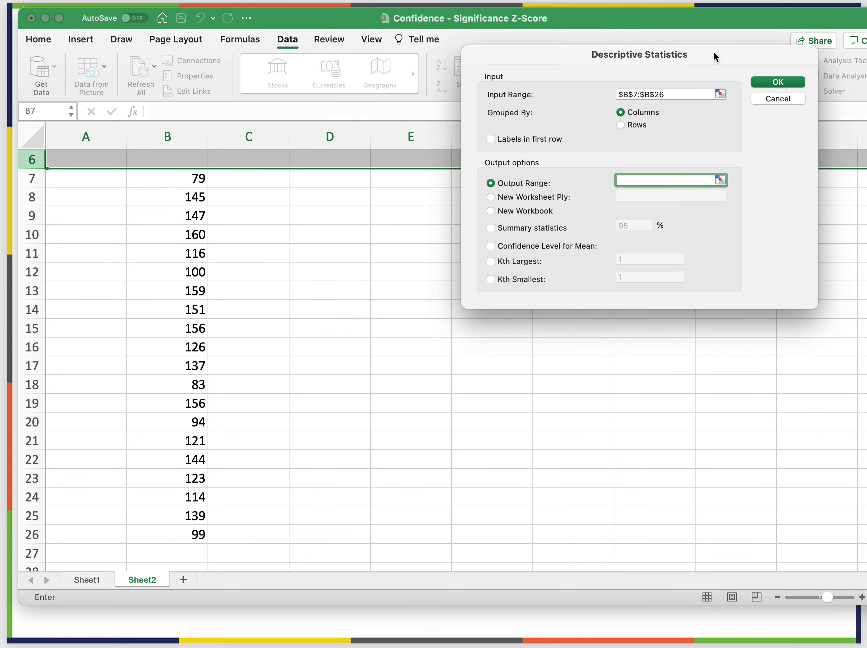
pyautogui.click(326, 181)
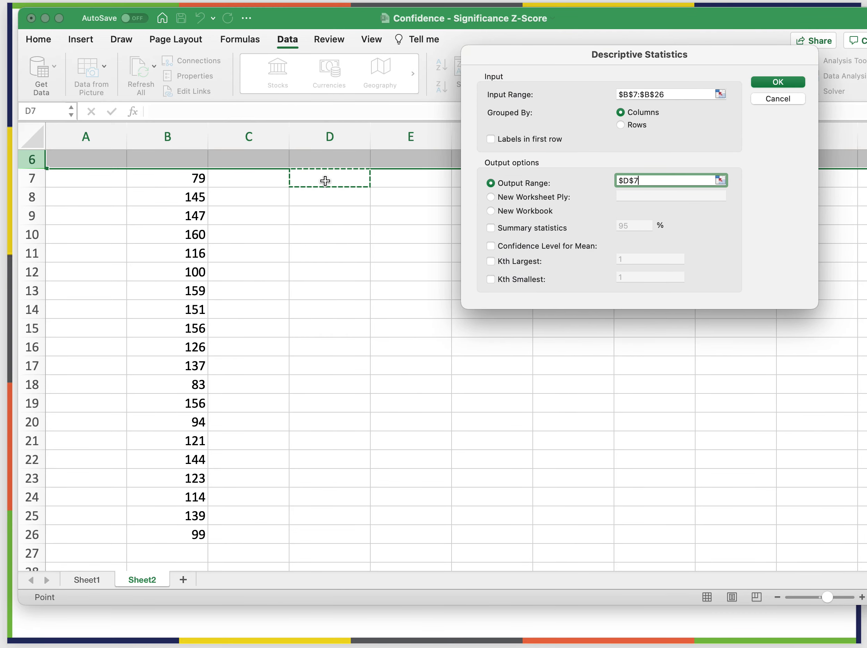
# Include summary statistics and a 90% confidence level for the mean, and generate the Descriptive Statistics output.
pyautogui.click(491, 226)
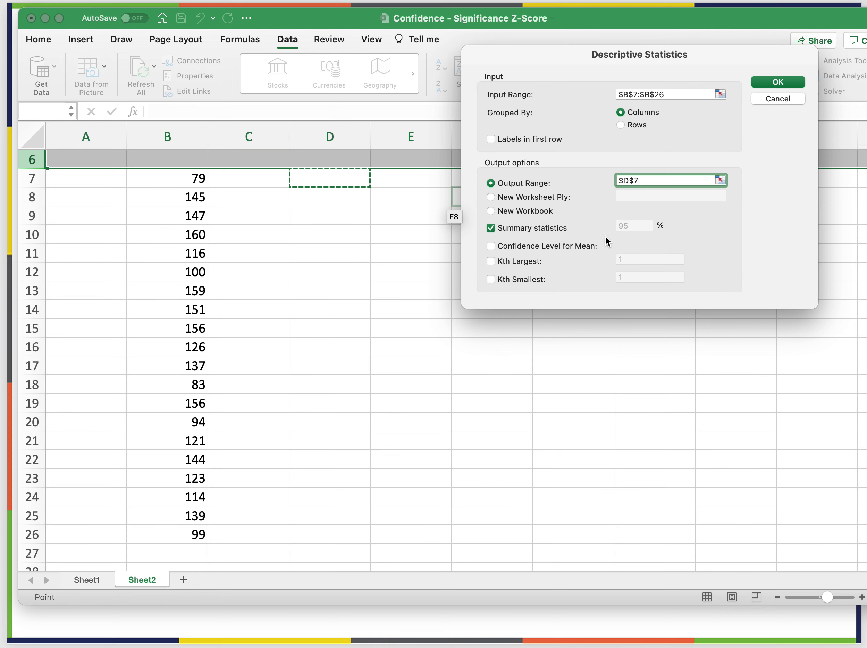
pyautogui.click(491, 246)
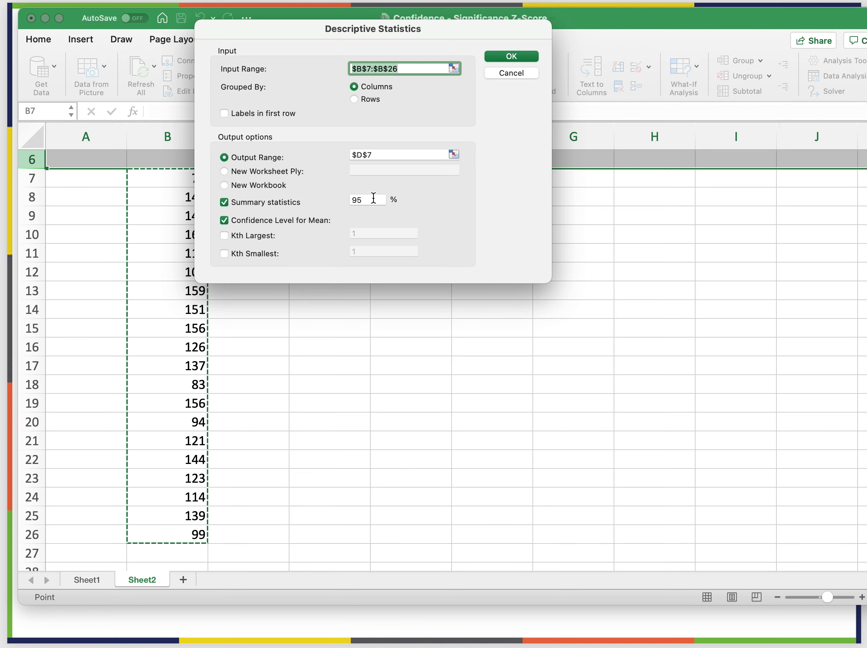
pyautogui.click(373, 198)
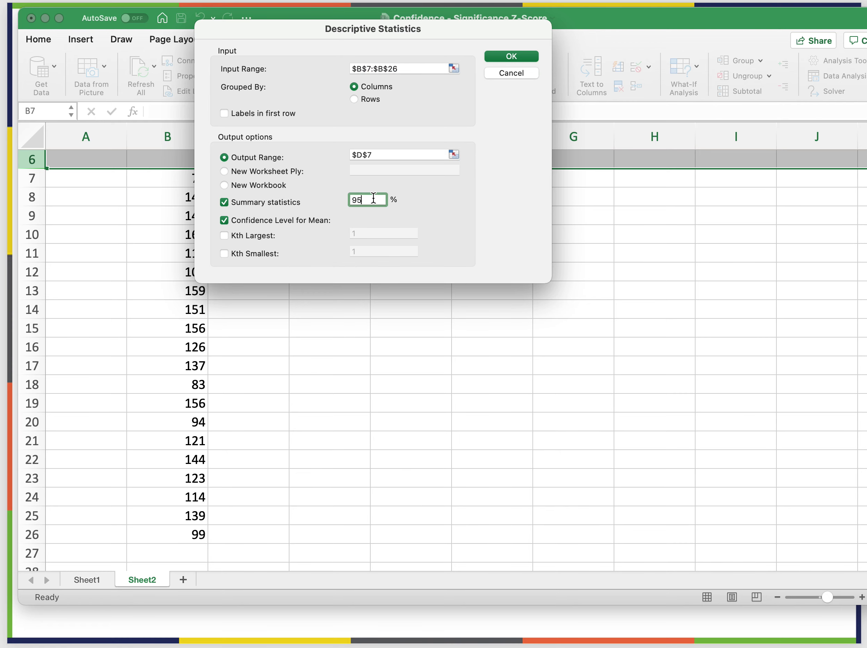
pyautogui.write('0')
pyautogui.press('BackSpace')
pyautogui.click(507, 55)
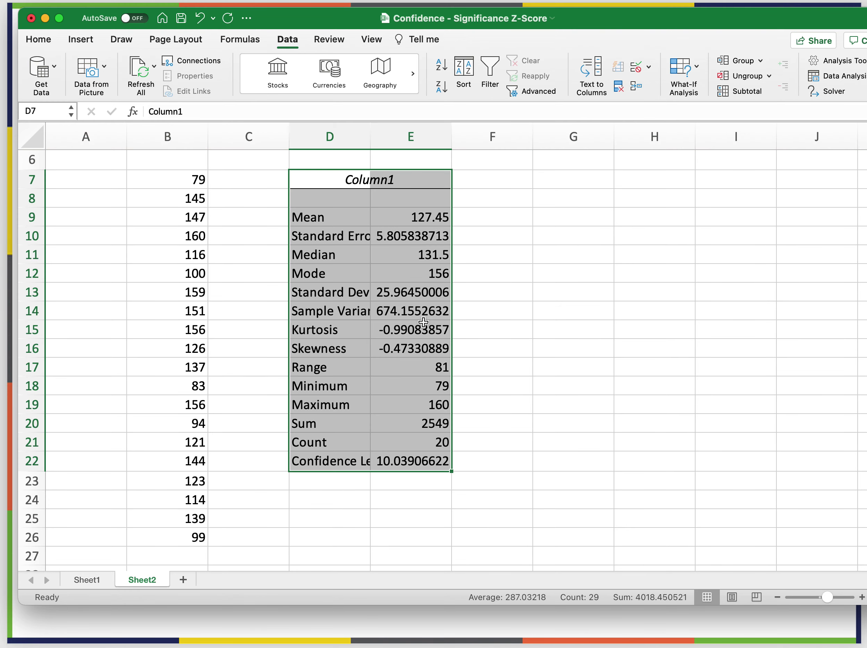
# Autofit column D to the statistics labels and inspect the mean and standard deviation values.
pyautogui.doubleClick(370, 137)
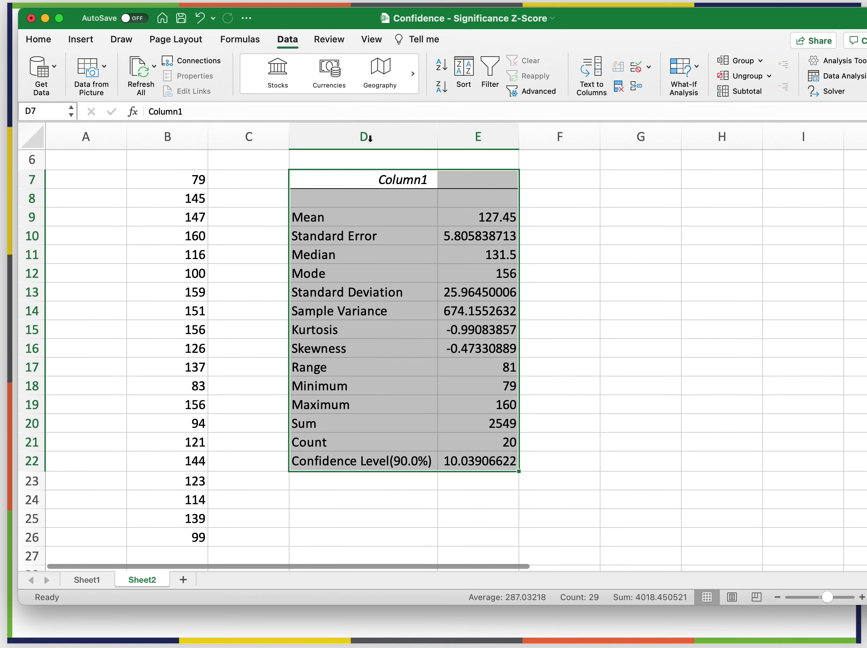
pyautogui.click(503, 220)
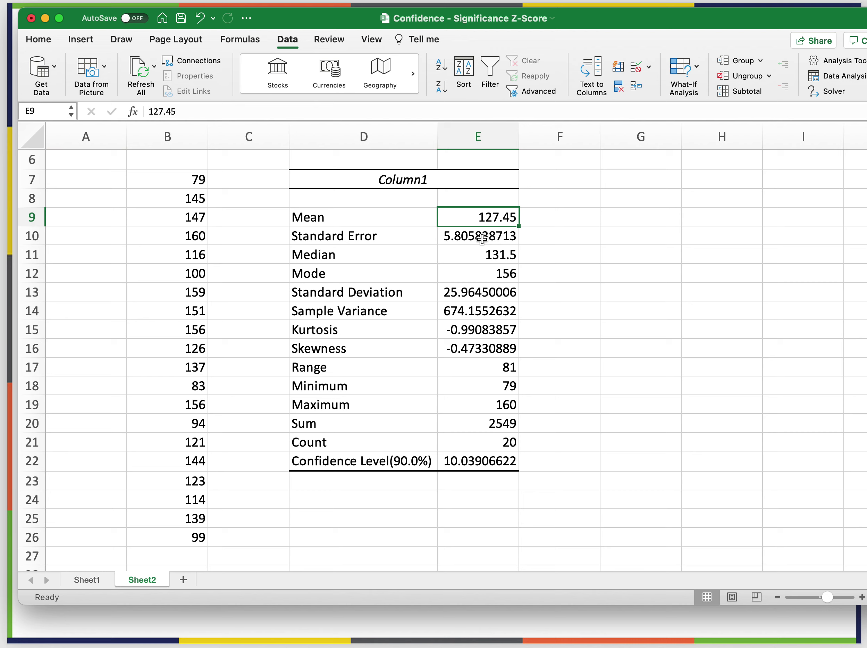
pyautogui.click(479, 294)
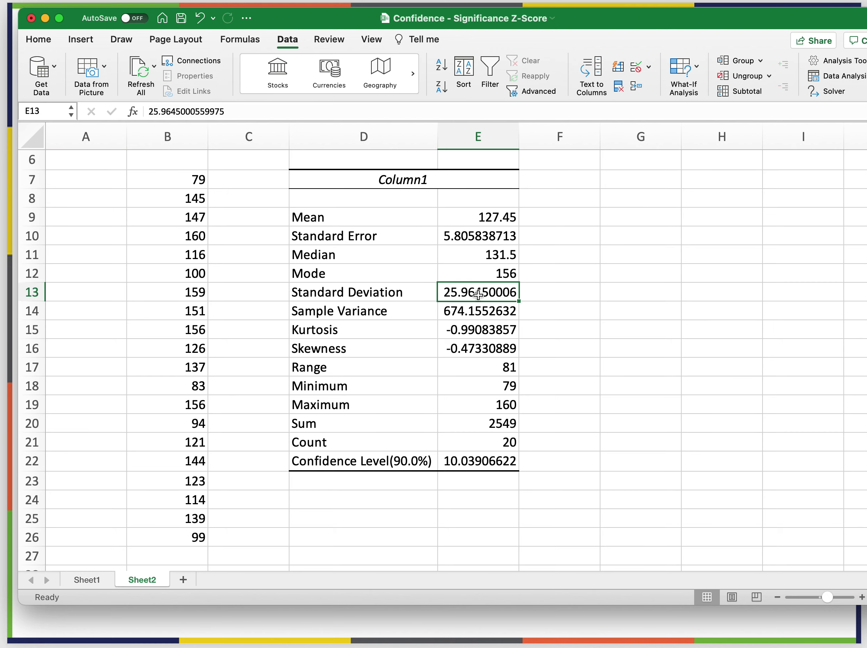
# Reduce the Standard Error value in cell E10 to two decimal places.
pyautogui.click(482, 235)
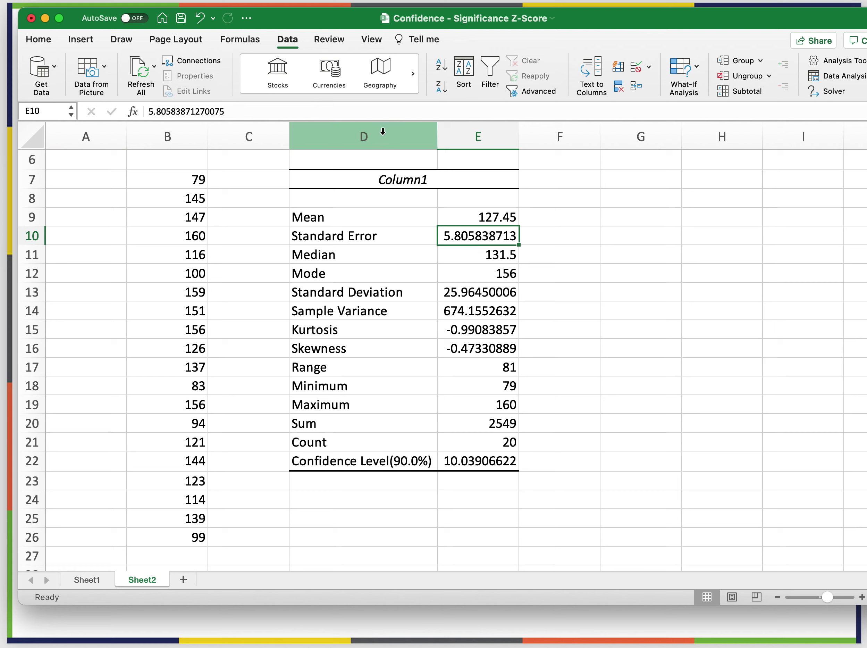
pyautogui.click(40, 40)
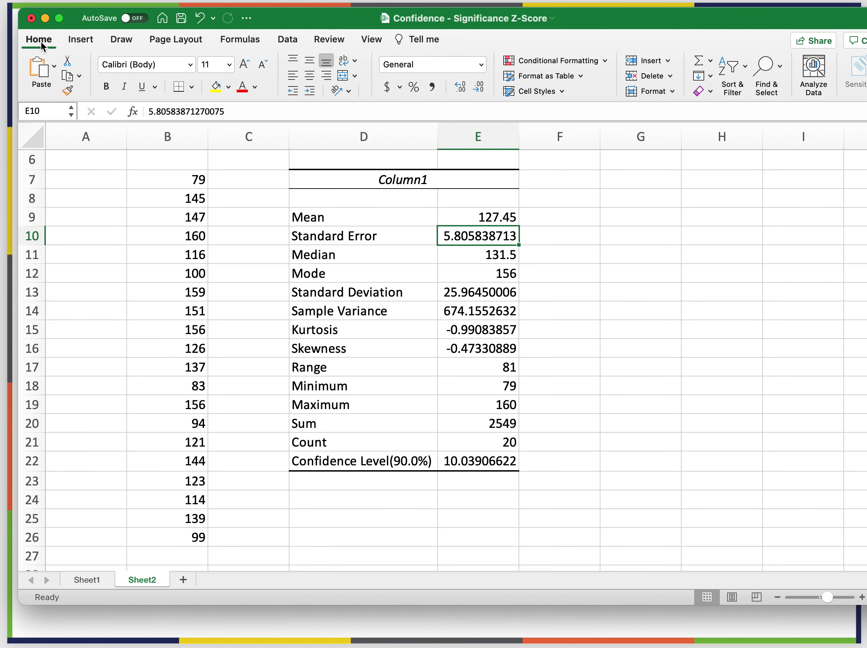
pyautogui.click(478, 89)
pyautogui.click(478, 88)
pyautogui.click(477, 88)
pyautogui.click(477, 88)
pyautogui.click(477, 88)
pyautogui.click(477, 89)
pyautogui.click(477, 88)
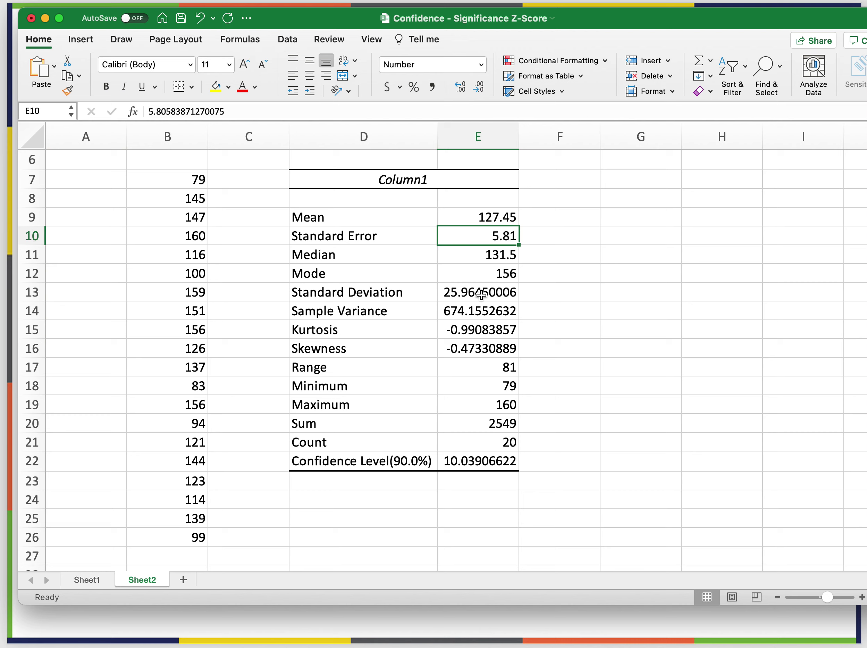
# Reduce the Standard Deviation, Sample Variance, Kurtosis and Skewness values in E13 to E16 to two decimal places.
pyautogui.moveTo(481, 294); pyautogui.dragTo(485, 343)
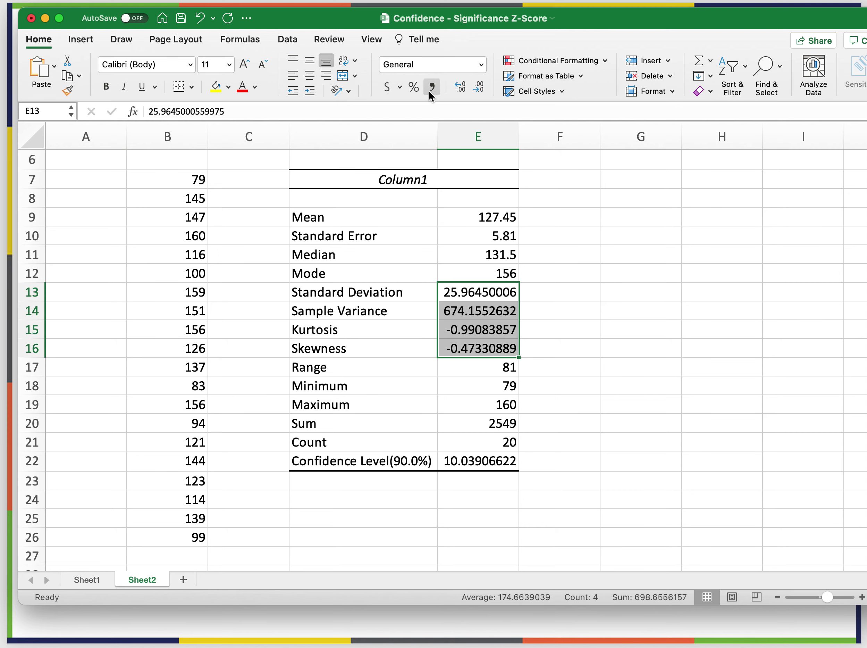
pyautogui.click(482, 87)
pyautogui.click(482, 86)
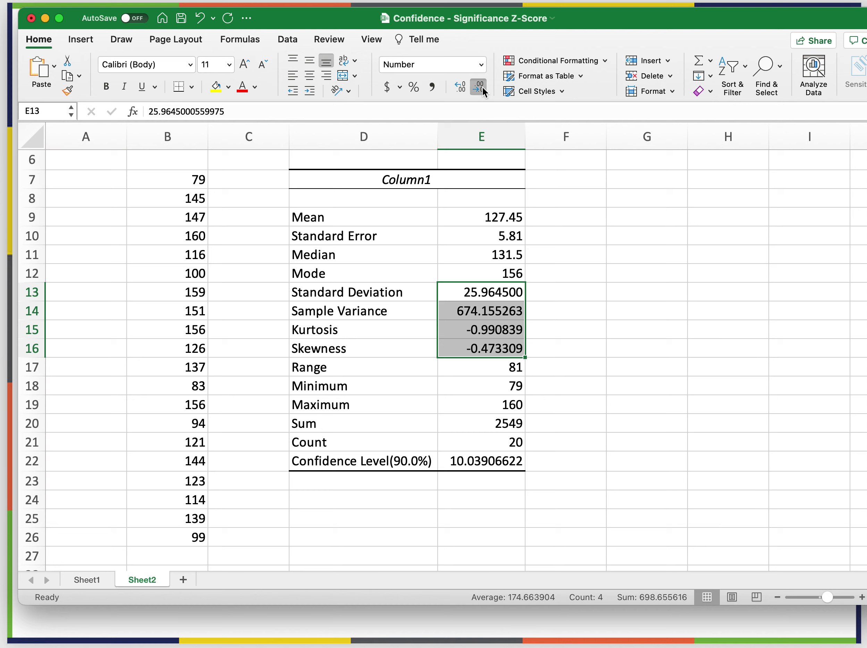
pyautogui.click(482, 86)
pyautogui.click(482, 86)
pyautogui.click(482, 86)
pyautogui.click(483, 86)
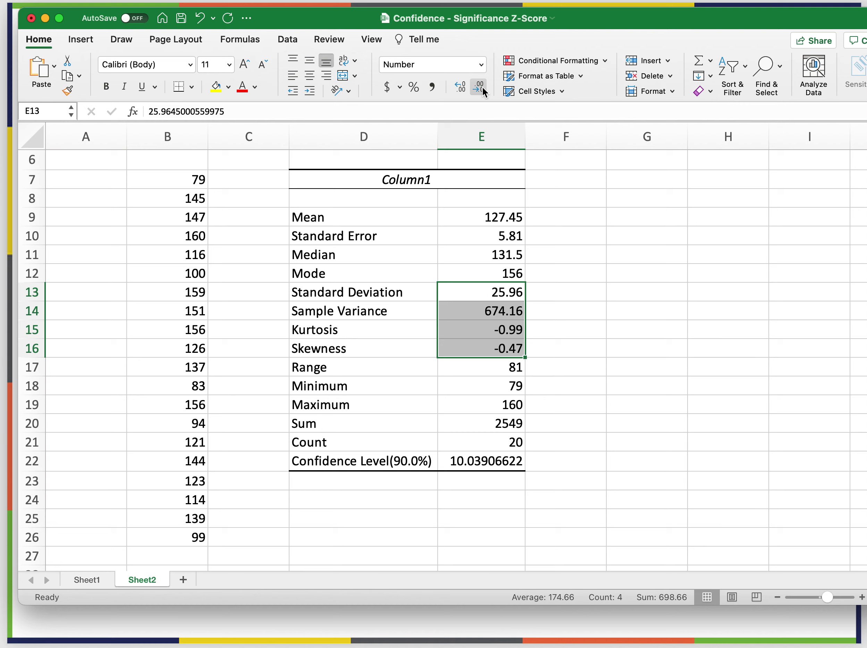
# Reduce the Confidence Level(90.0%) value in cell E22 to two decimal places.
pyautogui.click(506, 463)
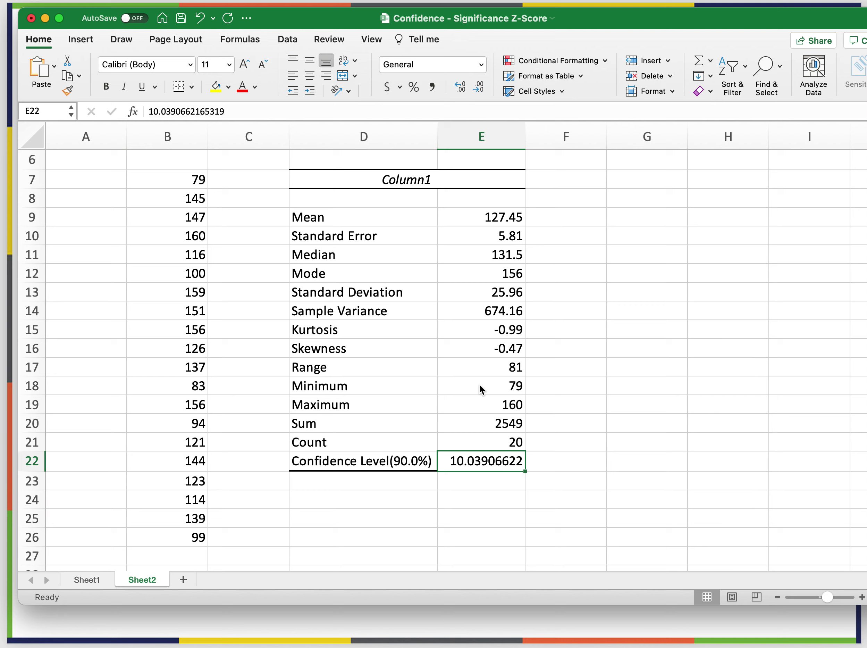
pyautogui.press('super+Tab')
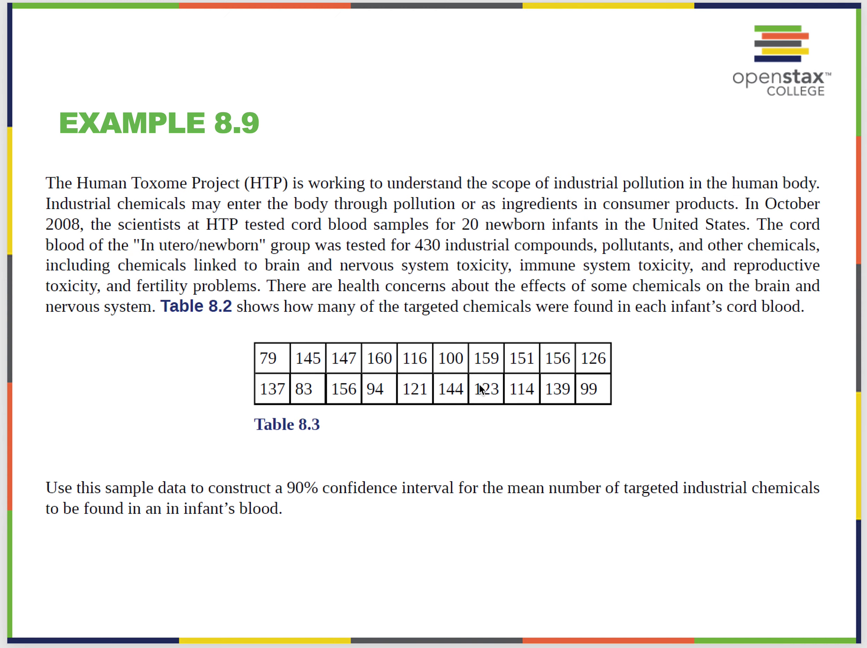
pyautogui.press('super+Tab')
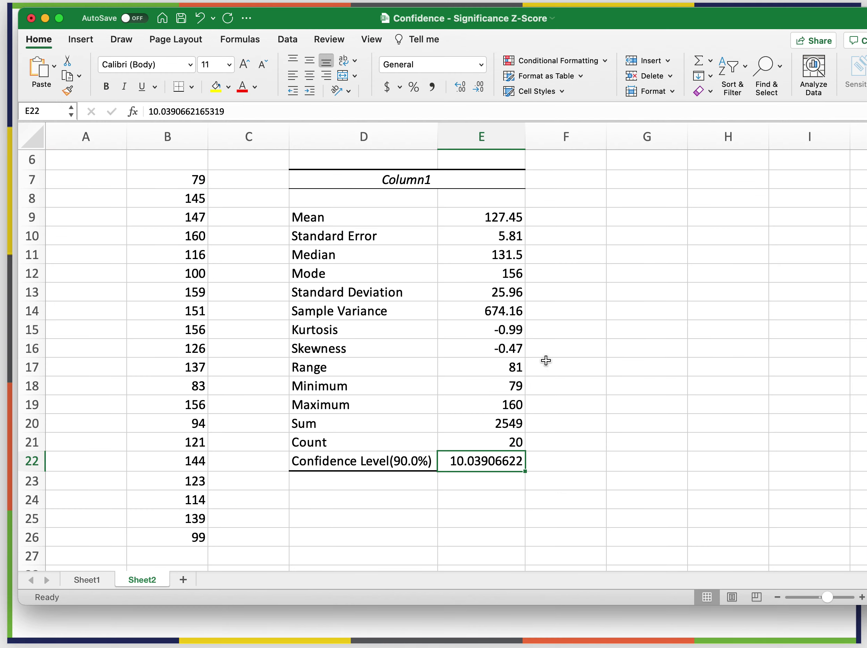
pyautogui.click(479, 87)
pyautogui.click(480, 88)
pyautogui.click(479, 88)
pyautogui.click(479, 87)
pyautogui.click(479, 88)
pyautogui.click(479, 88)
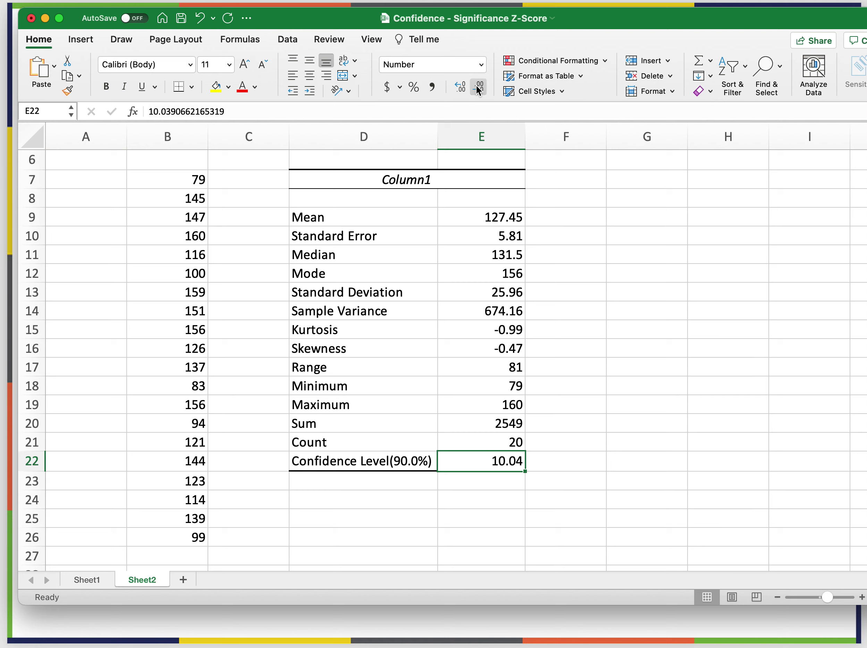
pyautogui.click(488, 499)
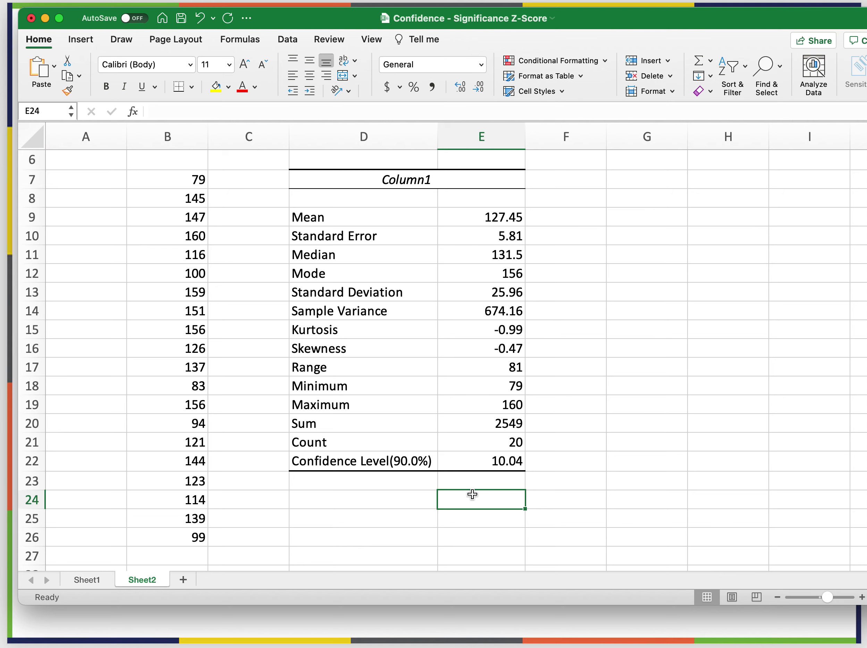
# Highlight the Mean, Standard Deviation and Count rows of the statistics output in yellow, covering both label and value cells.
pyautogui.scroll(2, 472, 494)
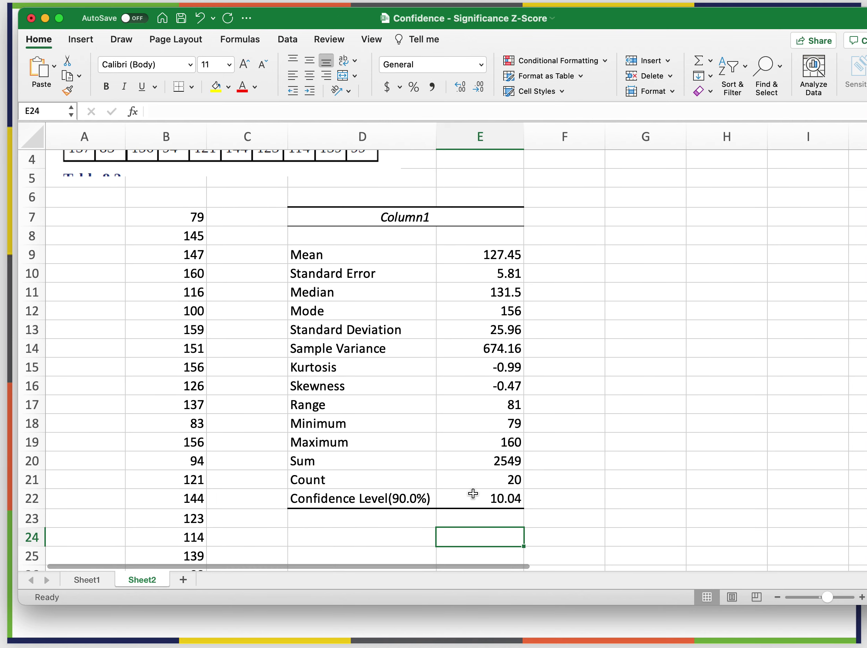
pyautogui.moveTo(346, 255); pyautogui.dragTo(476, 254)
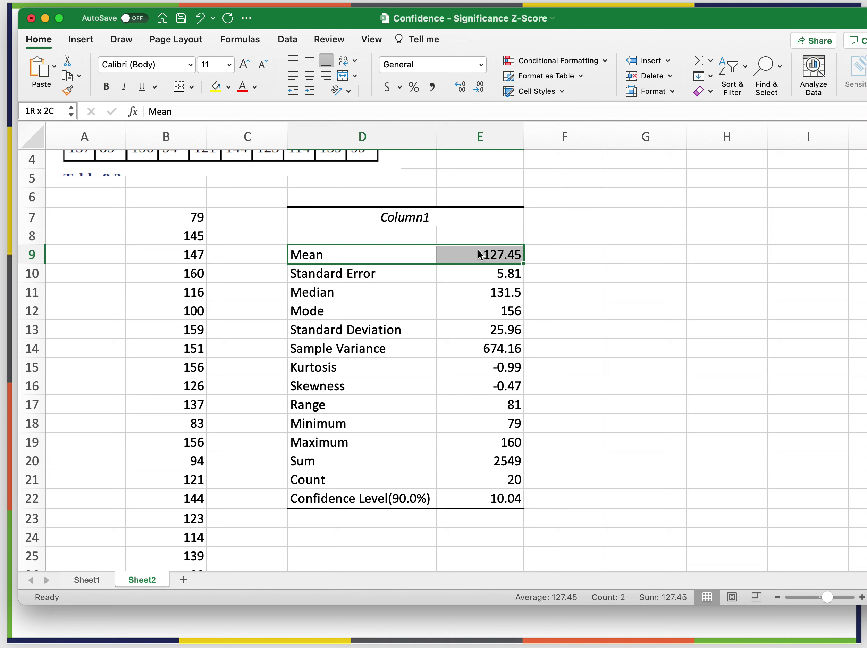
pyautogui.click(216, 86)
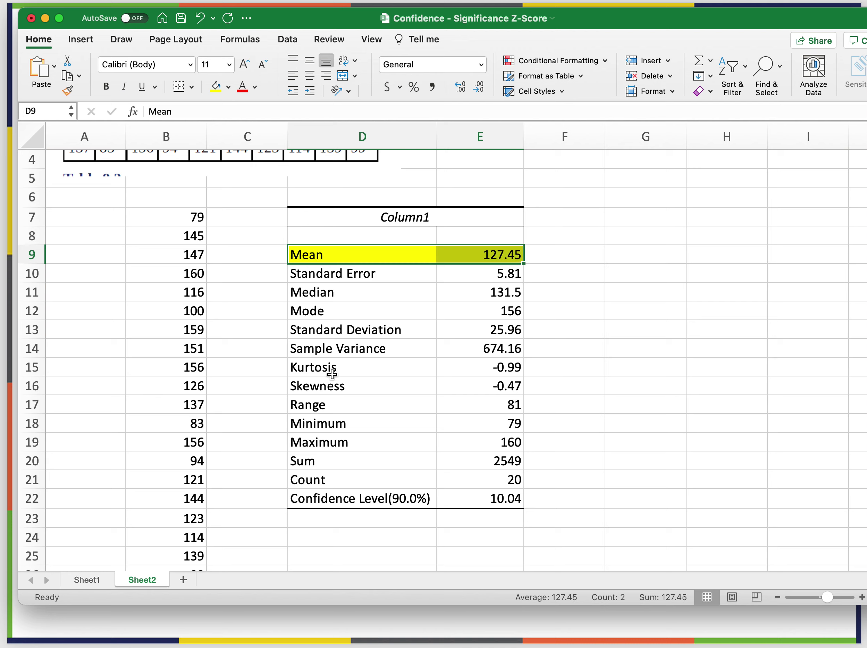
pyautogui.moveTo(317, 333); pyautogui.dragTo(485, 330)
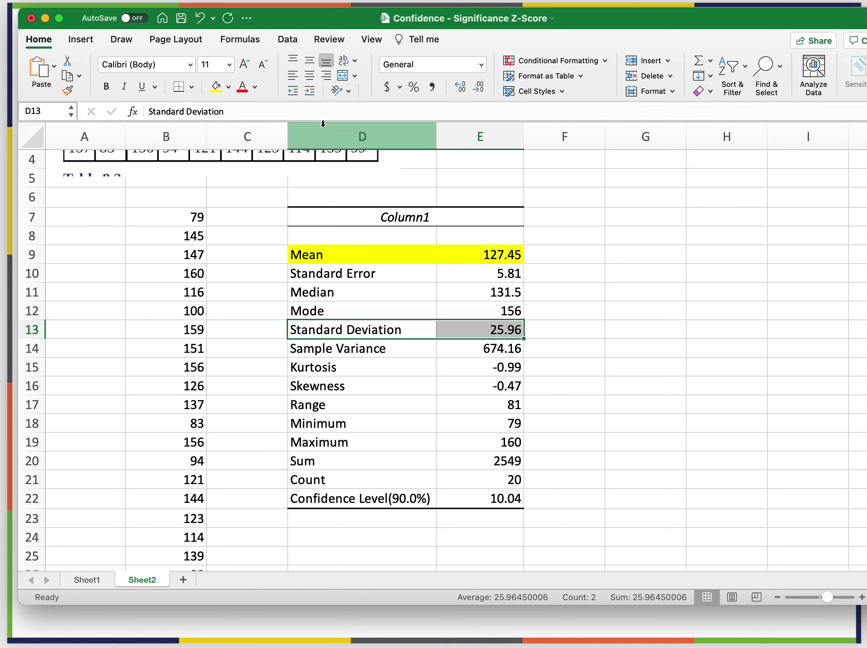
pyautogui.click(216, 88)
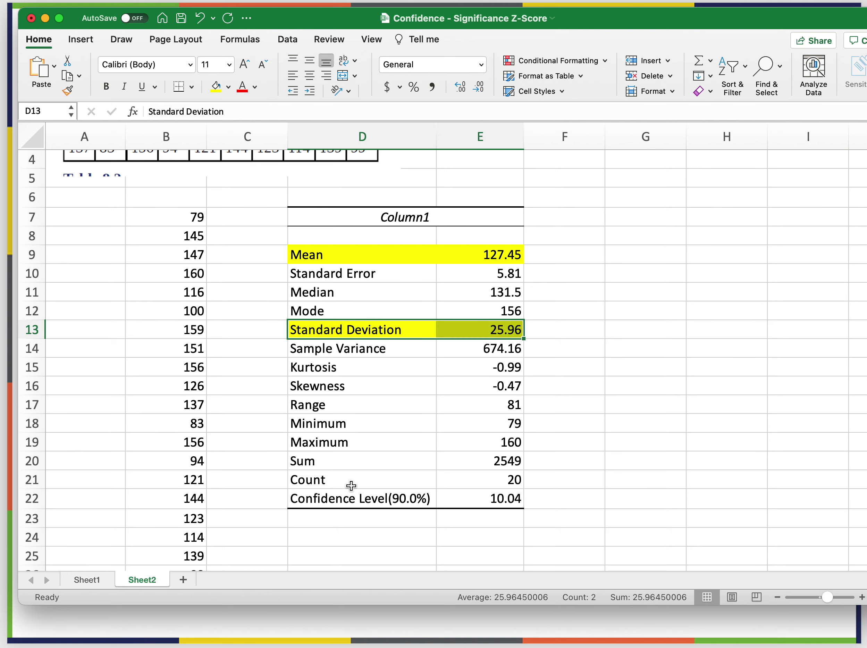
pyautogui.moveTo(306, 479); pyautogui.dragTo(495, 479)
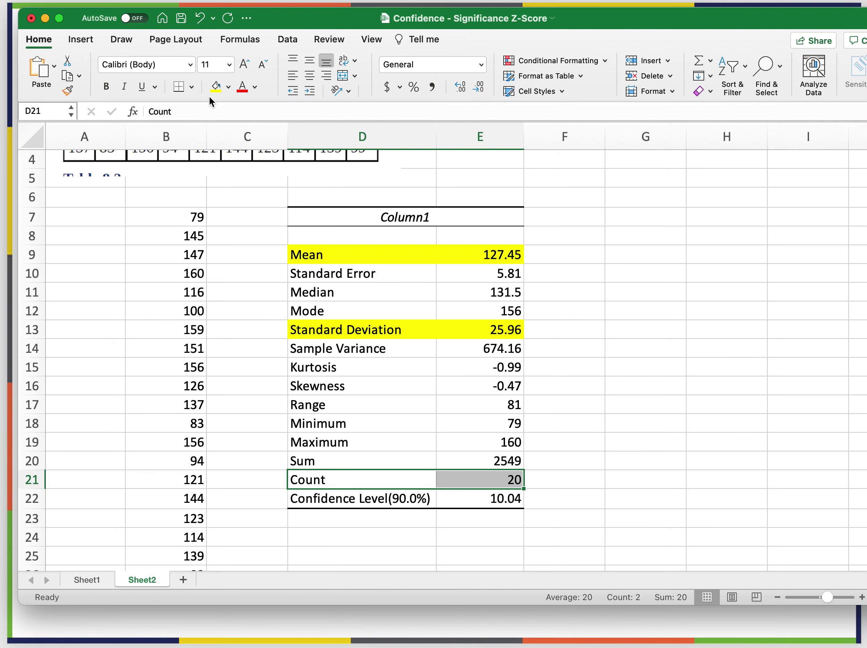
pyautogui.click(216, 88)
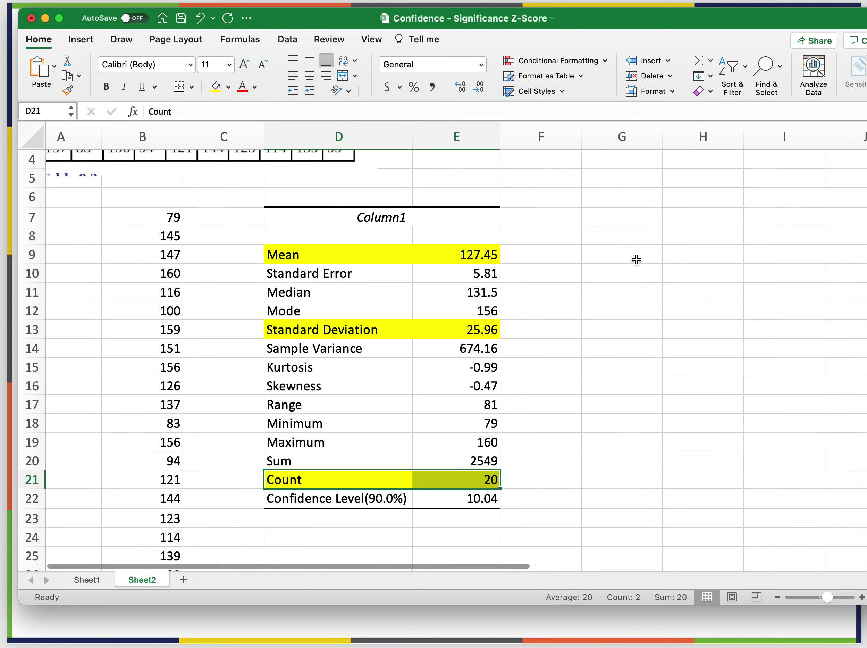
# Enter the label "t df = 19, a/2 = .05" in cell G9 and widen column G to fit it.
pyautogui.scroll(-2, 637, 259)
pyautogui.hscroll(2, 637, 259)
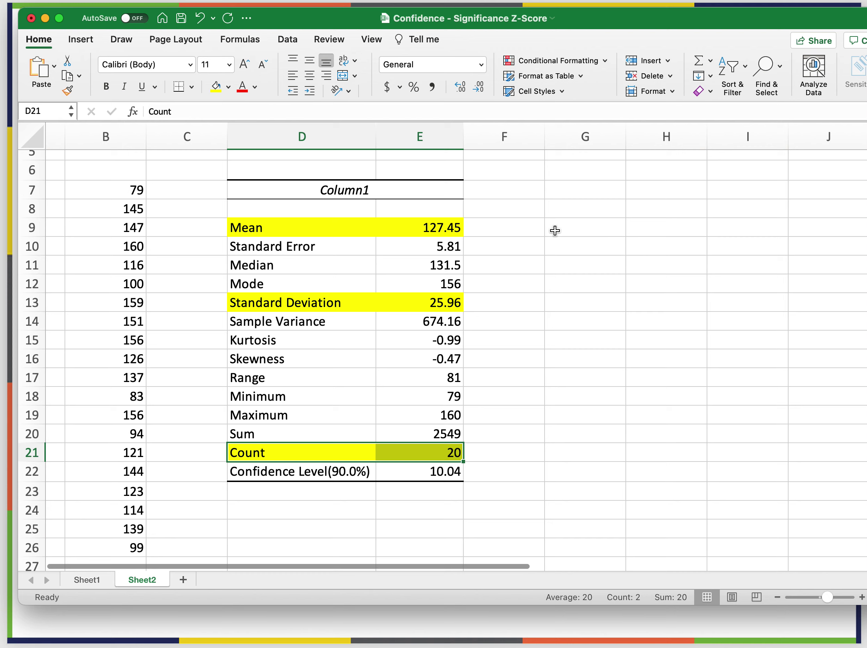
pyautogui.click(570, 231)
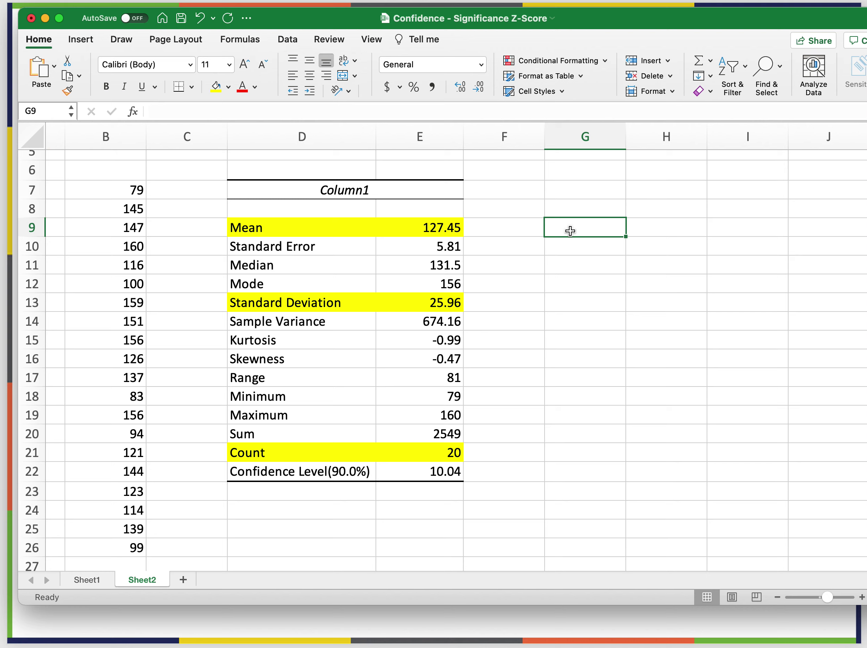
pyautogui.write('t')
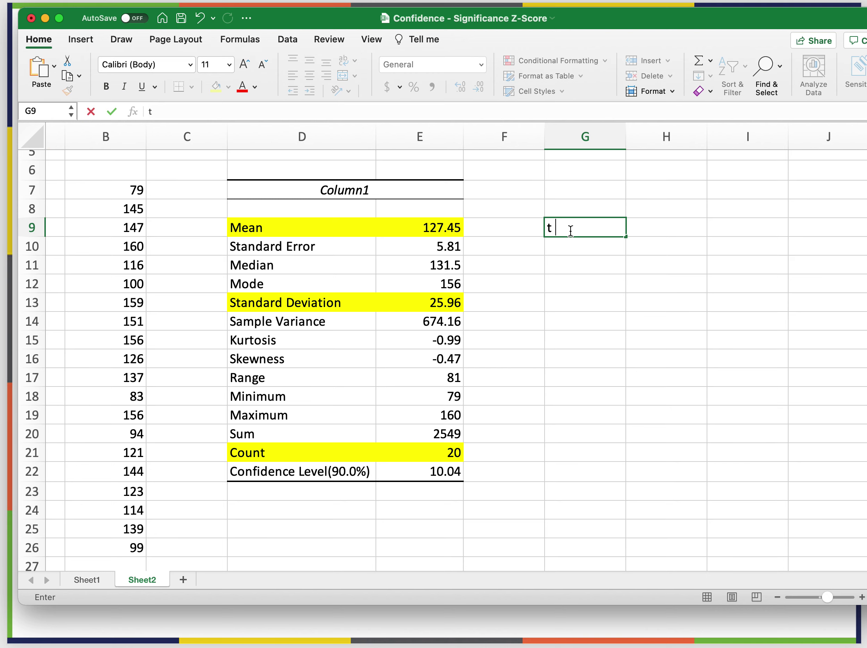
pyautogui.write(' df = 19, z')
pyautogui.press('BackSpace')
pyautogui.write('a/2')
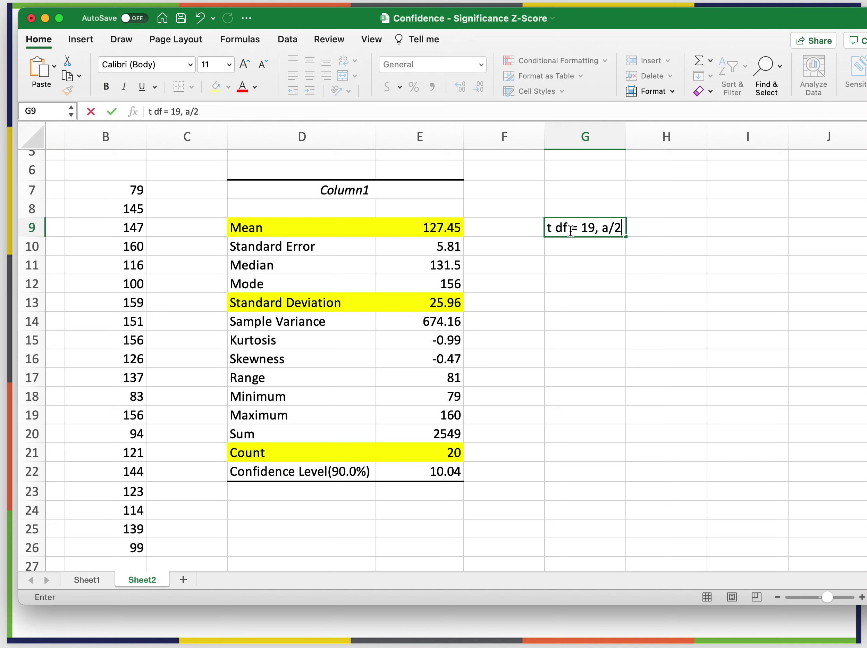
pyautogui.write(' =')
pyautogui.write('.05')
pyautogui.click(622, 135)
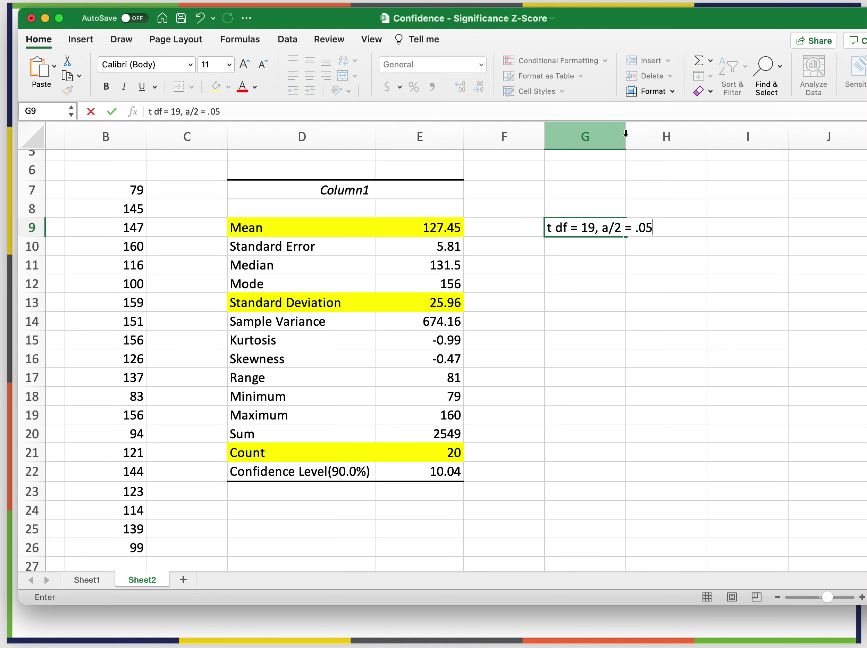
pyautogui.moveTo(625, 134); pyautogui.dragTo(658, 135)
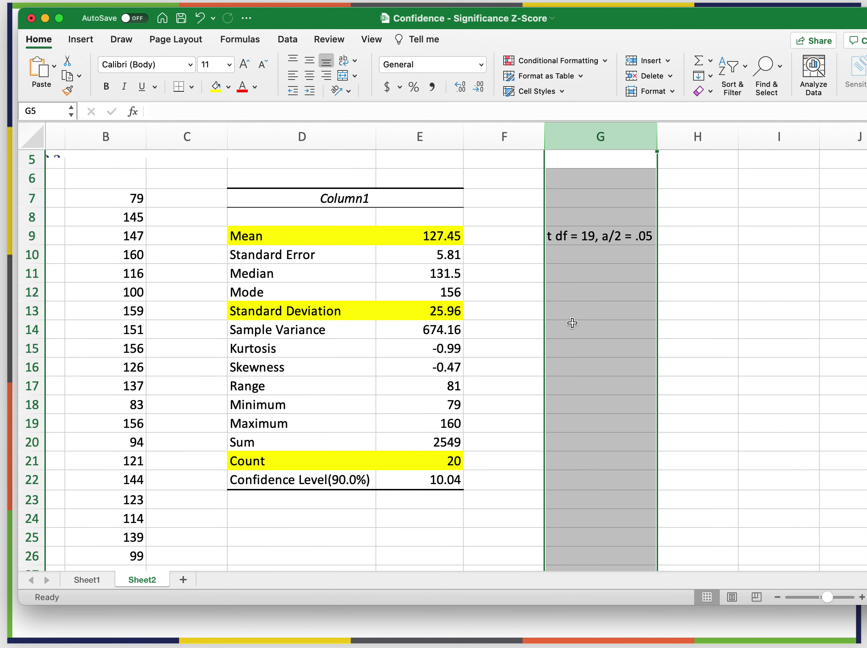
# Enter the label "s/sqrt(n)" in cell G11.
pyautogui.click(571, 274)
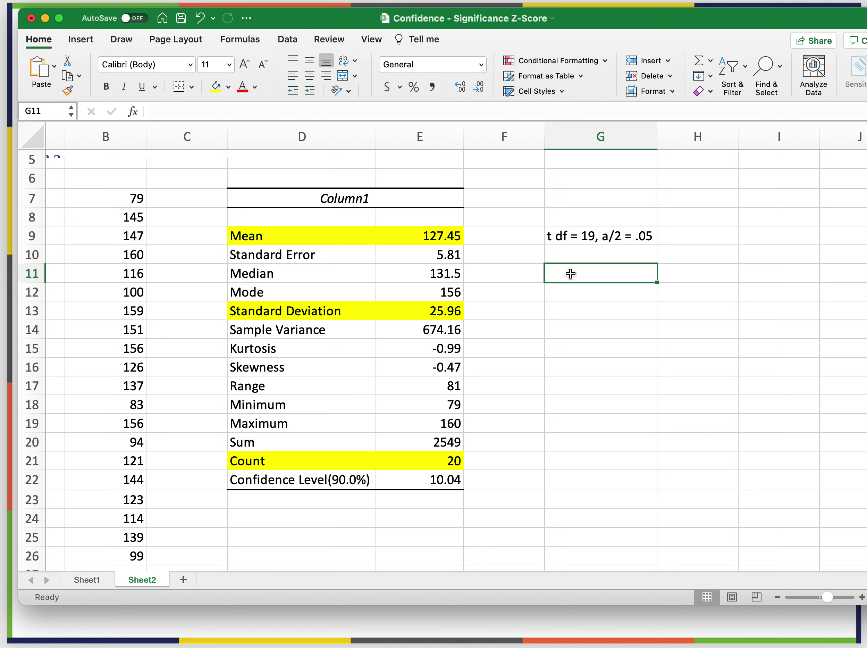
pyautogui.write('s')
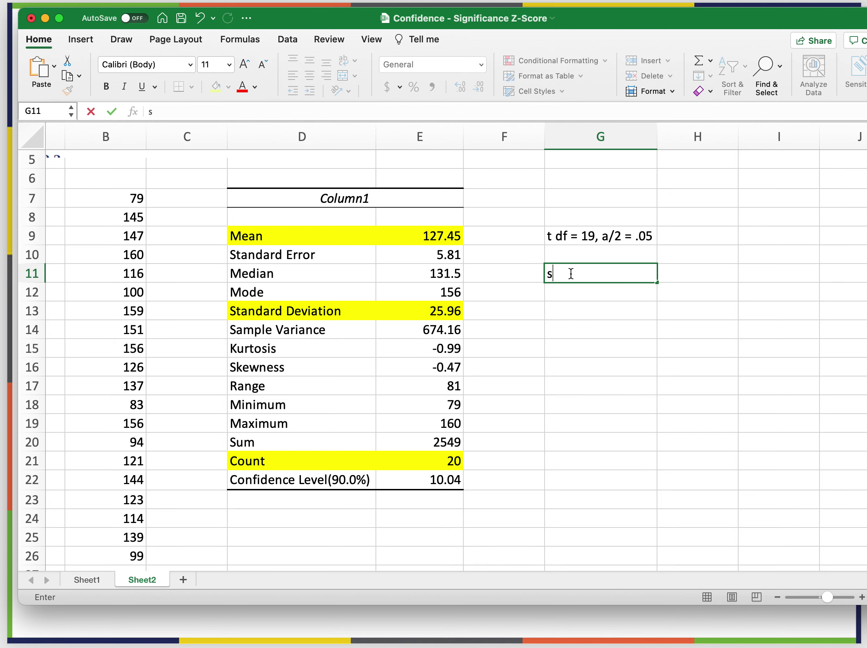
pyautogui.write('/s')
pyautogui.write('rt')
pyautogui.press('BackSpace')
pyautogui.press('BackSpace')
pyautogui.write('qrt(n)')
# Calculate the standard error in cell H11 with the formula =E13/SQRT(E21).
pyautogui.click(700, 273)
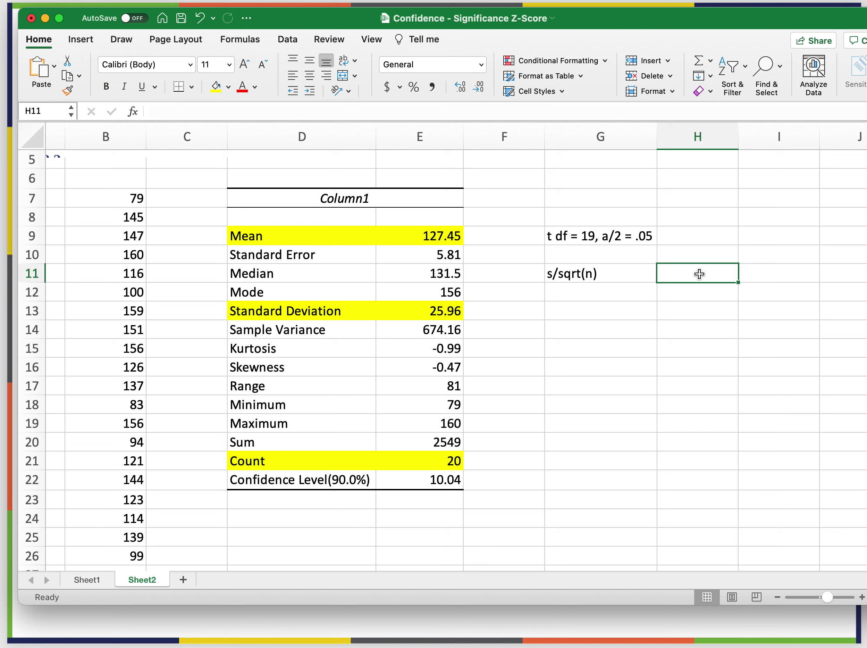
pyautogui.write('-')
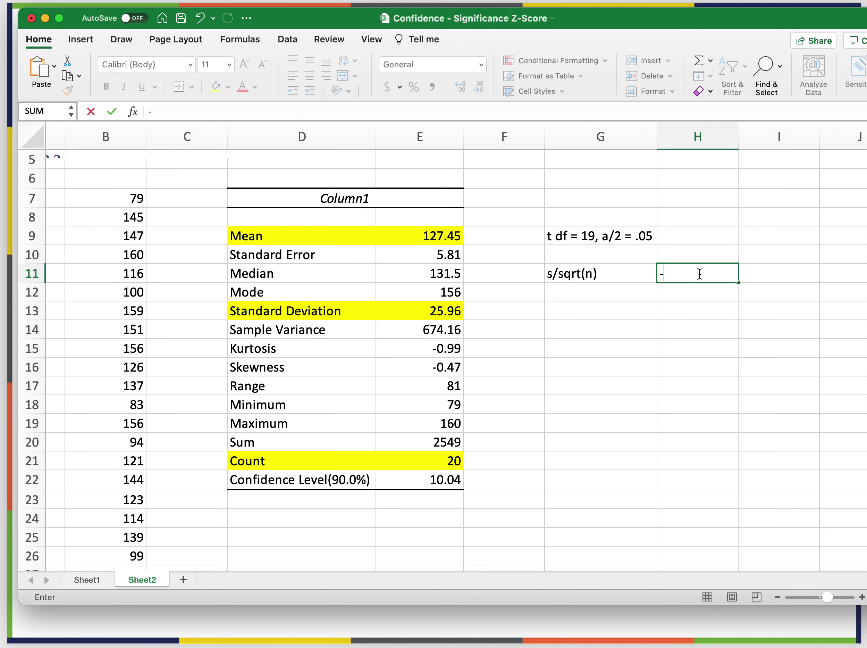
pyautogui.press('BackSpace')
pyautogui.write('=')
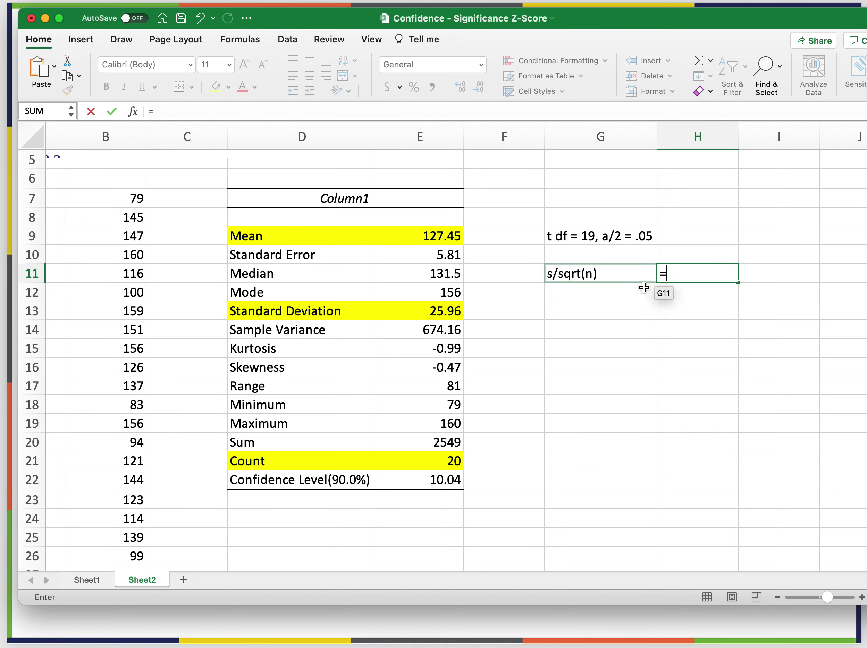
pyautogui.click(438, 311)
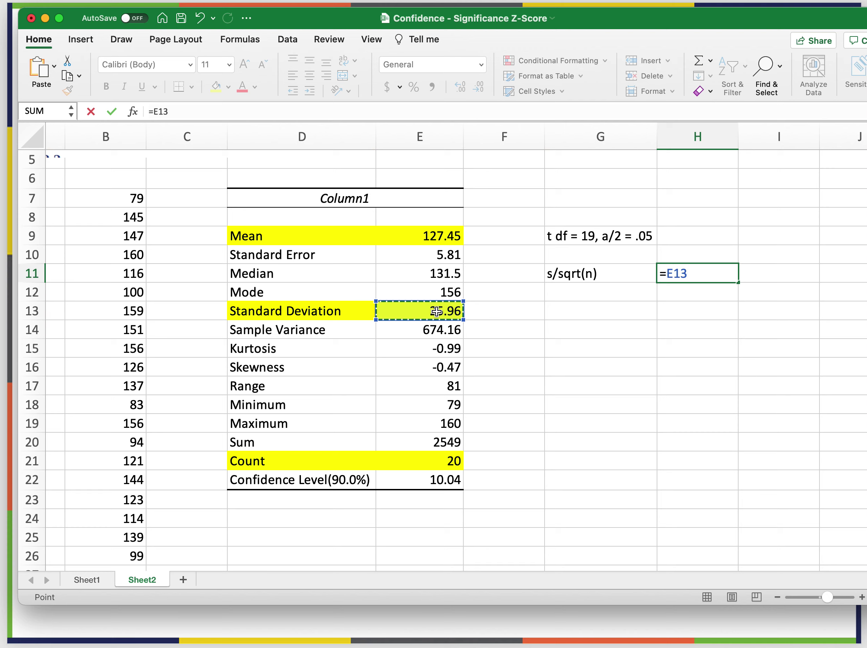
pyautogui.write('/sq')
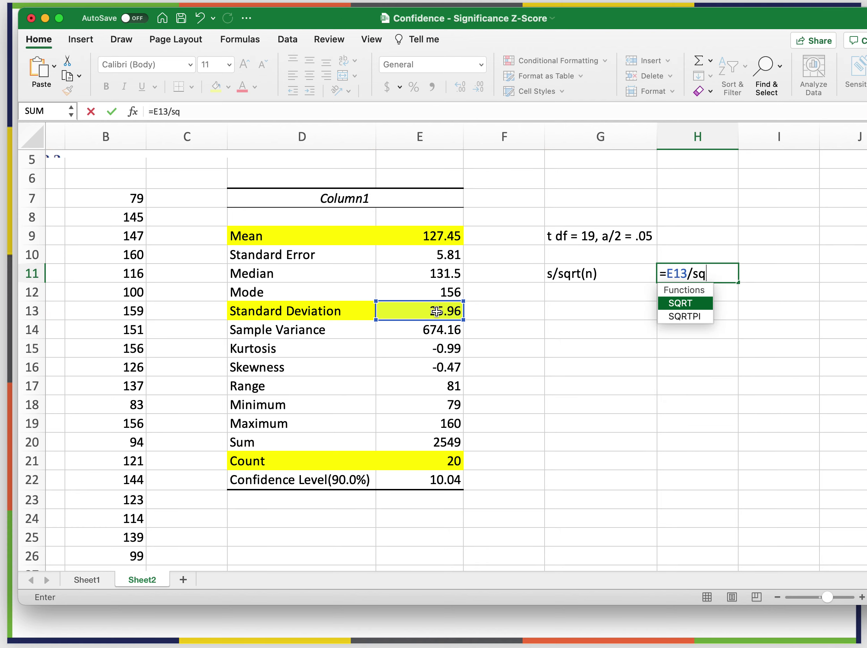
pyautogui.write('rt(')
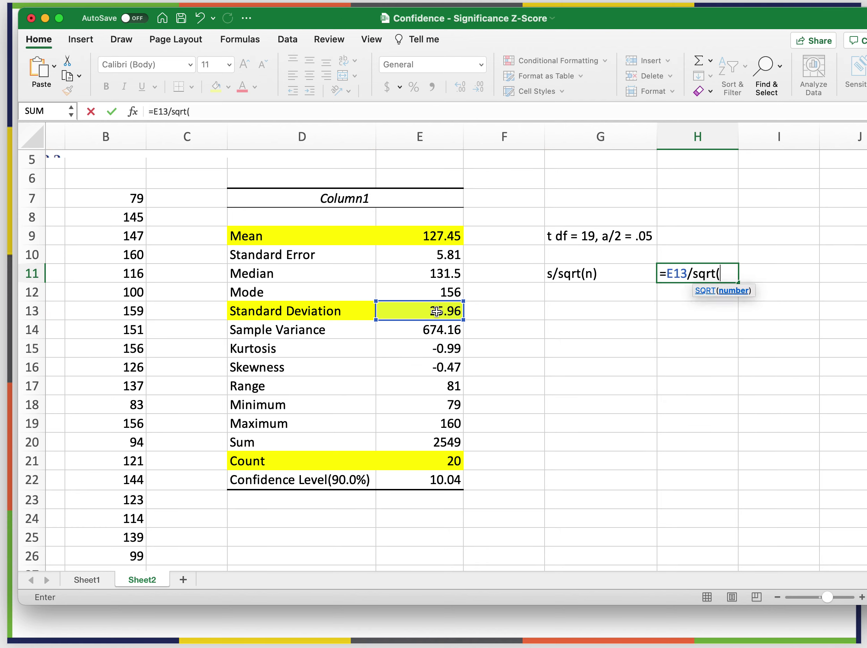
pyautogui.click(424, 462)
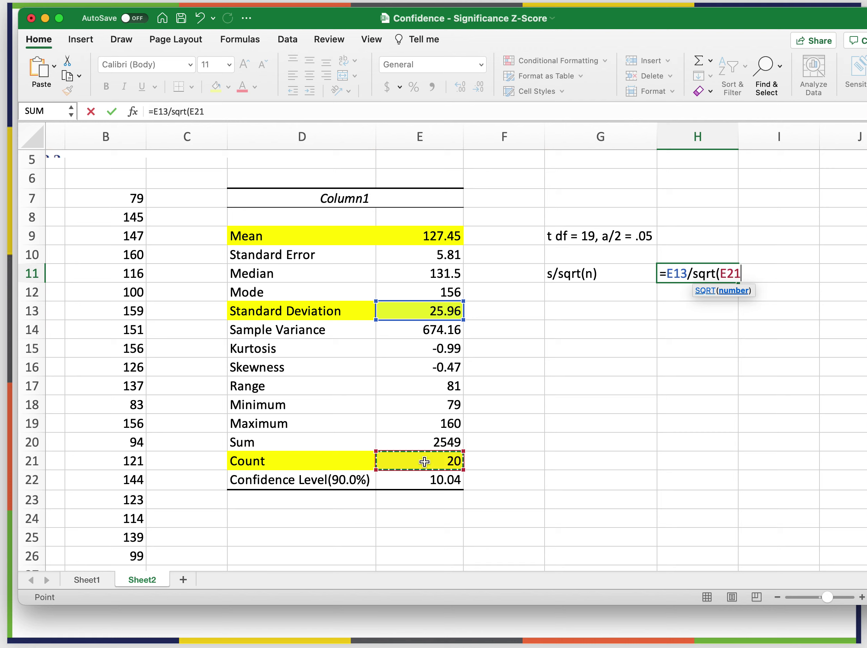
pyautogui.write(')')
pyautogui.press('Return')
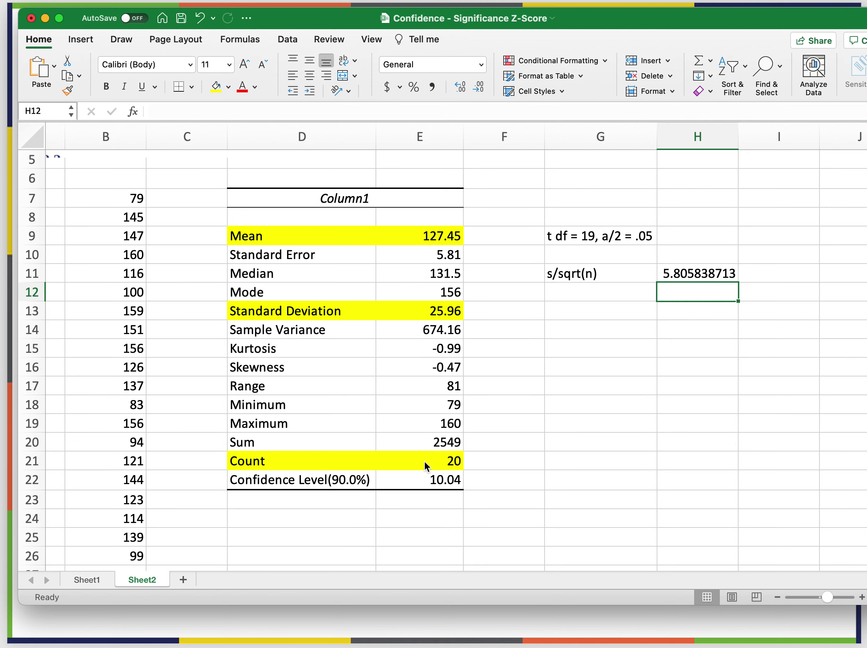
# Reduce the s/sqrt(n) result in cell H11 to two decimal places.
pyautogui.click(721, 276)
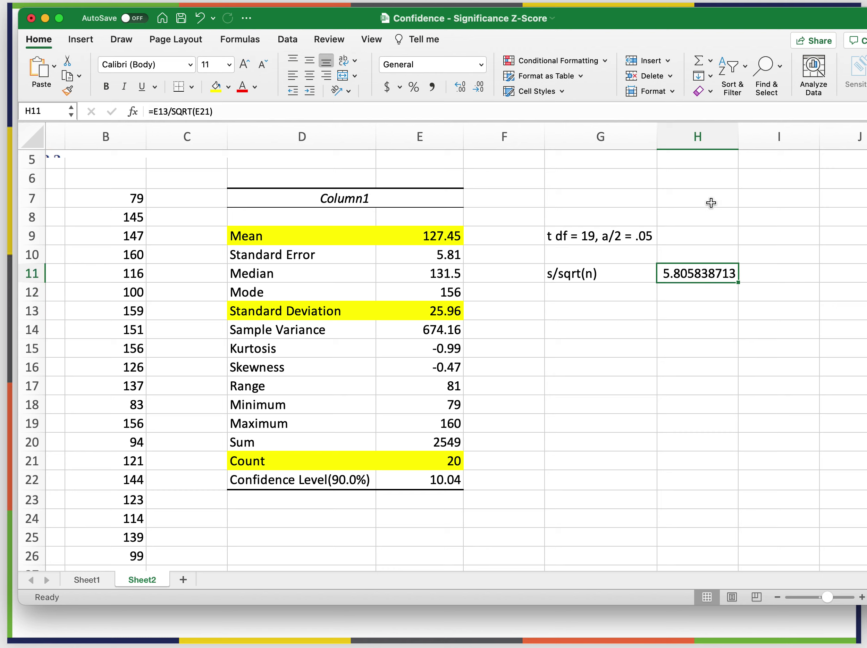
pyautogui.click(480, 87)
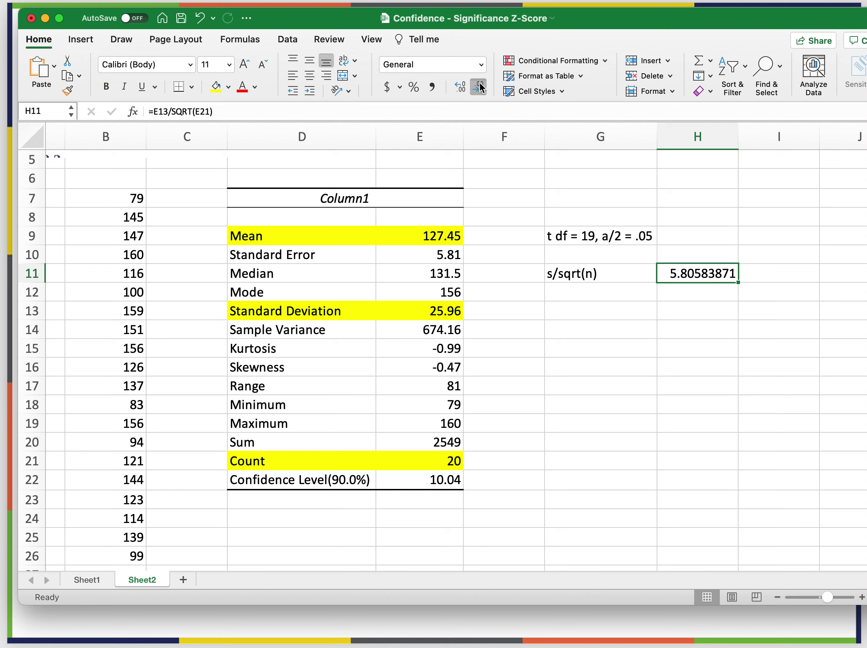
pyautogui.click(479, 87)
pyautogui.click(479, 87)
pyautogui.click(479, 87)
pyautogui.click(479, 88)
pyautogui.click(479, 87)
pyautogui.click(479, 87)
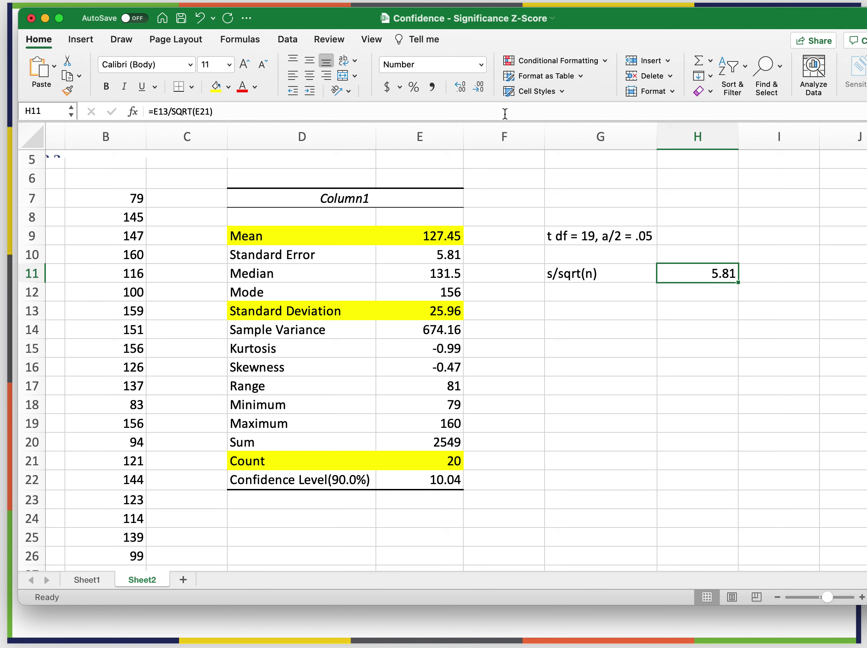
# Start a TDIST formula in cell H9 and open the help article for the function.
pyautogui.click(702, 232)
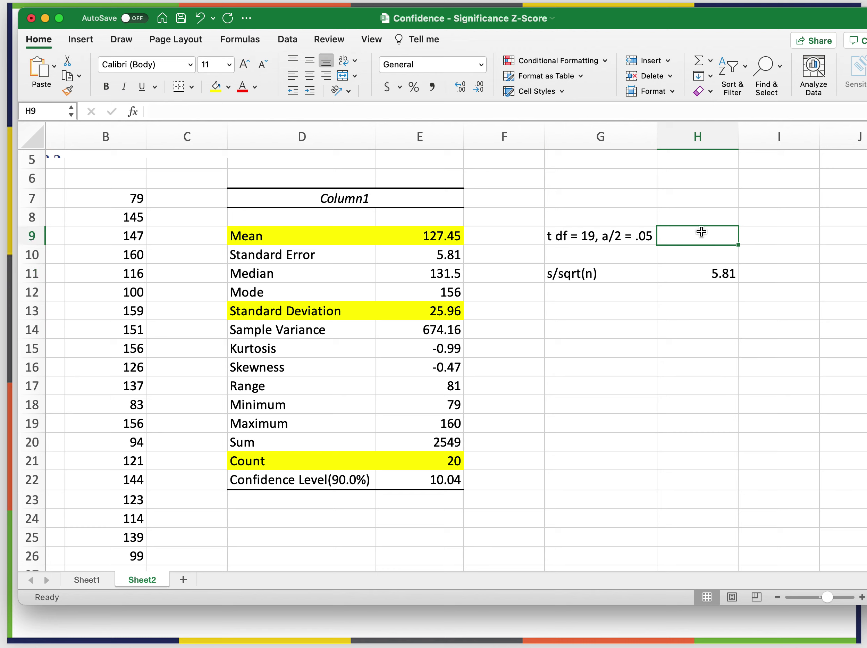
pyautogui.write('=')
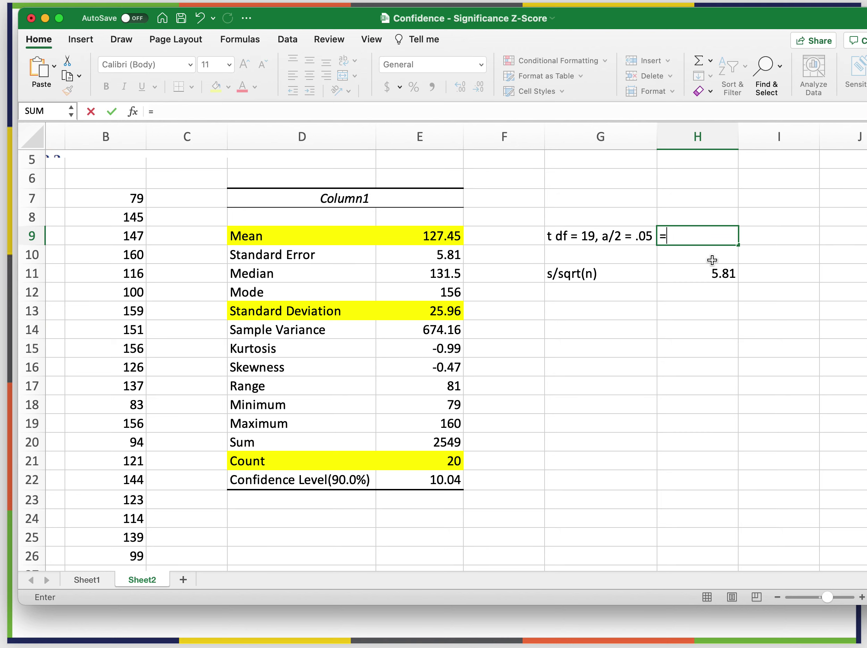
pyautogui.write('tdi')
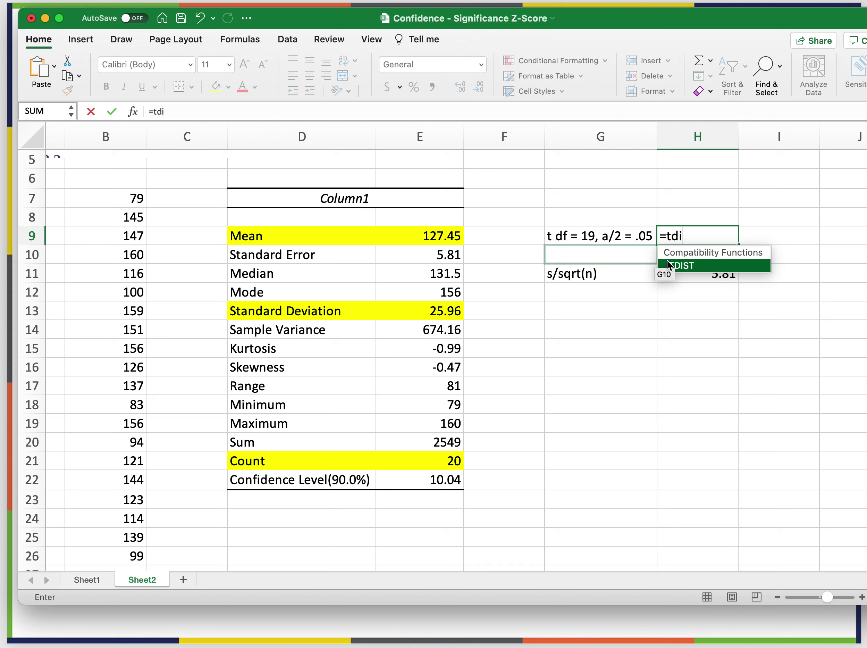
pyautogui.doubleClick(693, 268)
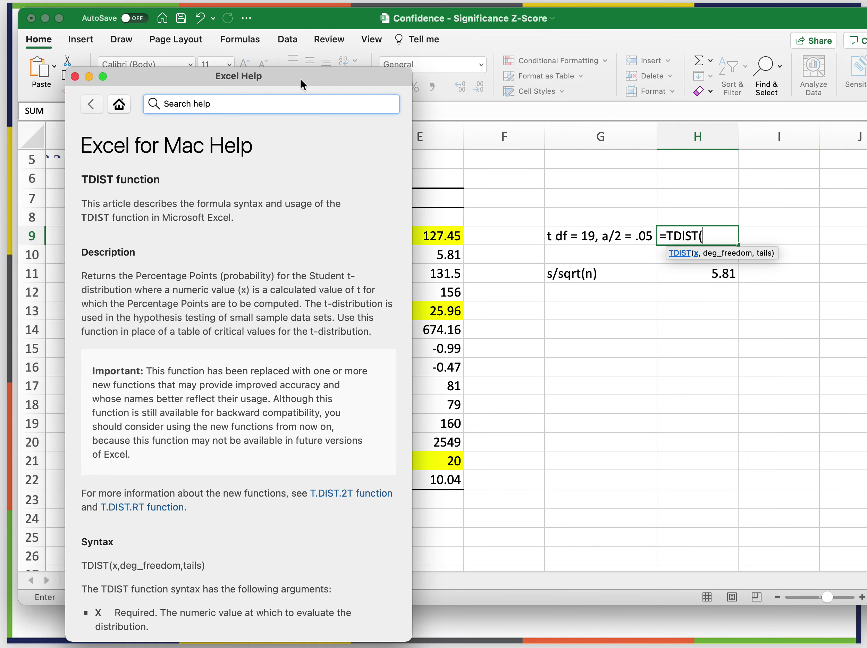
# Examine the TDIST help article for its description, syntax and arguments, and close the help window.
pyautogui.moveTo(301, 78); pyautogui.dragTo(366, 45)
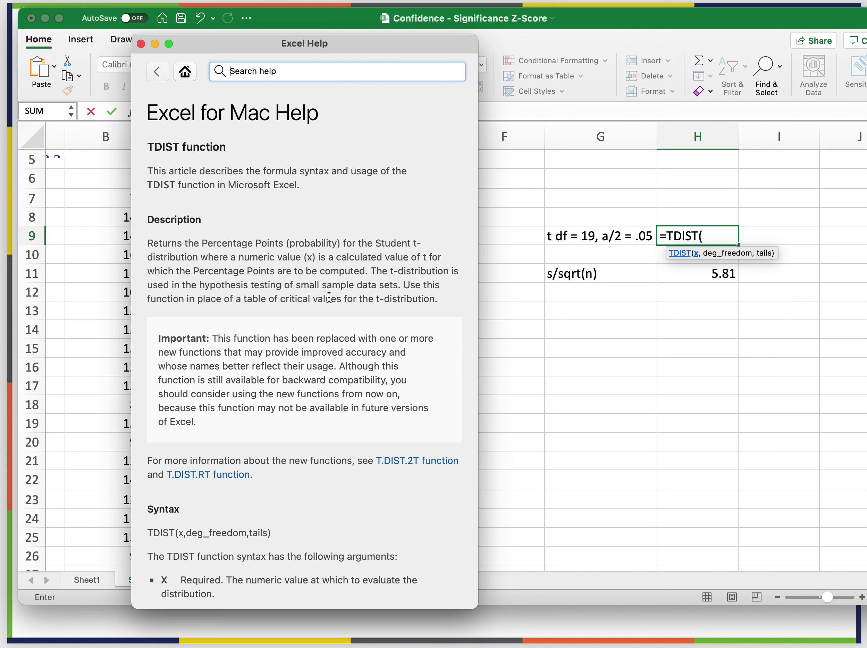
pyautogui.scroll(-3, 328, 297)
pyautogui.scroll(-3, 328, 297)
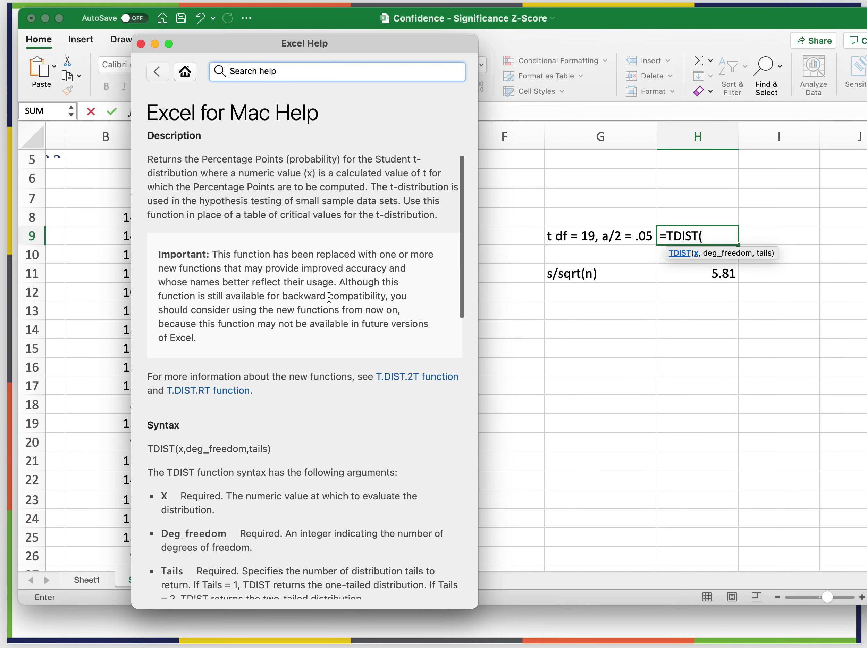
pyautogui.scroll(-2, 328, 297)
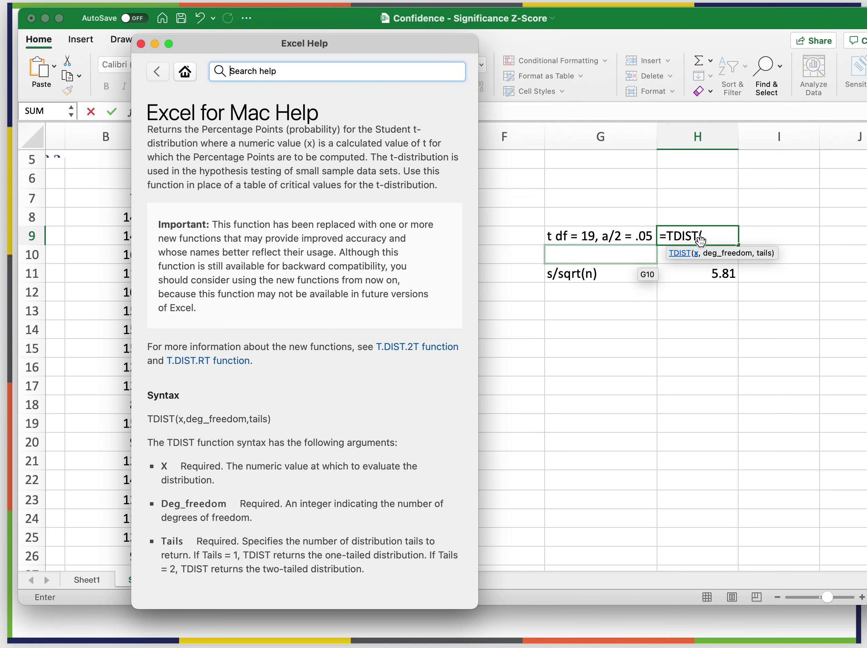
pyautogui.click(140, 44)
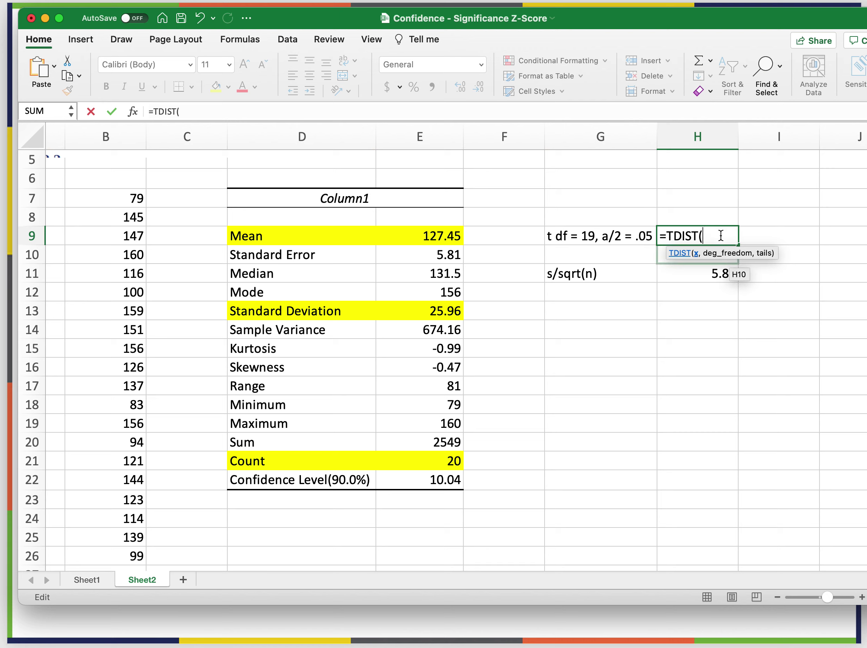
# Replace the TDIST entry in cell H9 with the T.DIST.2T function.
pyautogui.press('BackSpace')
pyautogui.press('BackSpace')
pyautogui.press('BackSpace')
pyautogui.press('BackSpace')
pyautogui.press('BackSpace')
pyautogui.press('BackSpace')
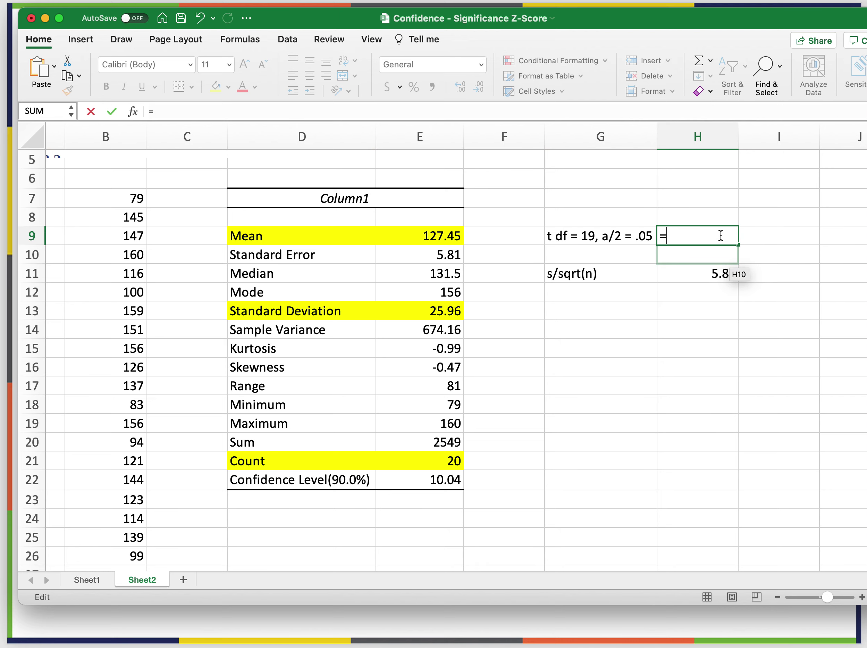
pyautogui.write('t.')
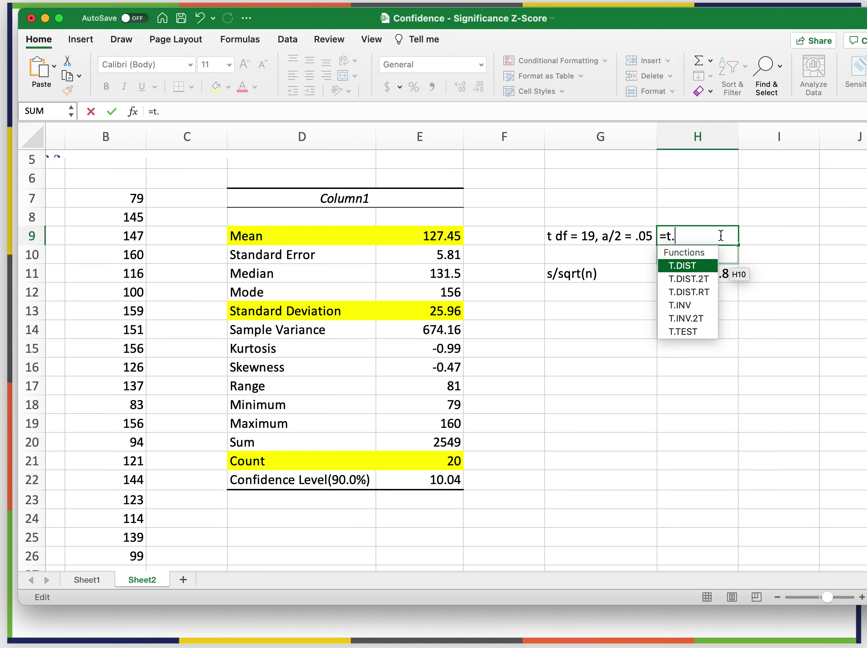
pyautogui.doubleClick(692, 278)
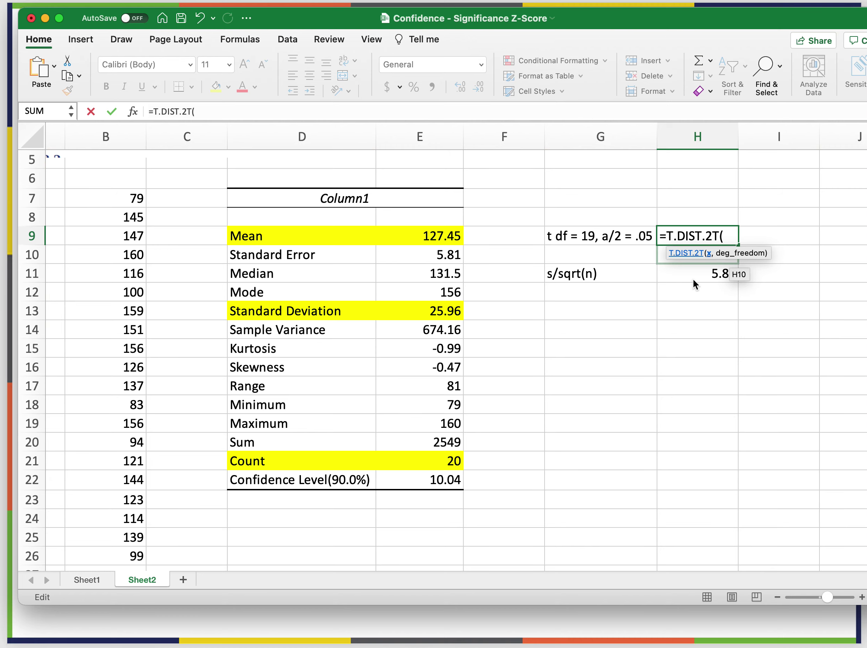
# Examine the T.DIST.2T help article for its arguments, remarks and worked example, and return to the formula in cell H9.
pyautogui.click(691, 253)
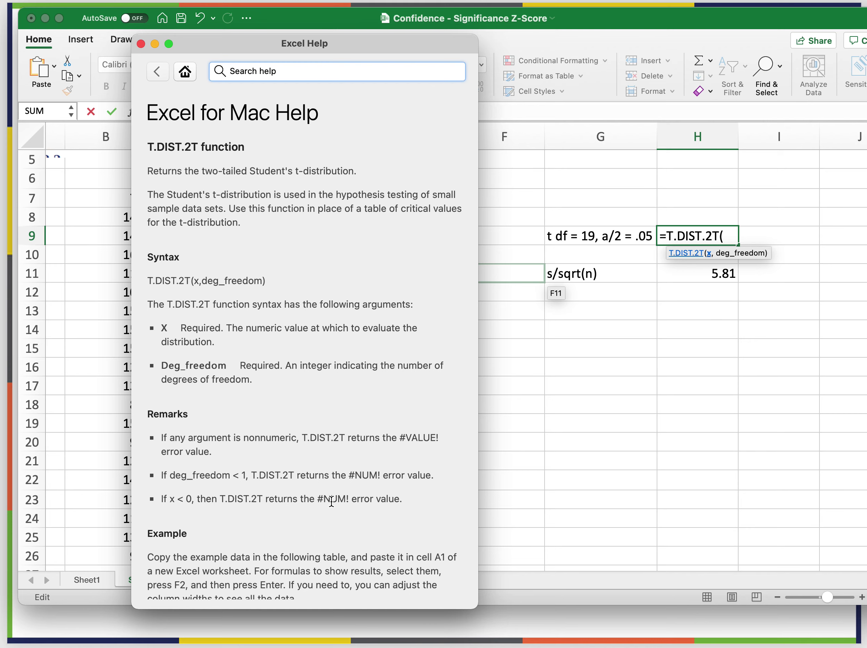
pyautogui.scroll(-5, 326, 515)
pyautogui.scroll(-2, 326, 515)
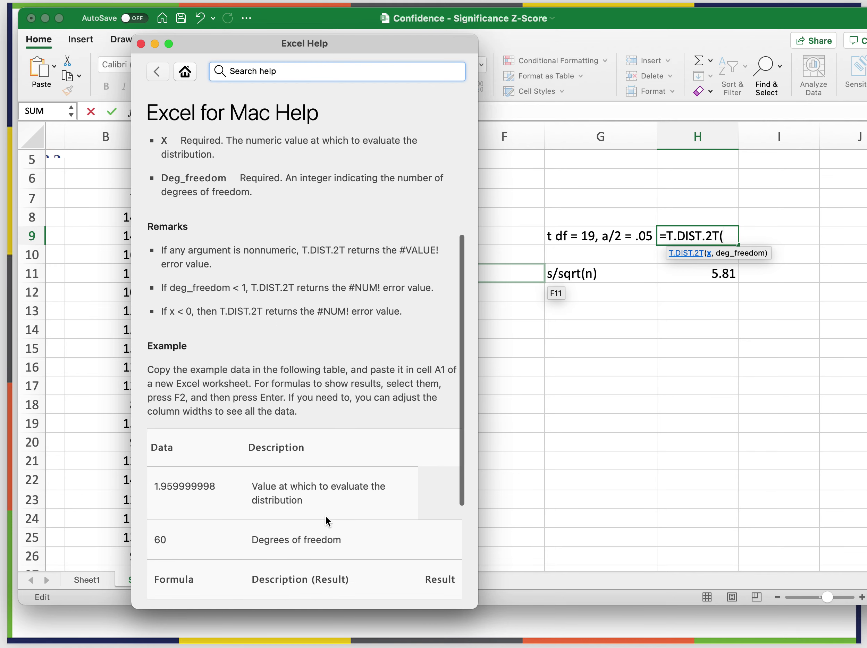
pyautogui.scroll(-2, 325, 515)
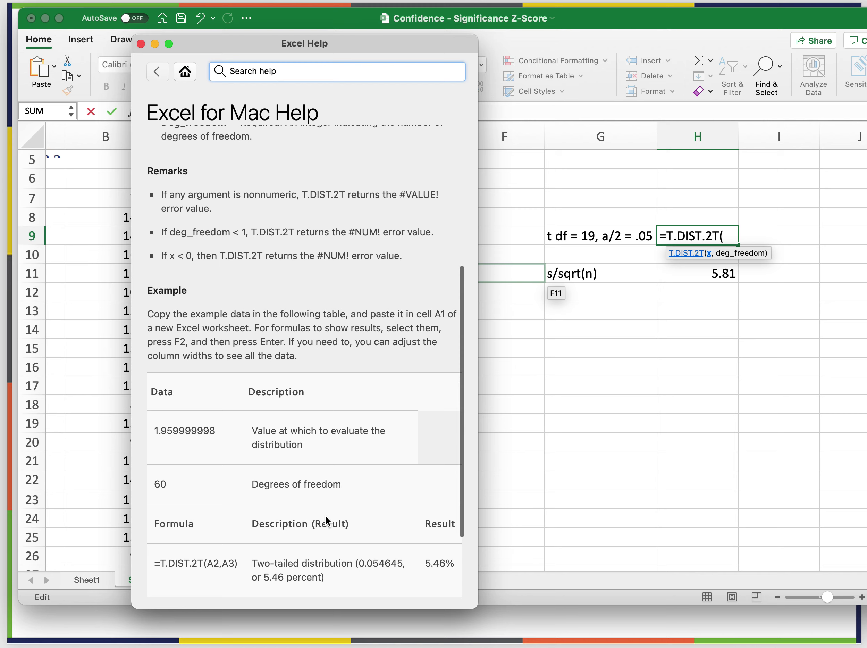
pyautogui.scroll(-1, 326, 514)
pyautogui.scroll(-2, 326, 514)
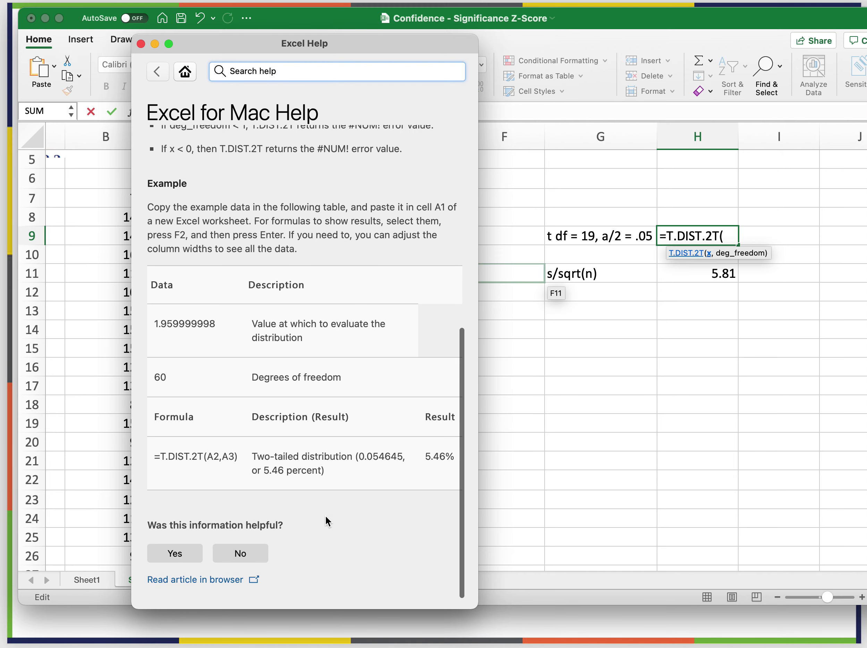
pyautogui.scroll(1, 325, 514)
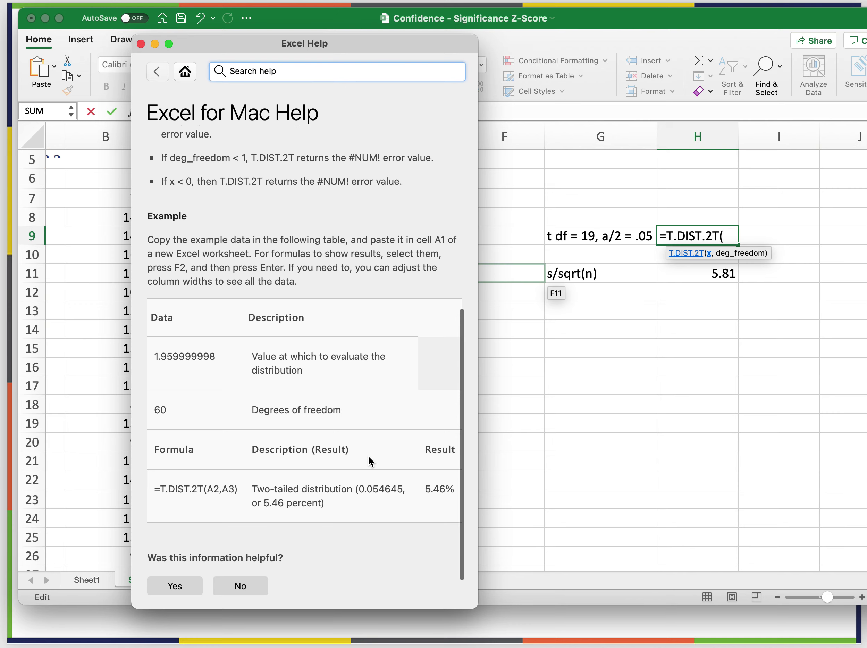
pyautogui.click(710, 238)
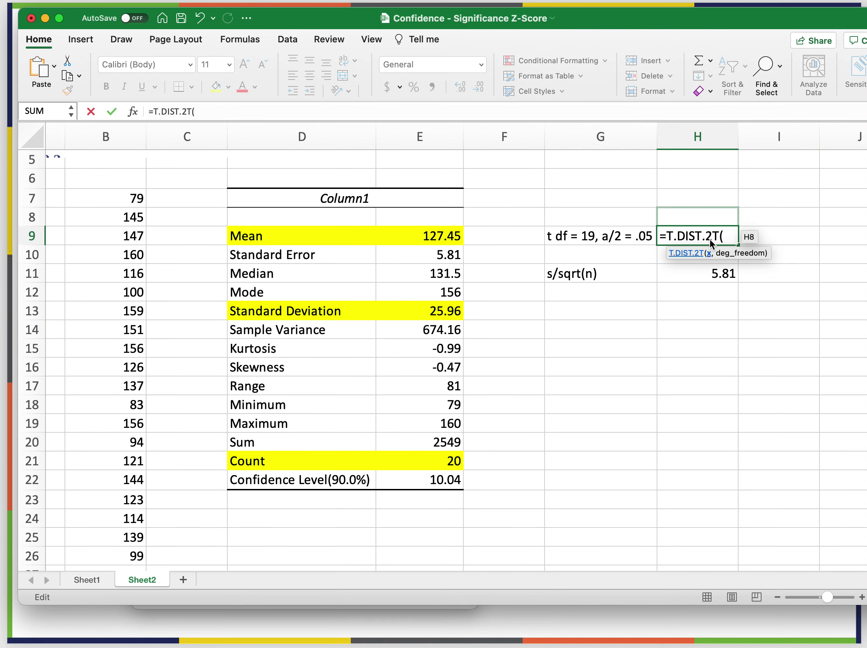
# Try to change the function in cell H9 from T.DIST.2T to T.DIST.inv.
pyautogui.click(322, 113)
pyautogui.press('BackSpace')
pyautogui.press('BackSpace')
pyautogui.press('BackSpace')
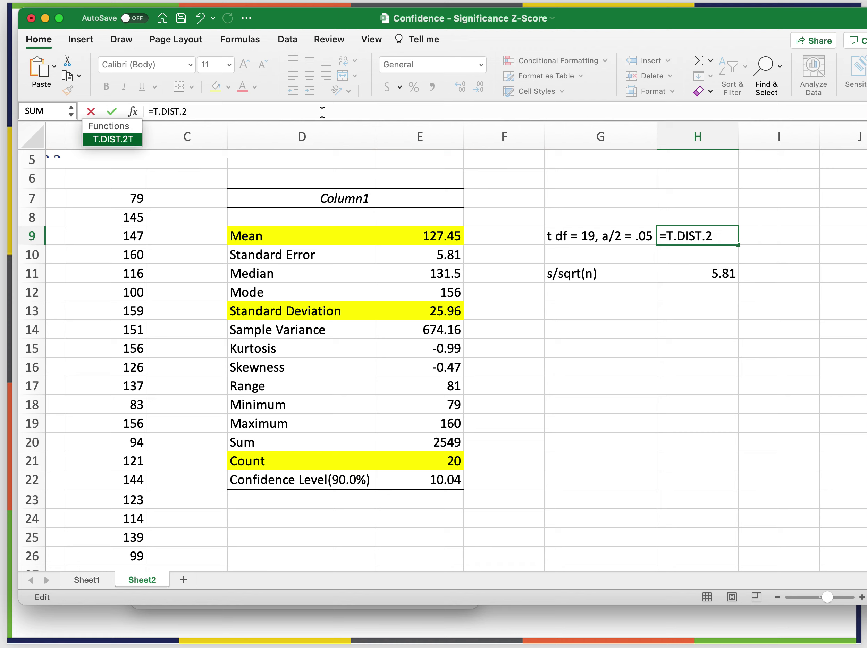
pyautogui.write('in')
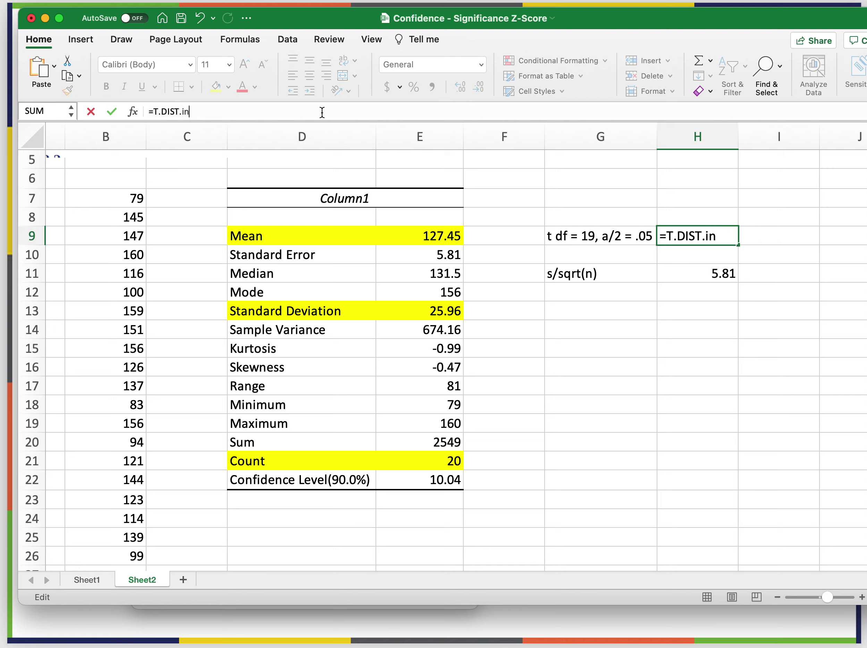
pyautogui.write('v')
pyautogui.press('BackSpace')
pyautogui.press('BackSpace')
pyautogui.press('BackSpace')
pyautogui.press('BackSpace')
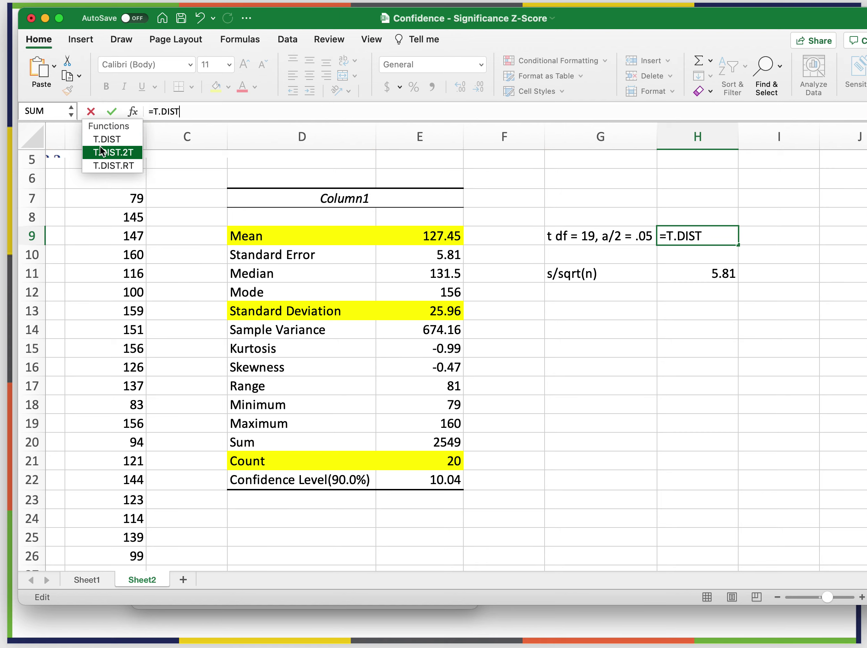
# Try T.DIST.RT as the function in cell H9 and cut it back to T.DIST.
pyautogui.doubleClick(113, 166)
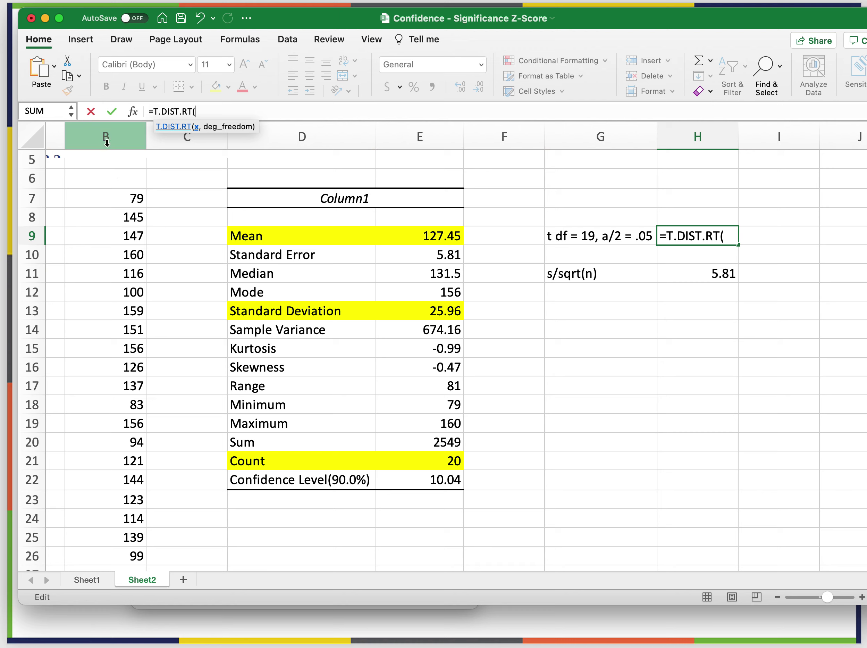
pyautogui.click(191, 112)
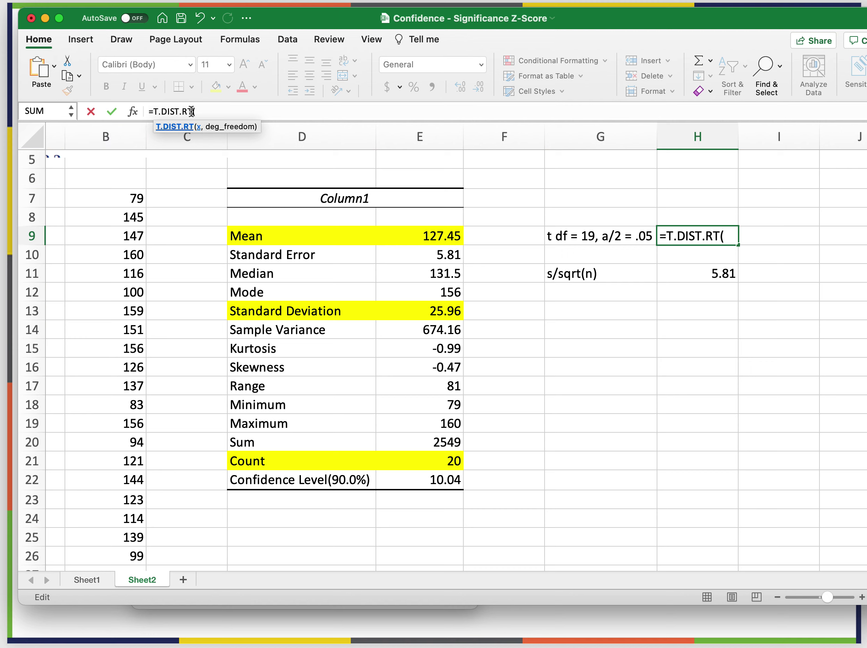
pyautogui.press('BackSpace')
pyautogui.press('BackSpace')
pyautogui.press('BackSpace')
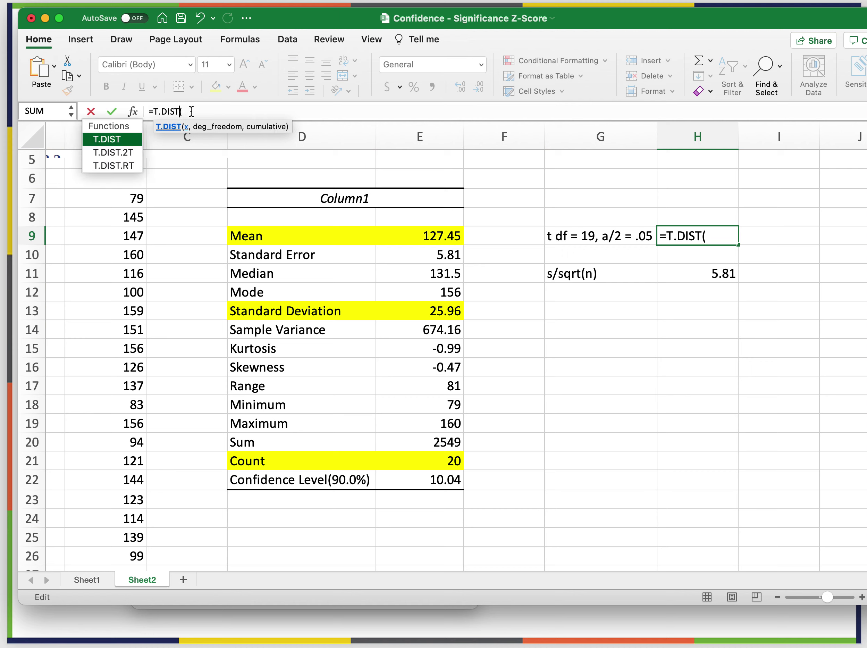
pyautogui.click(115, 143)
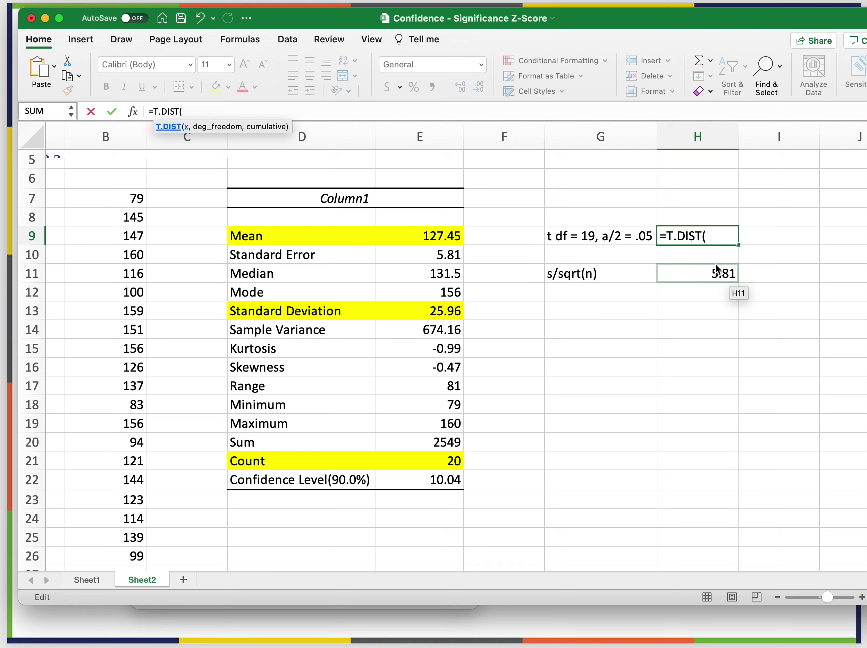
# Change the T.DIST function in the cell H9 formula to T.DIST.2T.
pyautogui.click(703, 236)
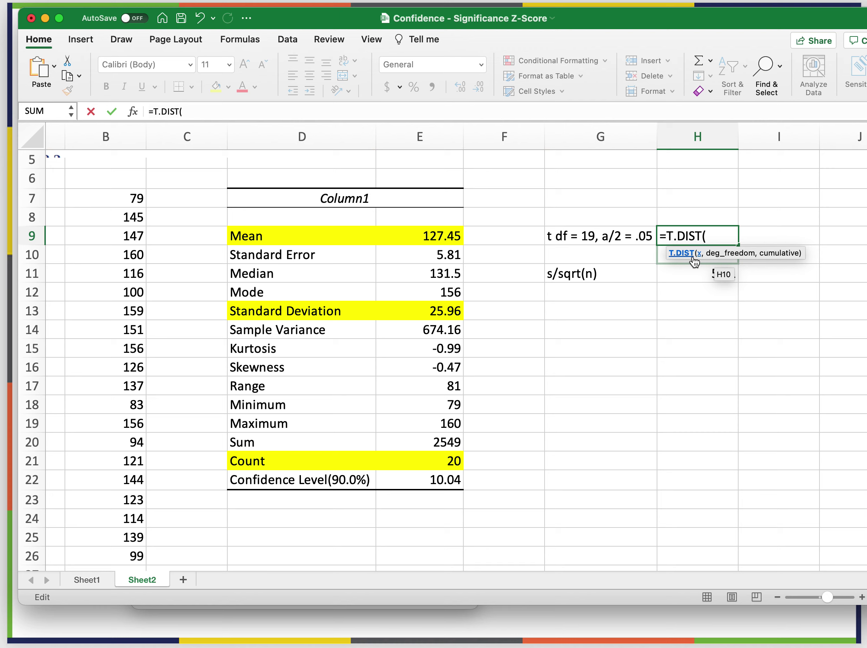
pyautogui.write('.2')
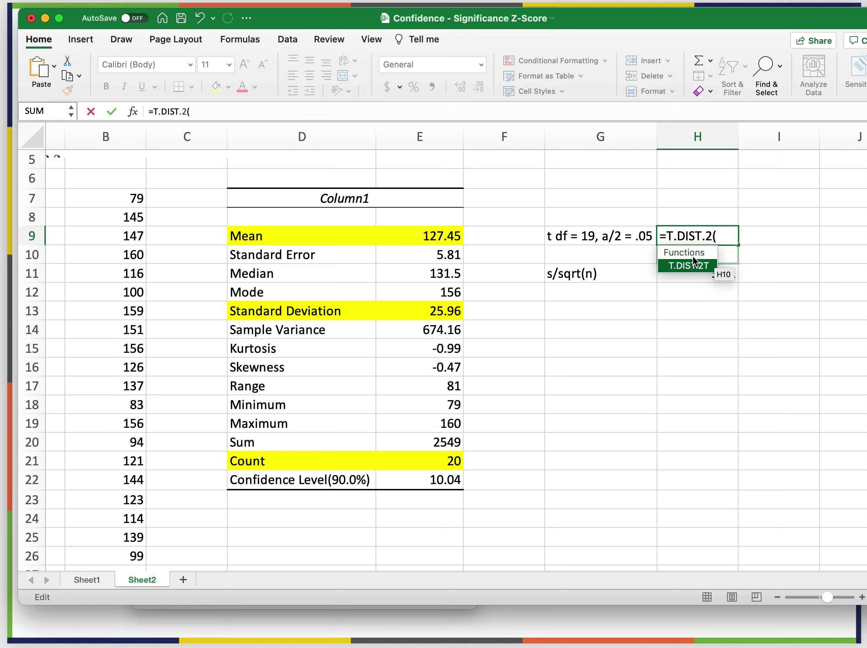
pyautogui.write('5')
pyautogui.press('BackSpace')
pyautogui.write('6')
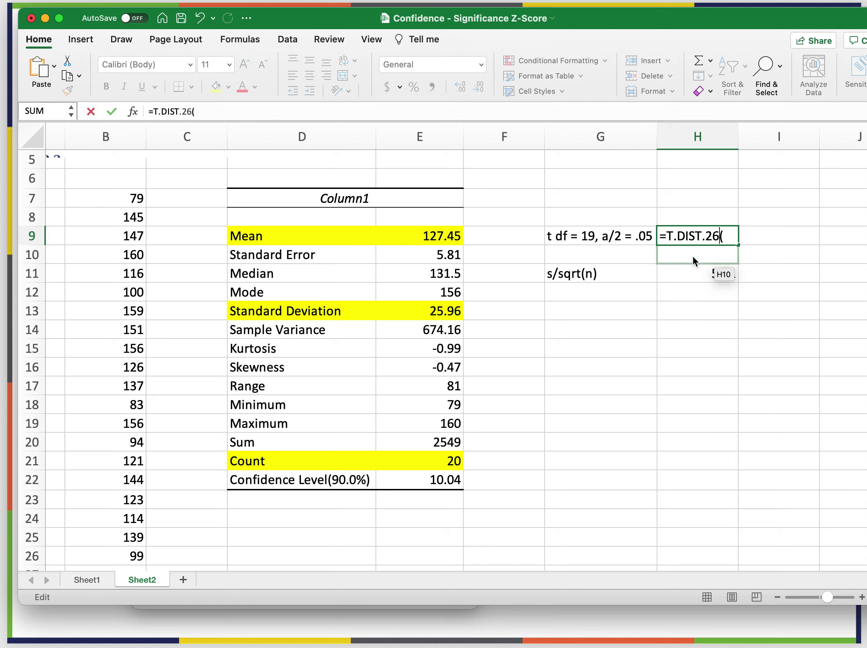
pyautogui.press('BackSpace')
pyautogui.write('t')
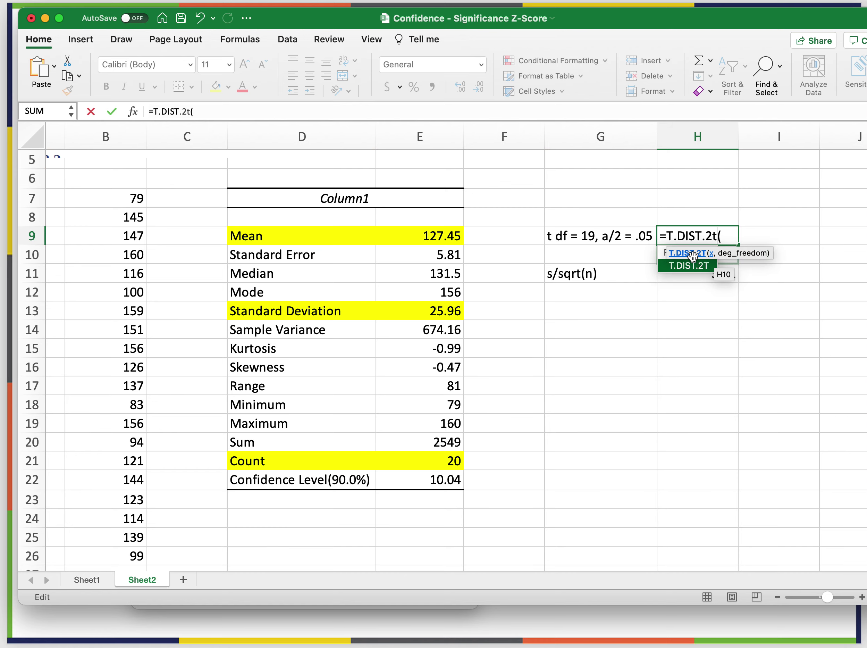
# Search the Excel help for "inverse t-dist" and read the T.INV function article.
pyautogui.click(693, 255)
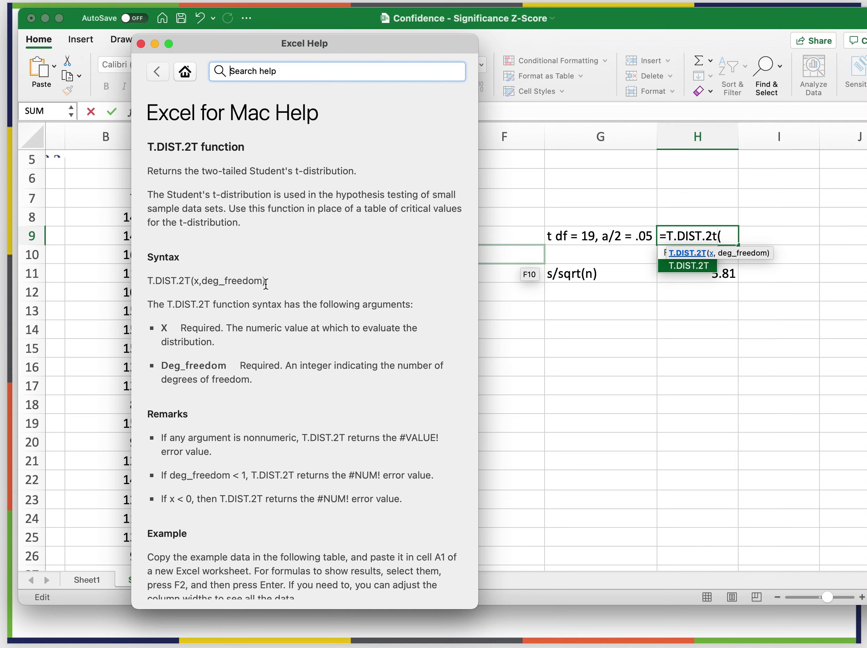
pyautogui.scroll(-10, 261, 287)
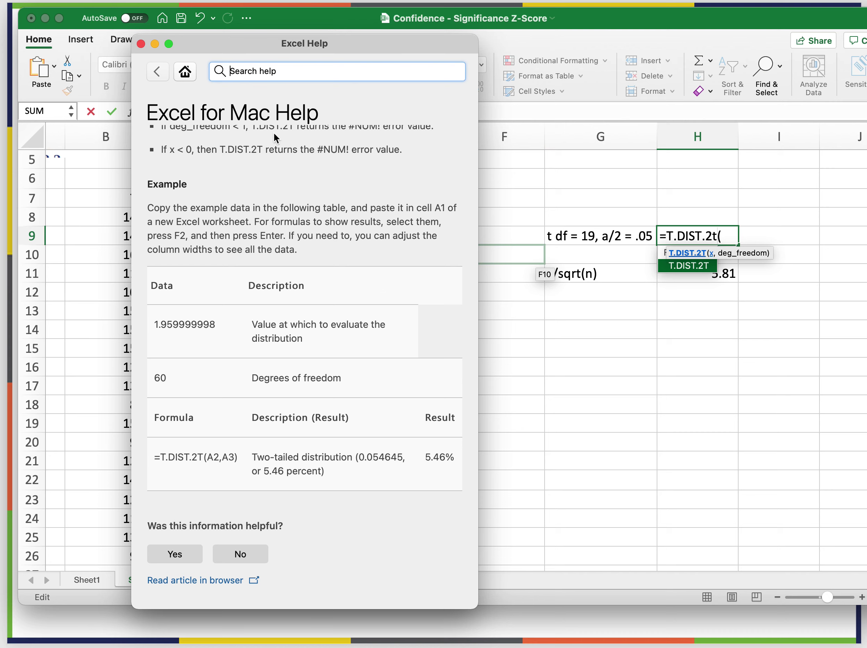
pyautogui.write('inverse t-dist')
pyautogui.press('Return')
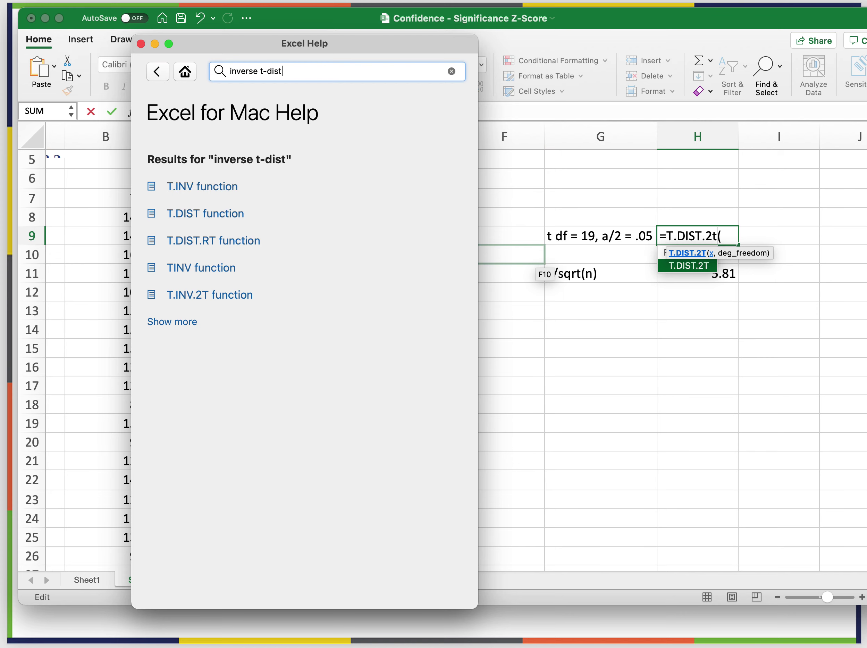
pyautogui.click(200, 186)
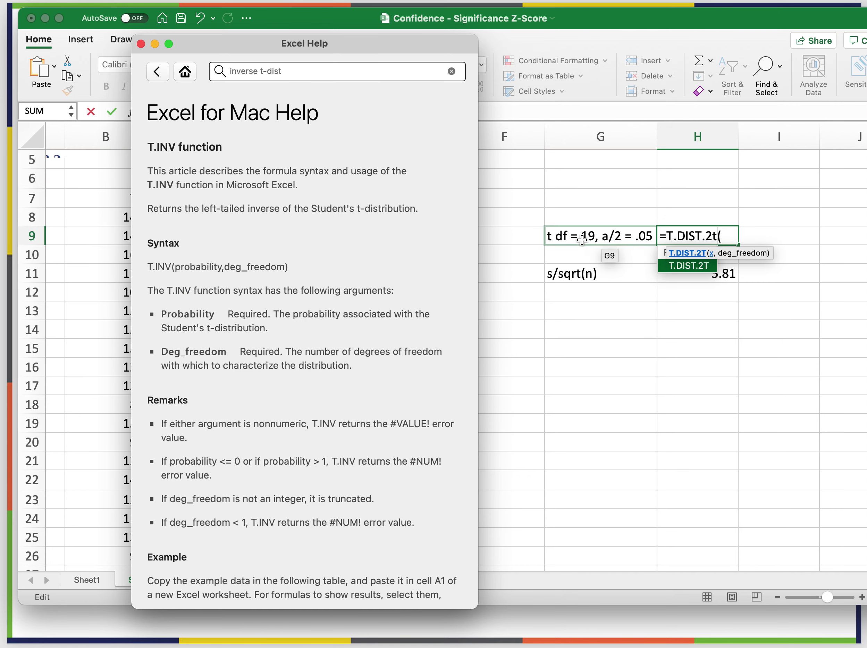
pyautogui.click(142, 43)
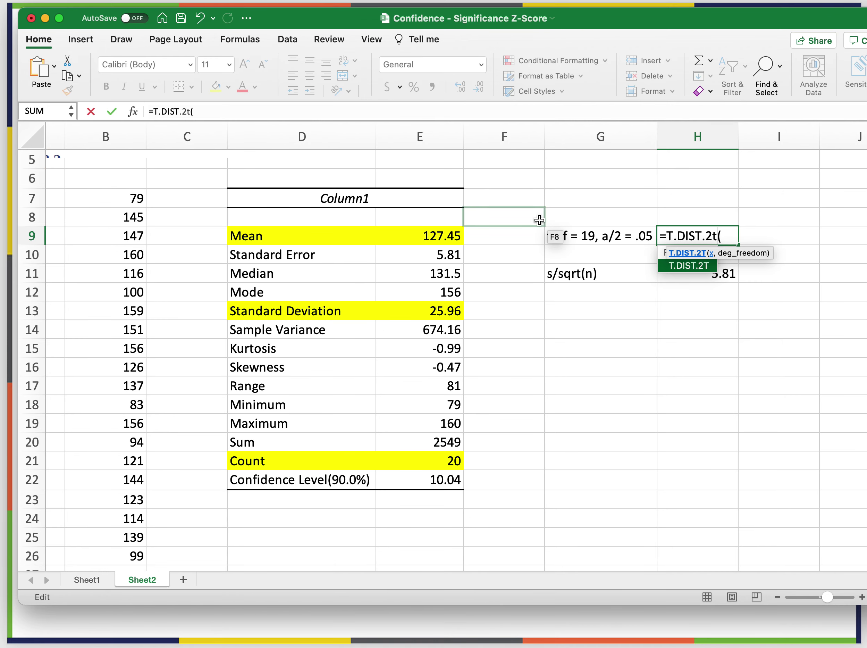
# Replace the T.DIST.2T function in the cell H9 formula with T.INV.2T.
pyautogui.click(734, 235)
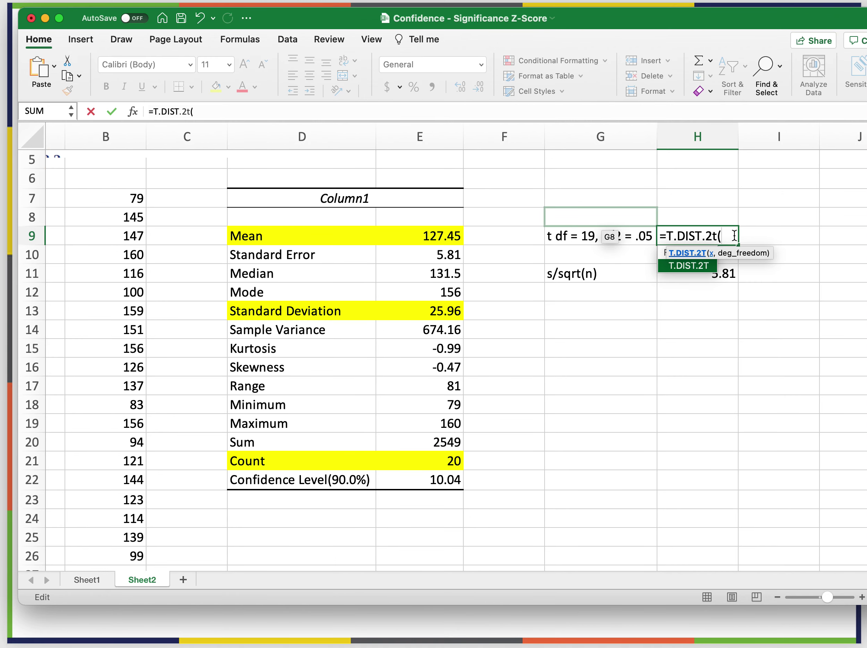
pyautogui.press('BackSpace')
pyautogui.press('BackSpace')
pyautogui.press('BackSpace')
pyautogui.press('BackSpace')
pyautogui.press('BackSpace')
pyautogui.press('BackSpace')
pyautogui.press('BackSpace')
pyautogui.press('BackSpace')
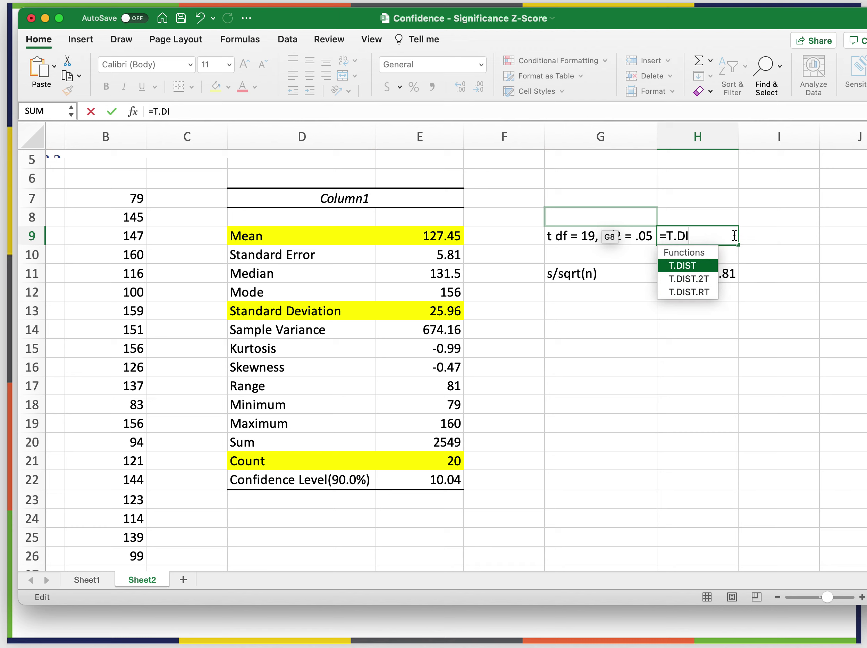
pyautogui.write('inv')
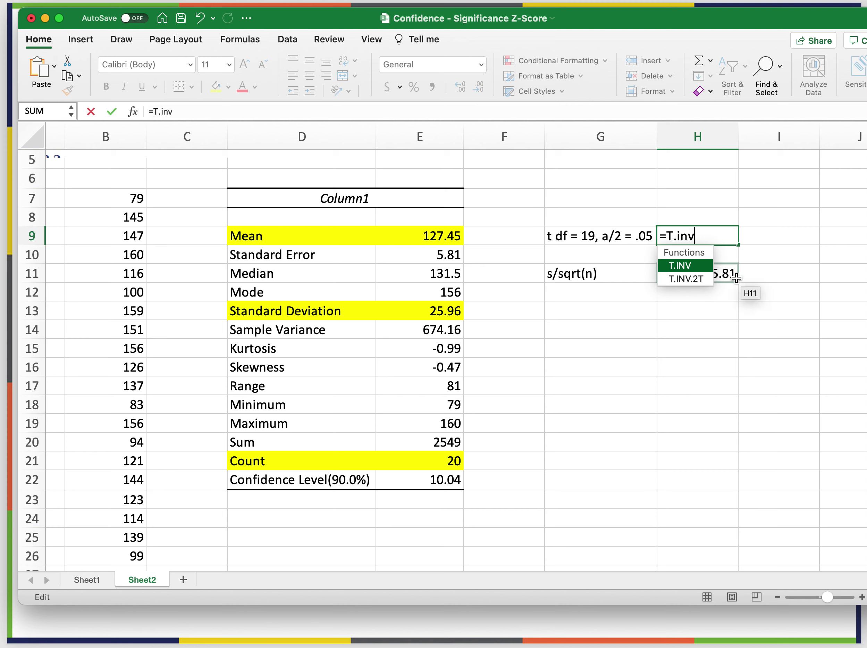
pyautogui.doubleClick(696, 283)
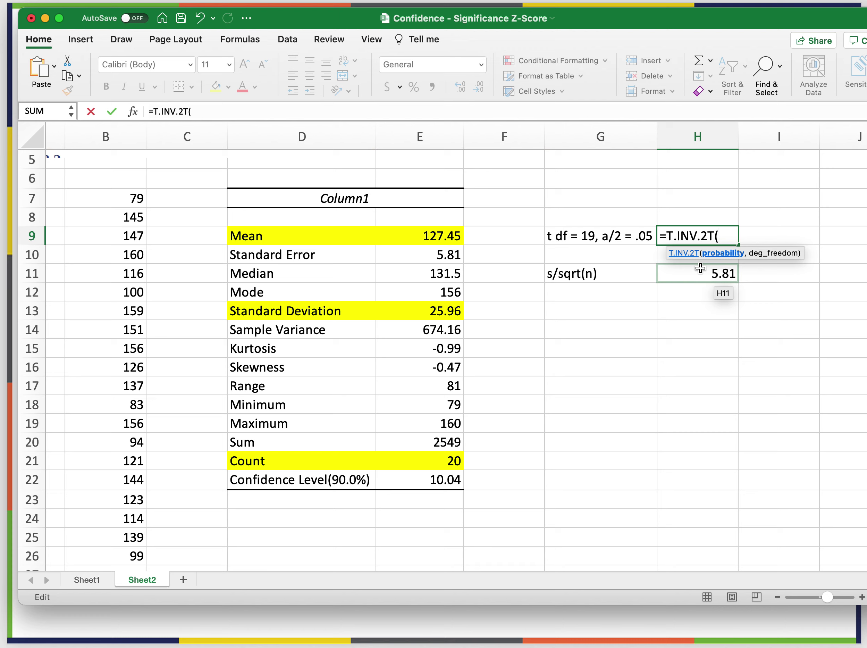
# Read the help article on the T.INV.2T function, including its arguments, remarks and example, and close the help.
pyautogui.click(690, 254)
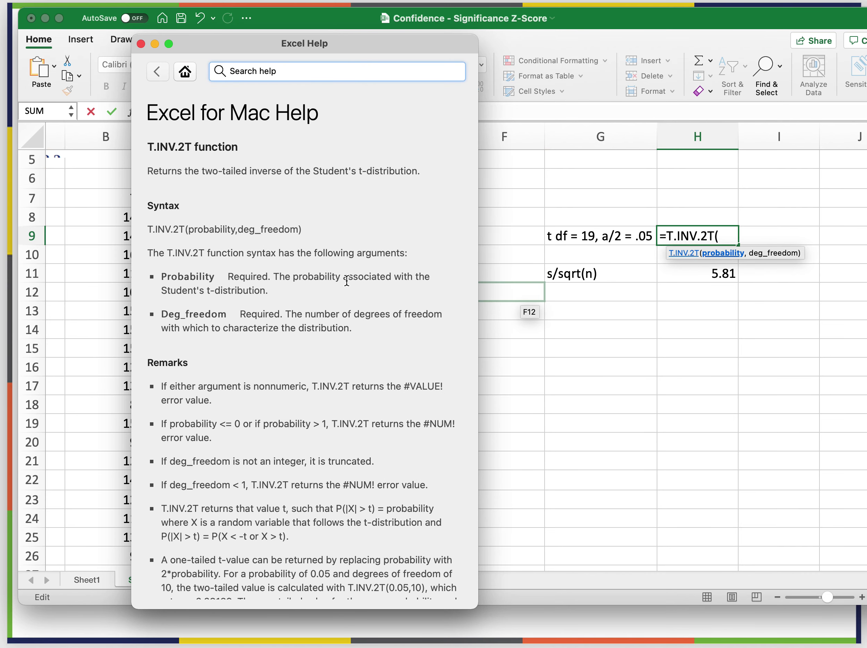
pyautogui.scroll(-5, 277, 318)
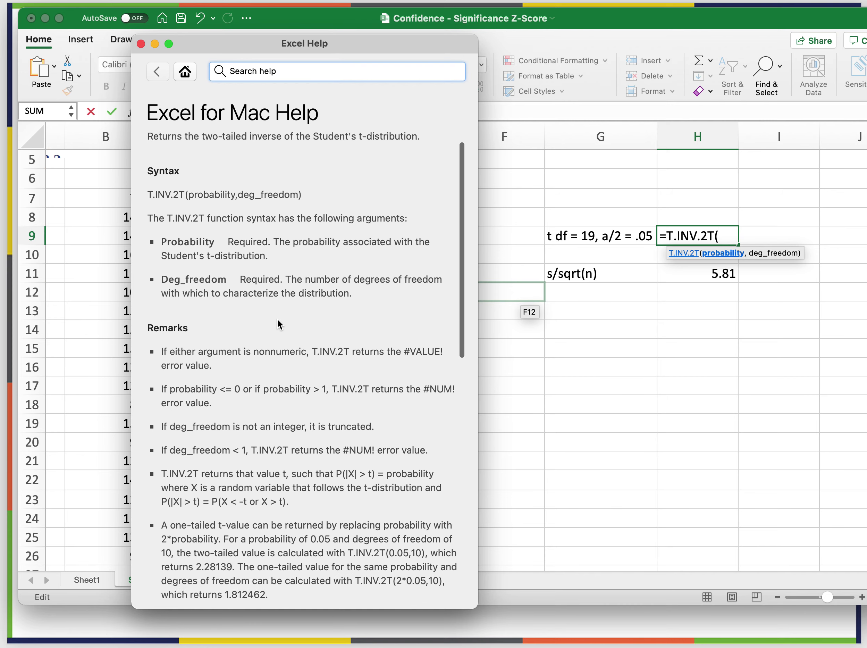
pyautogui.scroll(-10, 277, 321)
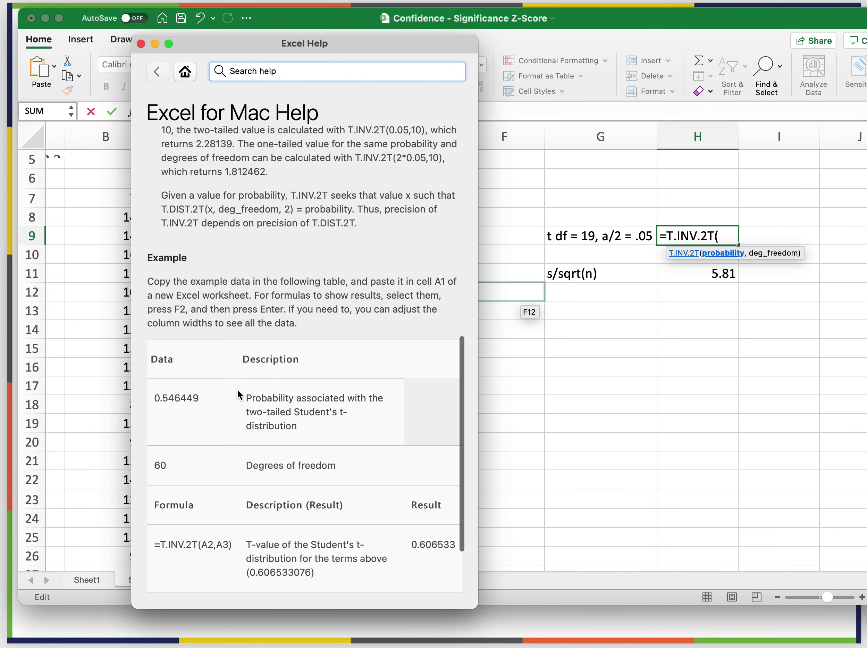
pyautogui.scroll(-1, 240, 396)
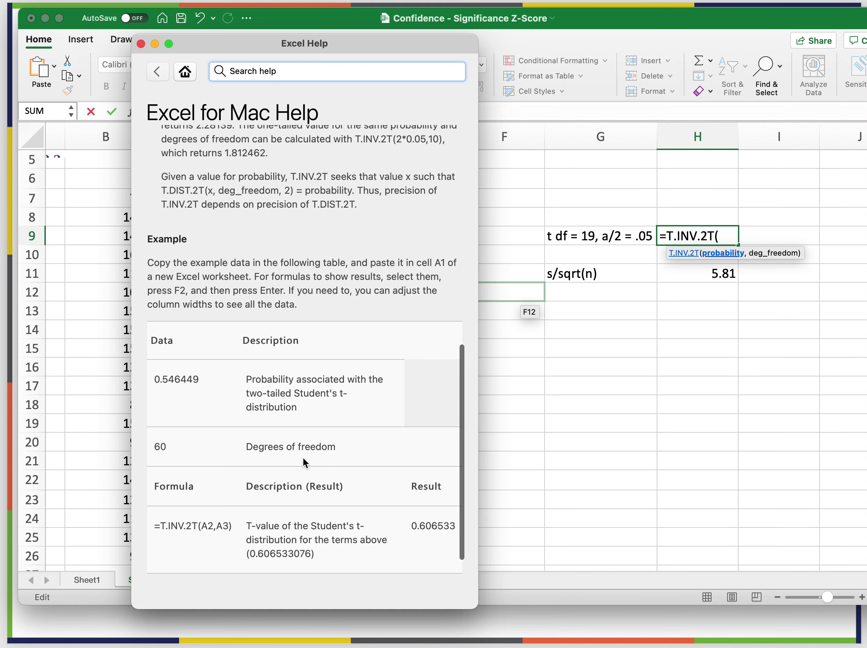
pyautogui.scroll(-1, 302, 456)
pyautogui.scroll(-2, 303, 457)
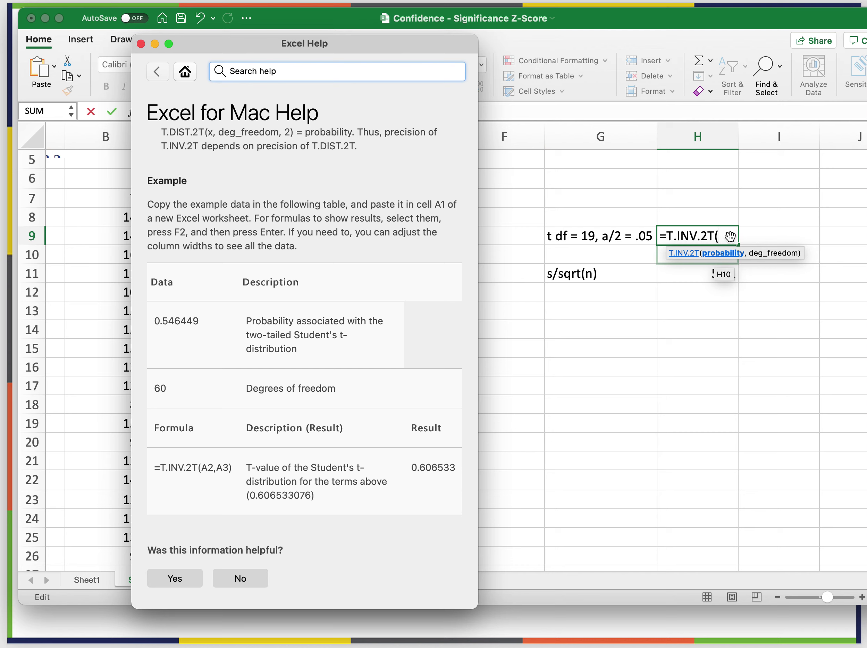
pyautogui.write('.9')
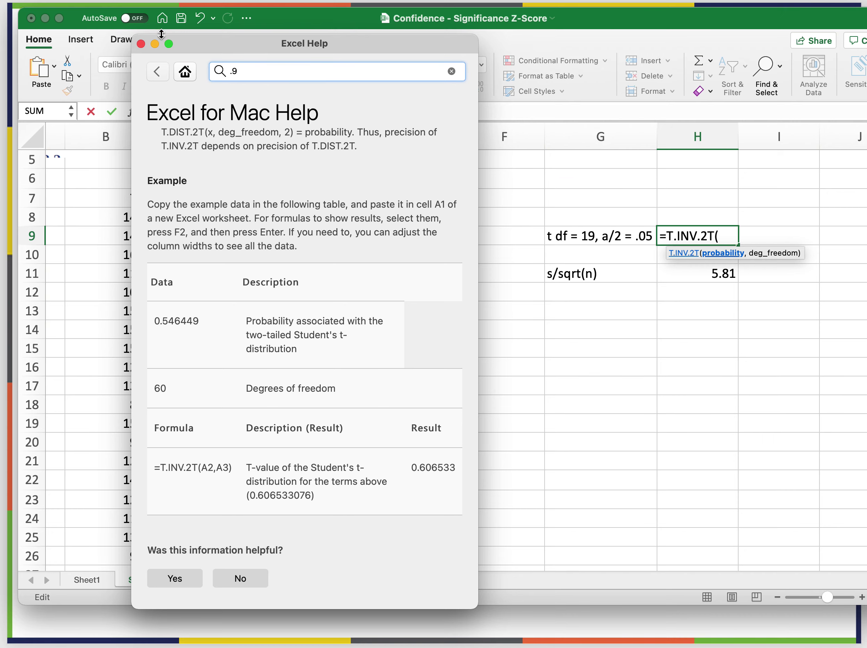
pyautogui.click(141, 43)
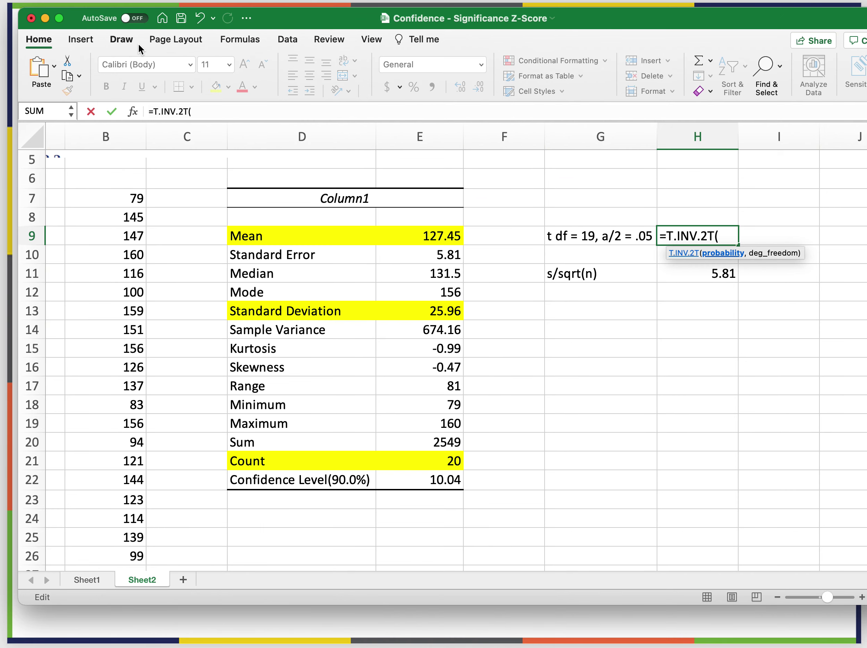
# Complete the T.INV.2T formula in cell H9 with probability .9 and 19 degrees of freedom.
pyautogui.write('.9,')
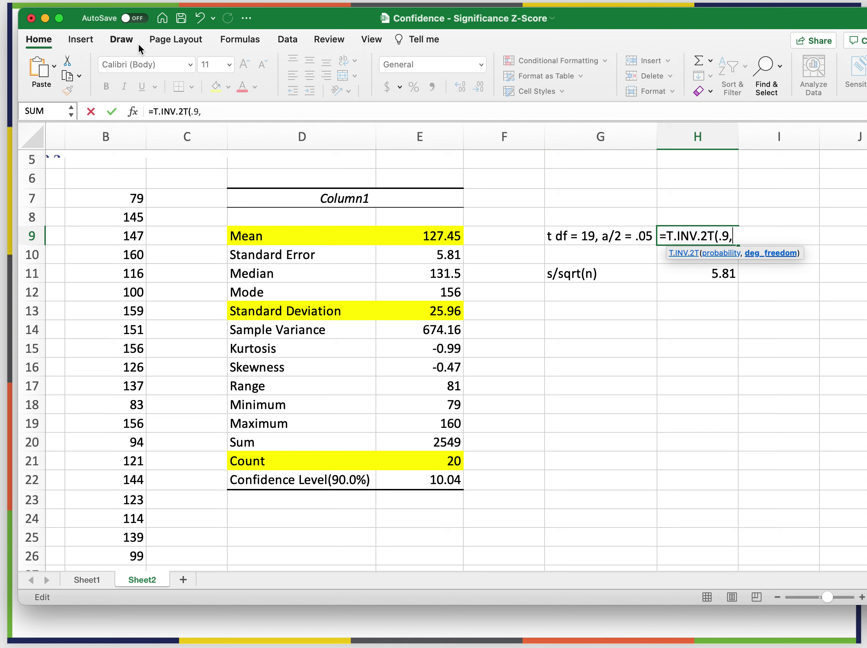
pyautogui.write('19)')
pyautogui.press('Return')
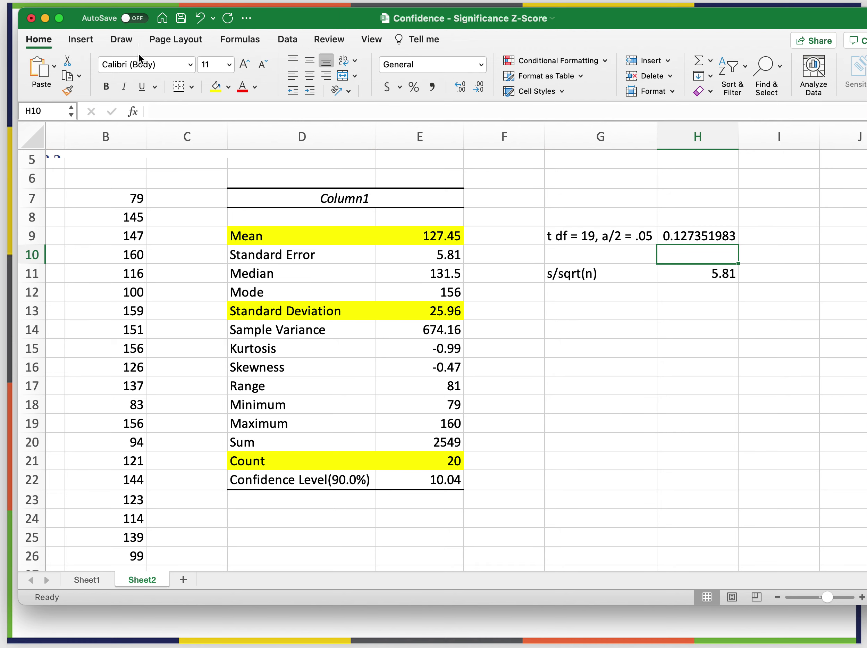
# Enter the label EBM in cell G13.
pyautogui.click(595, 311)
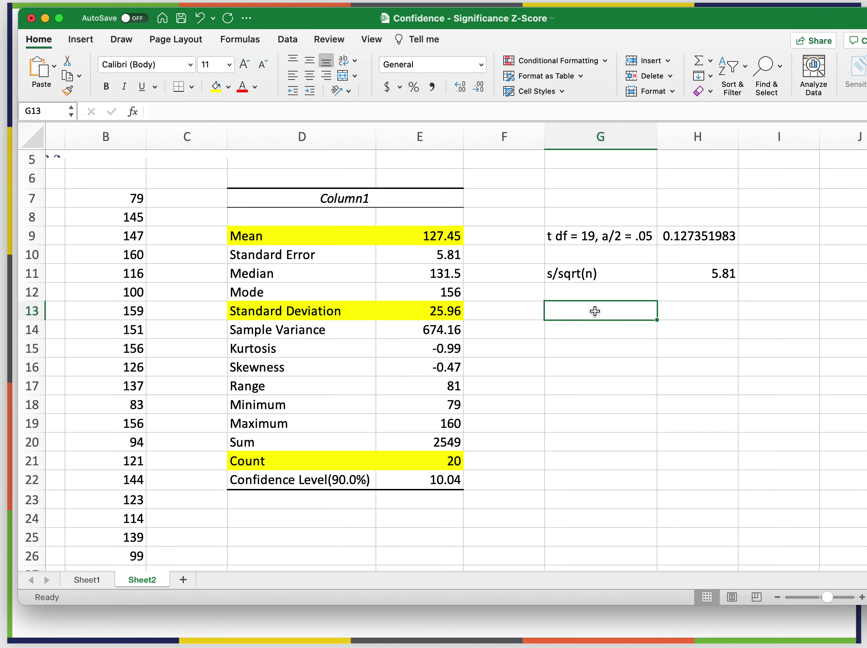
pyautogui.write('E')
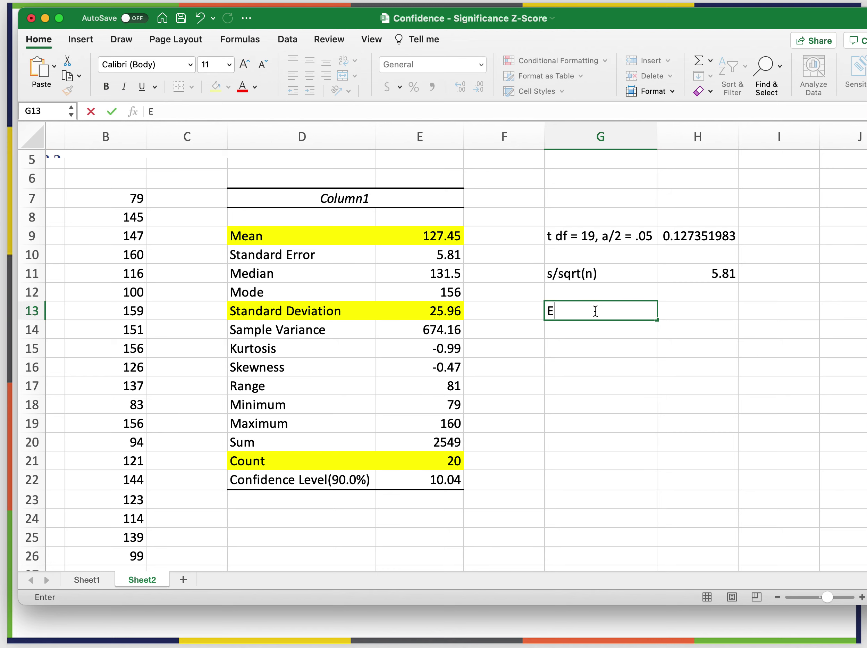
pyautogui.write('BN')
pyautogui.press('BackSpace')
pyautogui.write('M')
pyautogui.press('Tab')
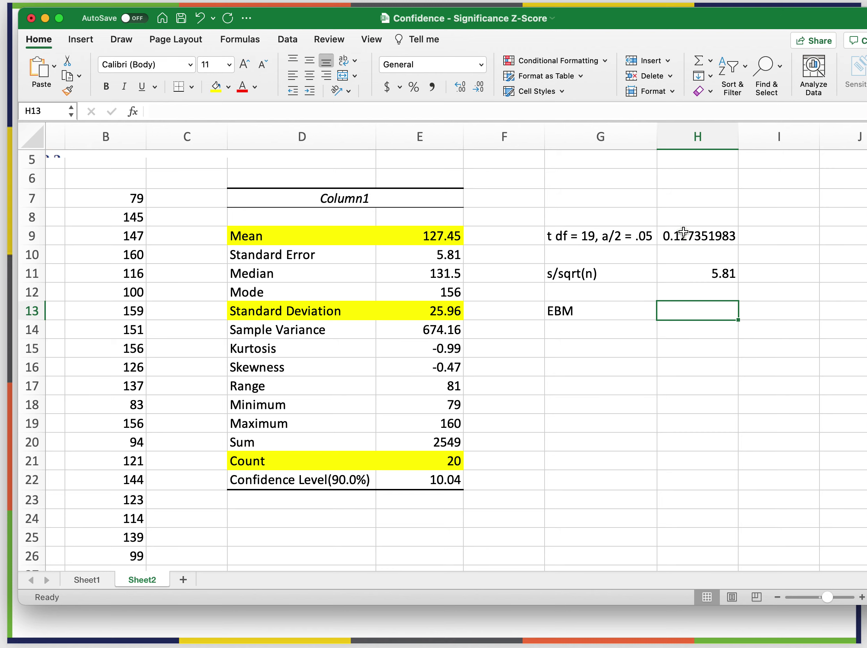
# Change the probability in the cell H9 T.INV.2T formula to 0.1.
pyautogui.click(683, 232)
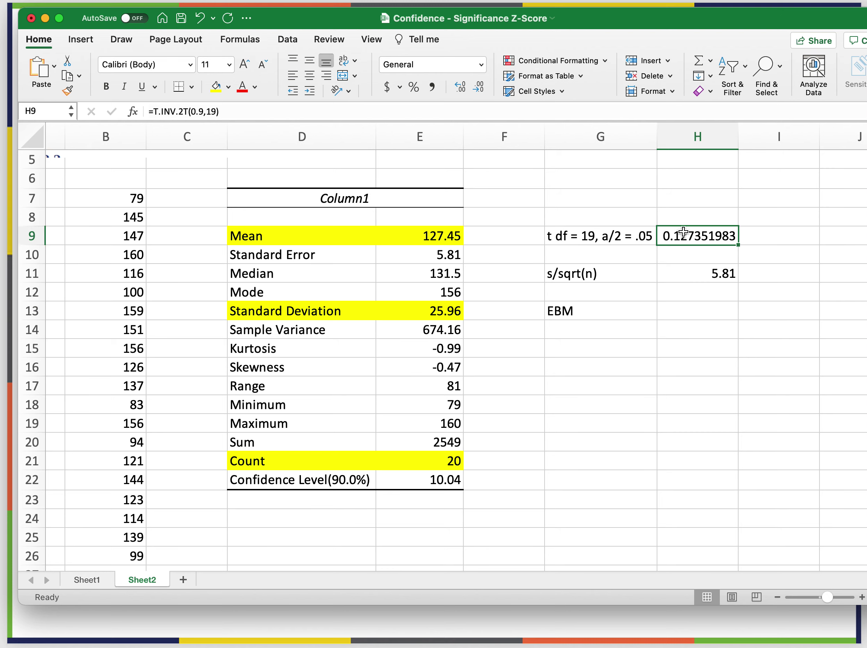
pyautogui.click(202, 111)
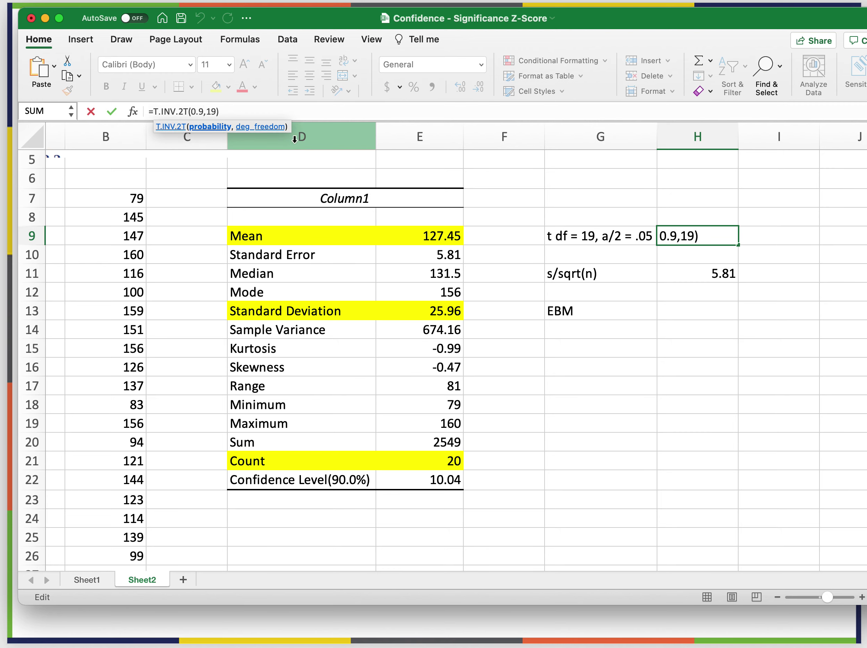
pyautogui.press('BackSpace')
pyautogui.write('1')
pyautogui.press('Return')
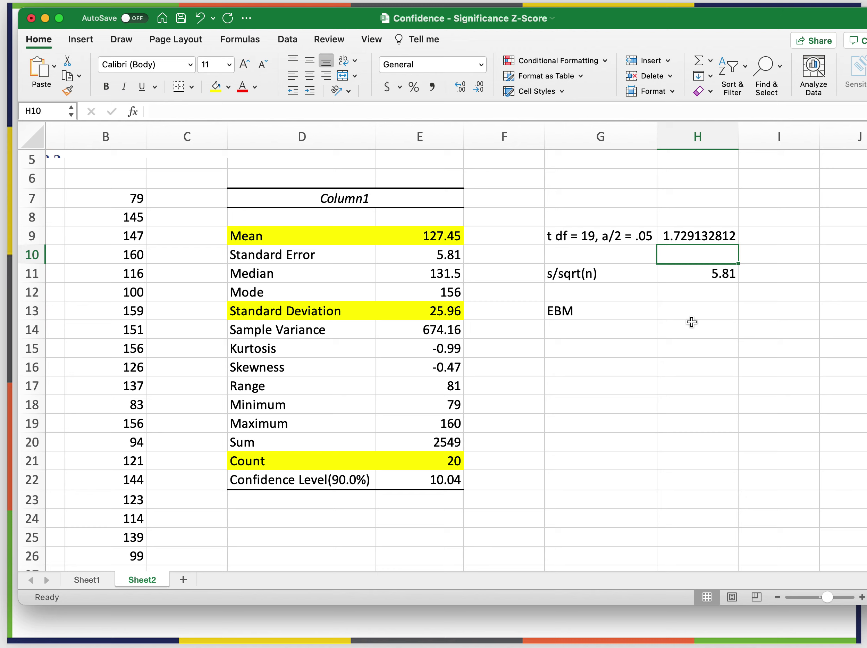
# Calculate the EBM in cell H13 by multiplying the t value by s/sqrt(n) with the formula =H9*H11.
pyautogui.click(706, 310)
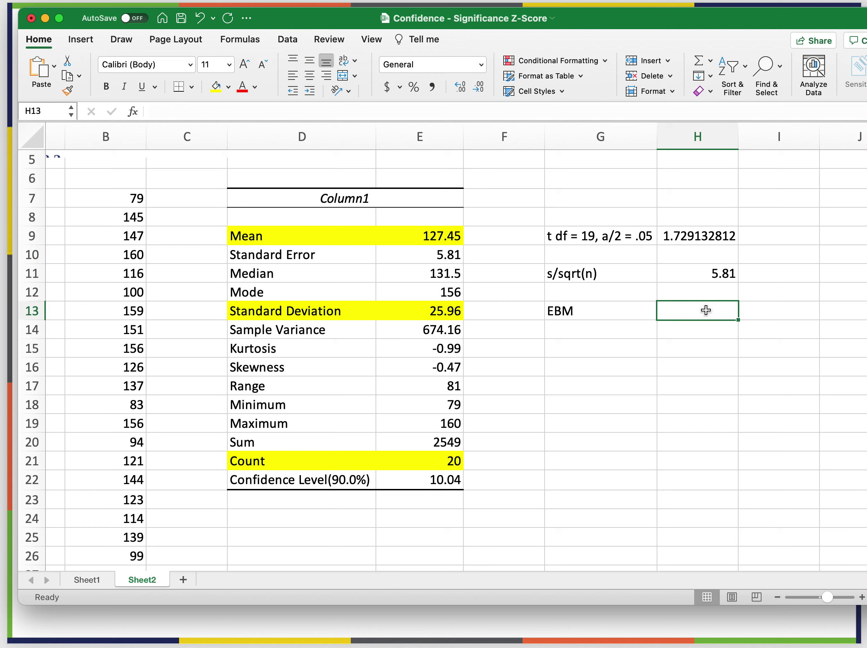
pyautogui.write('=')
pyautogui.click(706, 236)
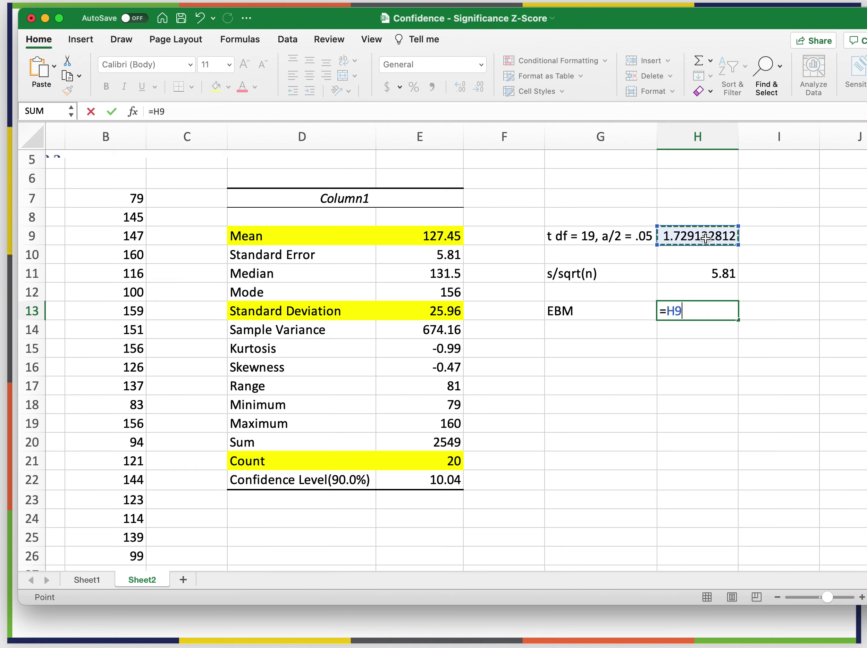
pyautogui.write('*')
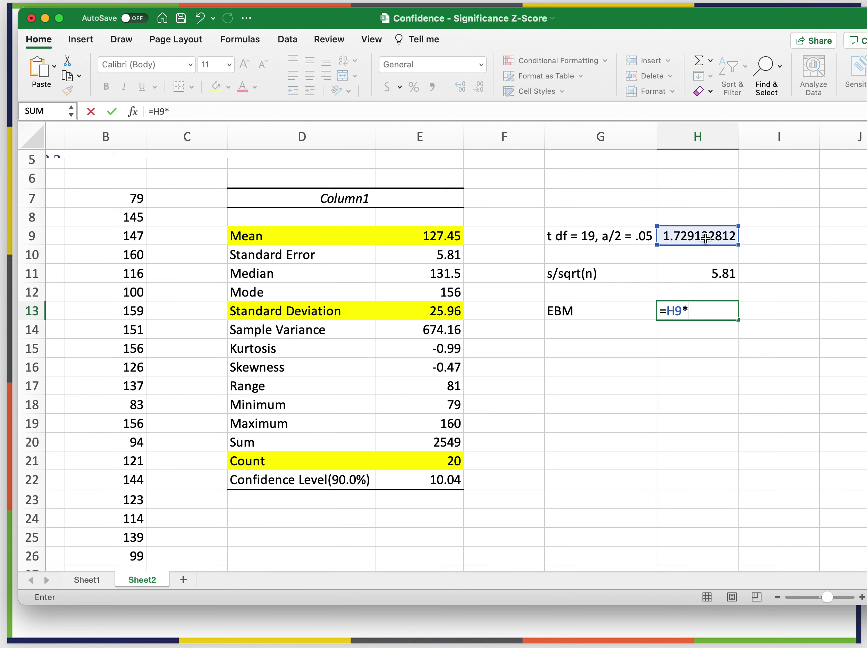
pyautogui.click(706, 275)
pyautogui.press('Return')
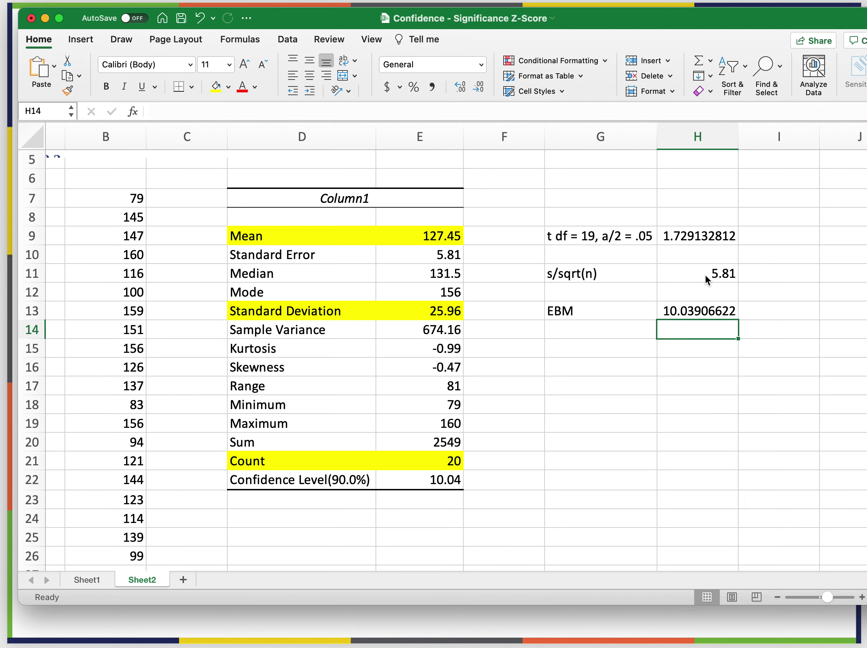
# Reduce the EBM value in cell H13 to two decimal places.
pyautogui.click(705, 309)
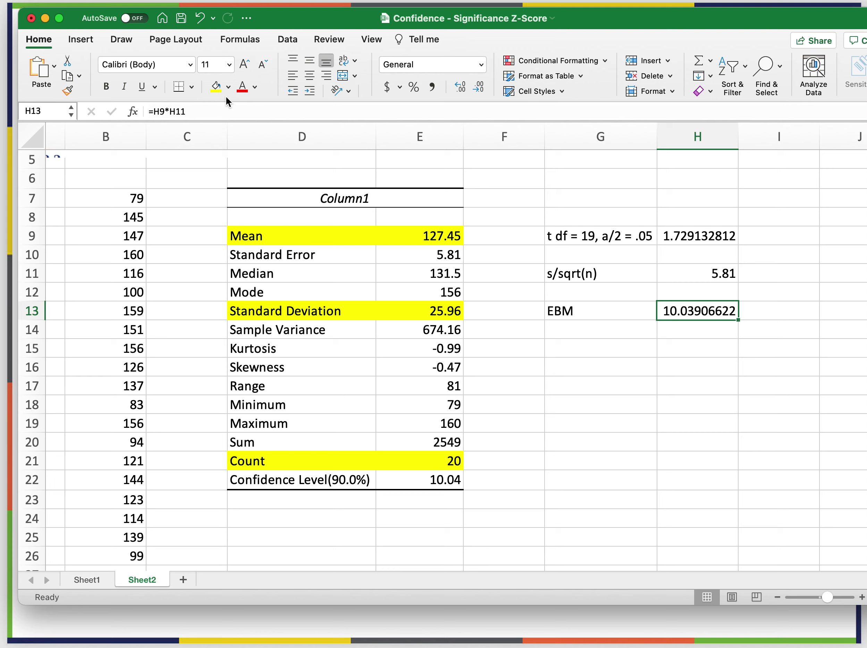
pyautogui.click(481, 88)
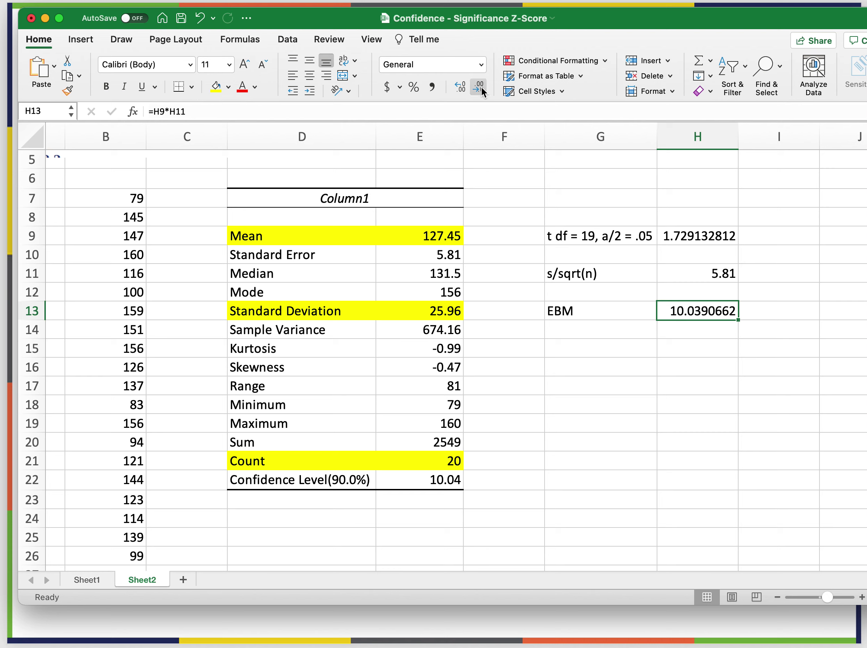
pyautogui.click(481, 88)
pyautogui.click(482, 87)
pyautogui.click(481, 87)
pyautogui.click(481, 88)
pyautogui.click(482, 87)
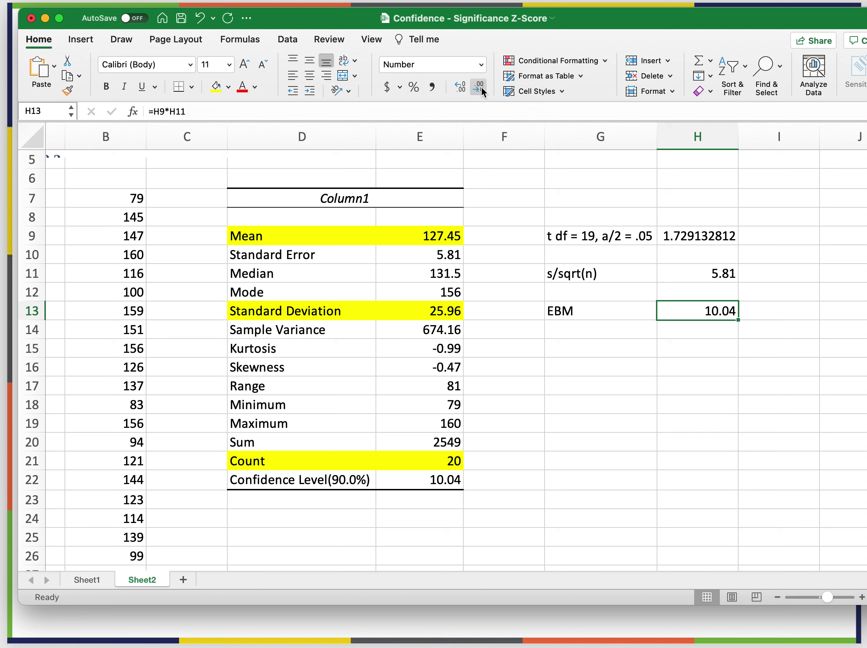
# Enter the label "90% CI Lower Limit" in cell G15.
pyautogui.click(598, 346)
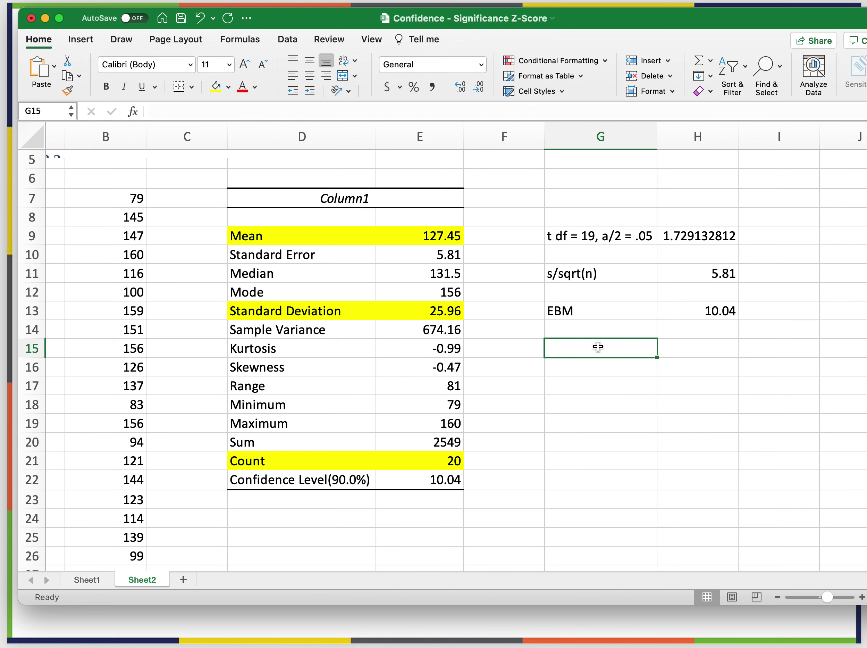
pyautogui.write('CI')
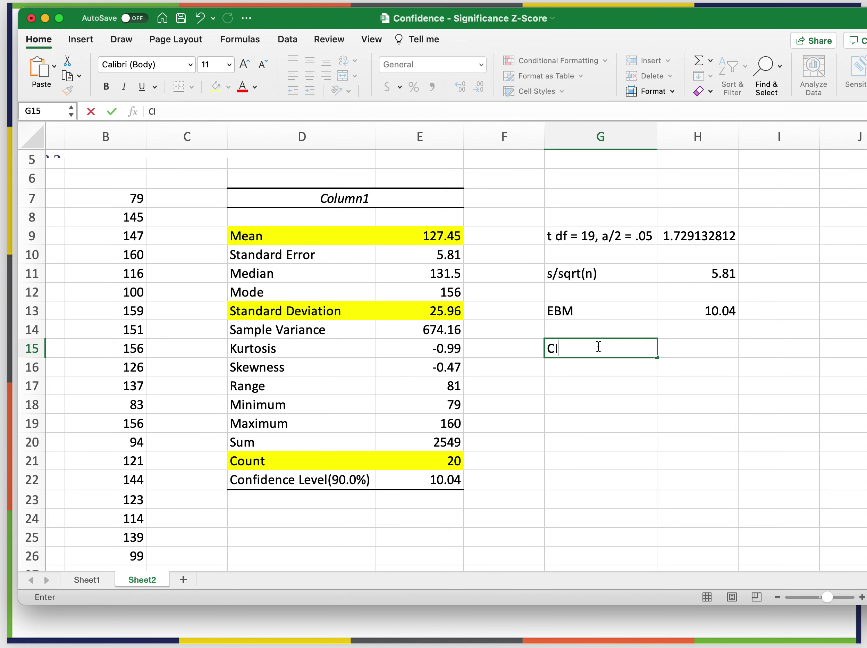
pyautogui.press('BackSpace')
pyautogui.press('BackSpace')
pyautogui.write('(')
pyautogui.press('BackSpace')
pyautogui.write('(')
pyautogui.press('BackSpace')
pyautogui.write('90% CI LL')
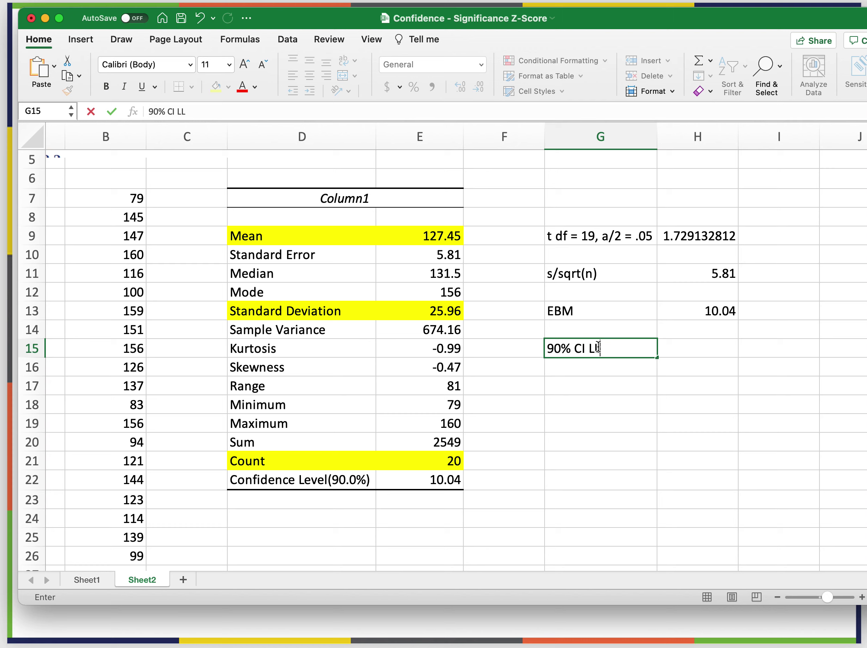
pyautogui.press('BackSpace')
pyautogui.write('ower Limit')
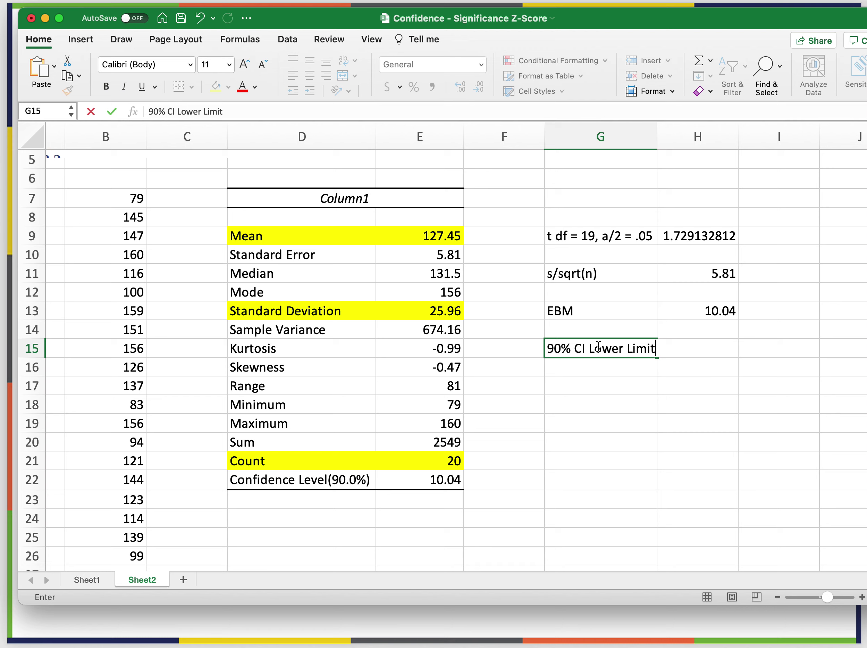
pyautogui.press('F2')
pyautogui.press('Tab')
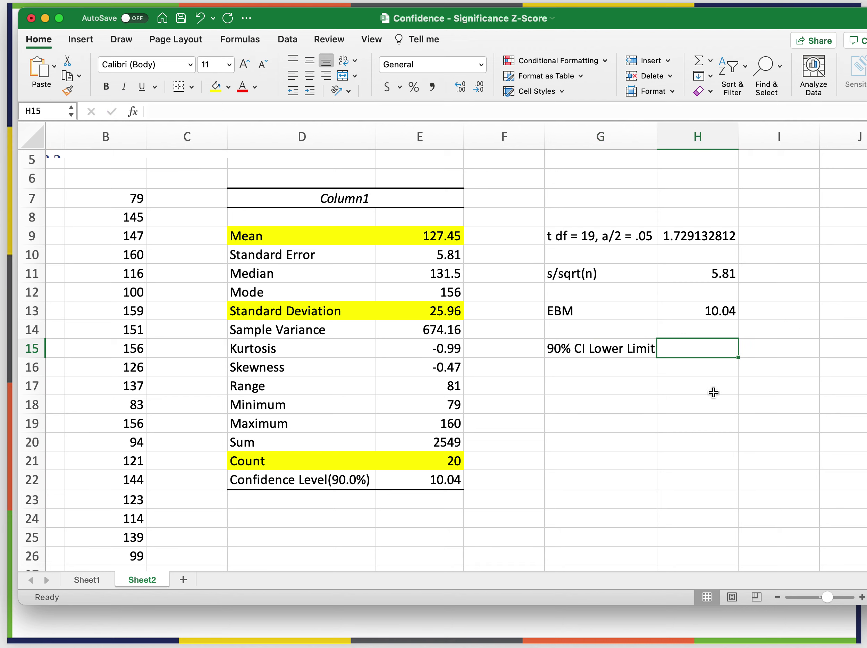
# Calculate the lower limit in cell H15 by subtracting the EBM from the mean with the formula =E9-H13.
pyautogui.write('=')
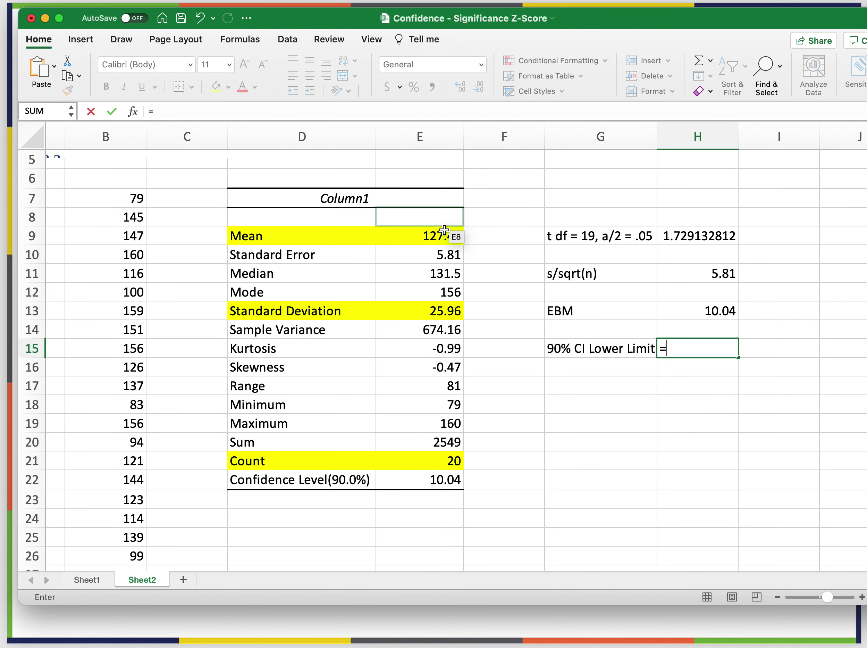
pyautogui.click(449, 239)
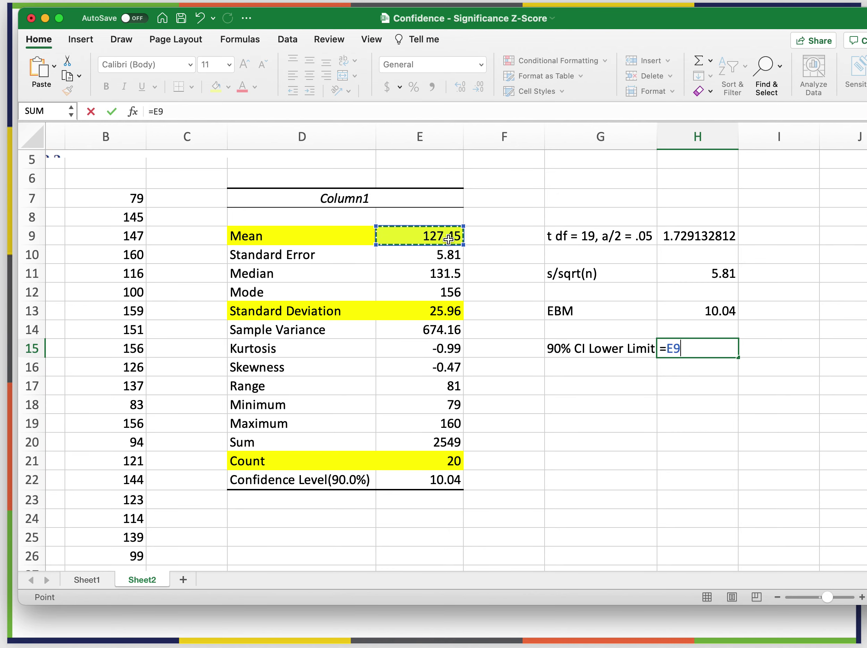
pyautogui.write('-')
pyautogui.click(721, 310)
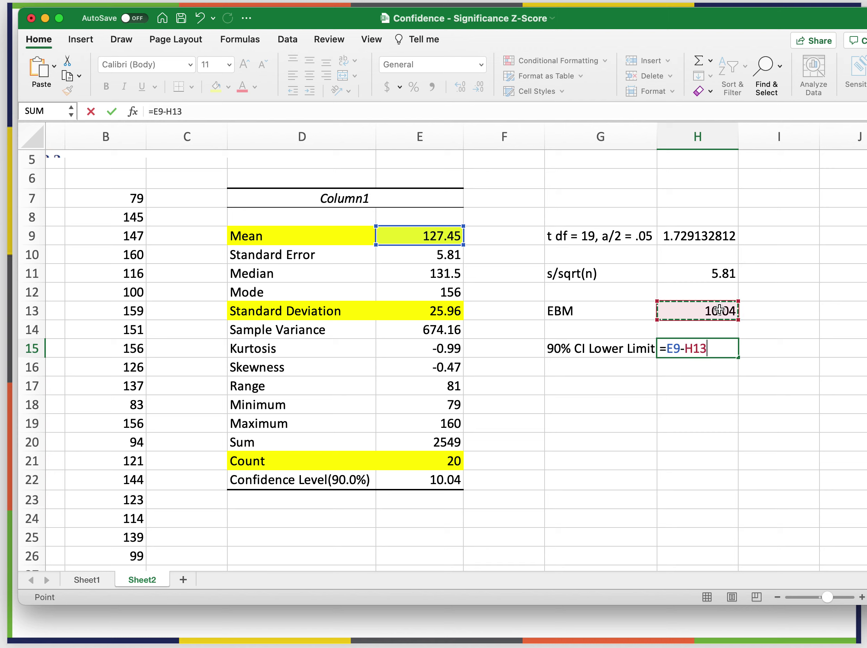
pyautogui.press('Return')
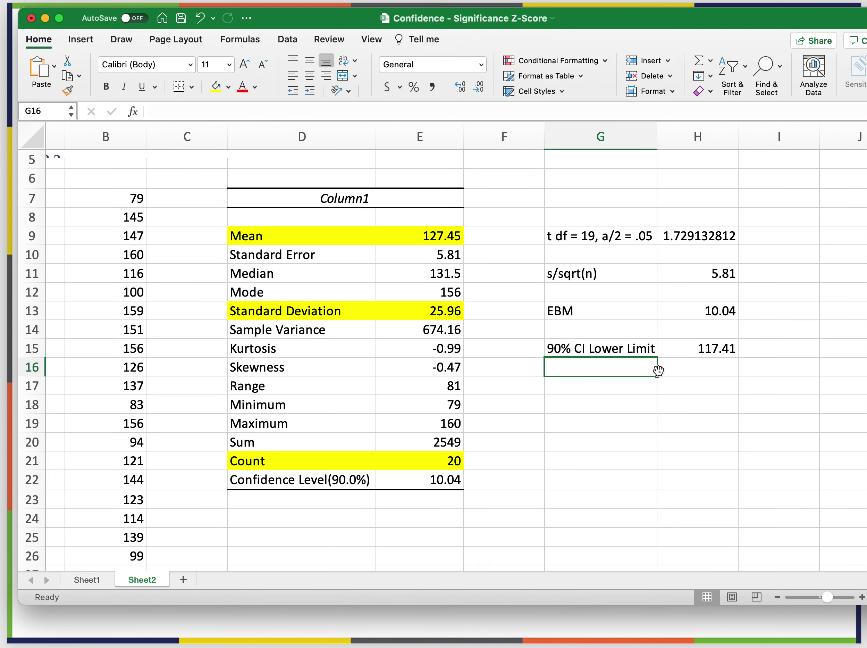
# Label cell G16 "Upper Limit" and calculate it in H16 by adding the EBM to the mean with the formula =E9+H13.
pyautogui.write('Upper')
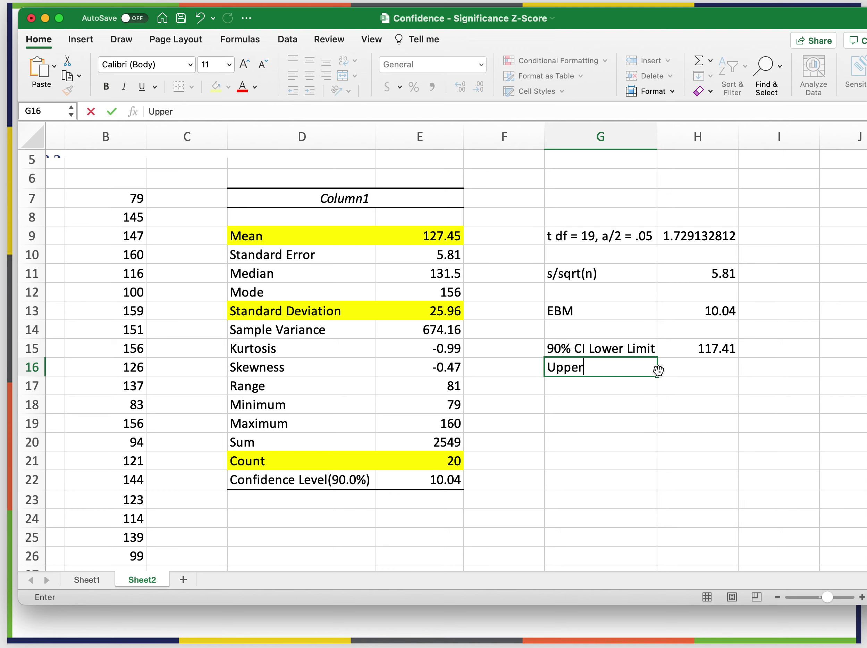
pyautogui.write(' Limit')
pyautogui.press('Tab')
pyautogui.write('=')
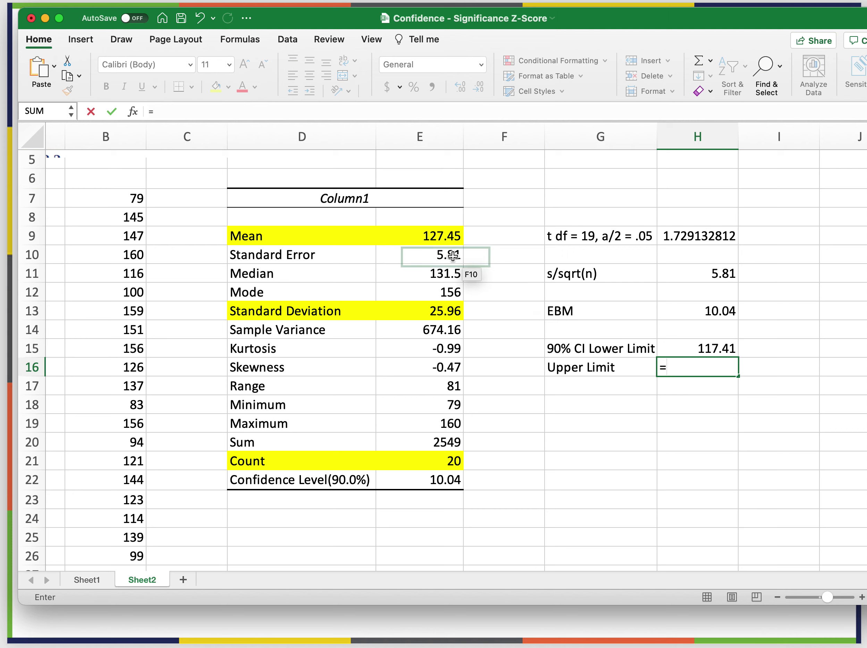
pyautogui.click(443, 235)
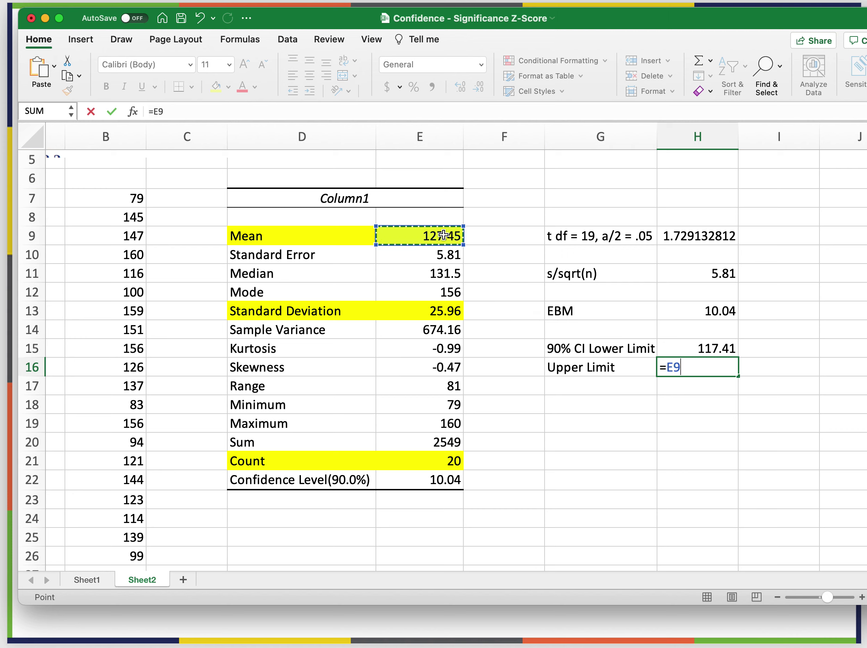
pyautogui.write('+')
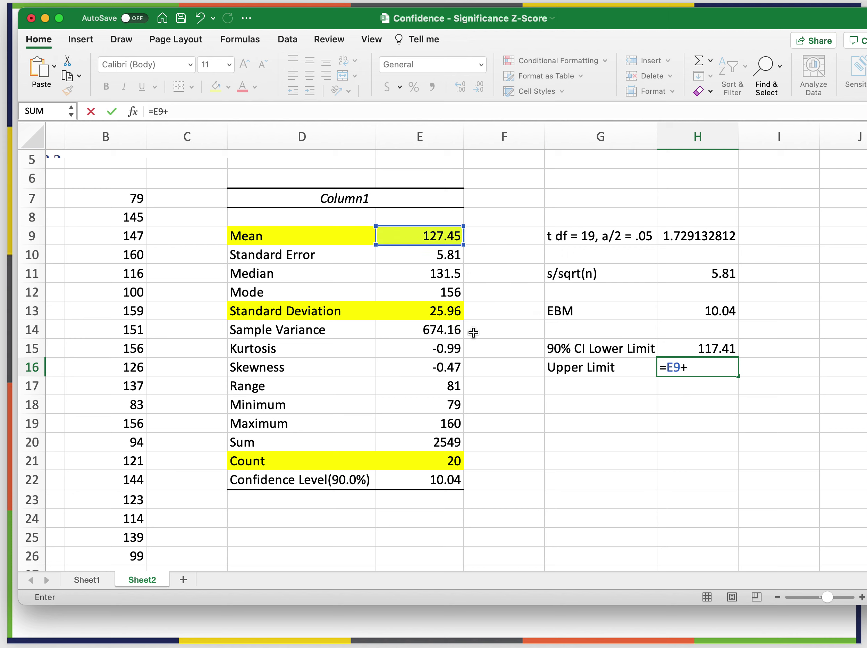
pyautogui.click(723, 311)
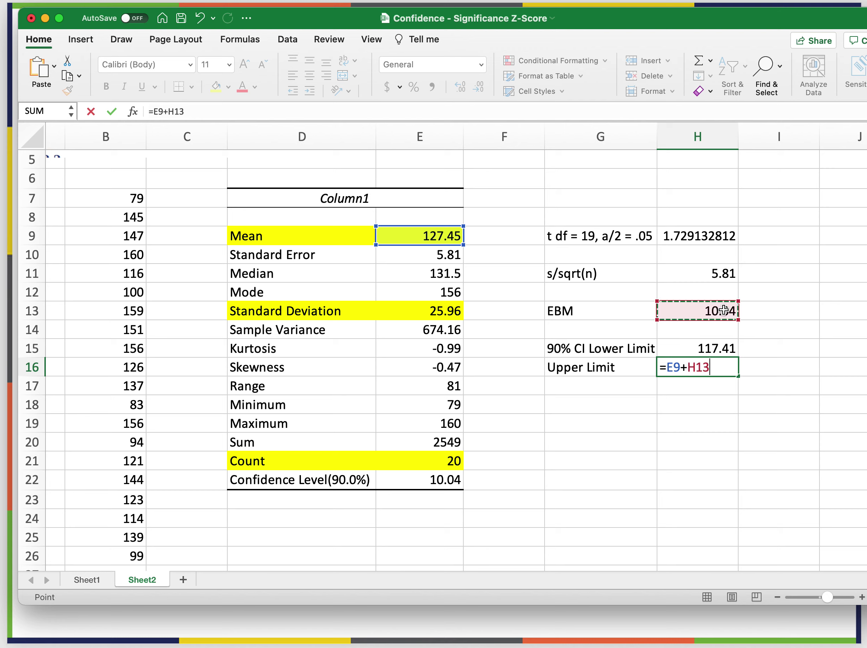
pyautogui.press('Return')
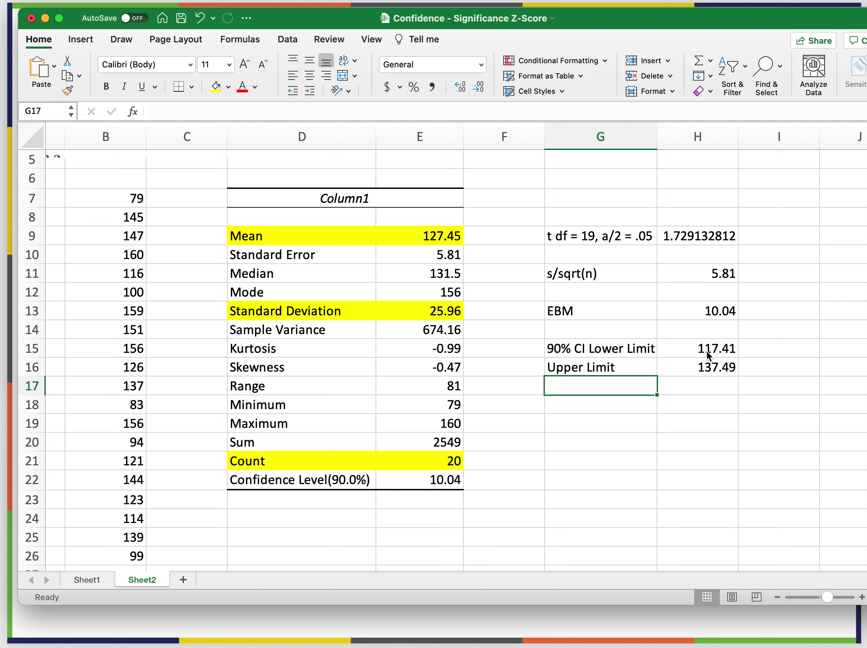
# Examine the Confidence Level(90.0%) row in D22:E22 and compare the calculated limits with the Example 8.9 step-by-step solution slide in the presentation.
pyautogui.click(440, 484)
pyautogui.moveTo(298, 485); pyautogui.dragTo(417, 485)
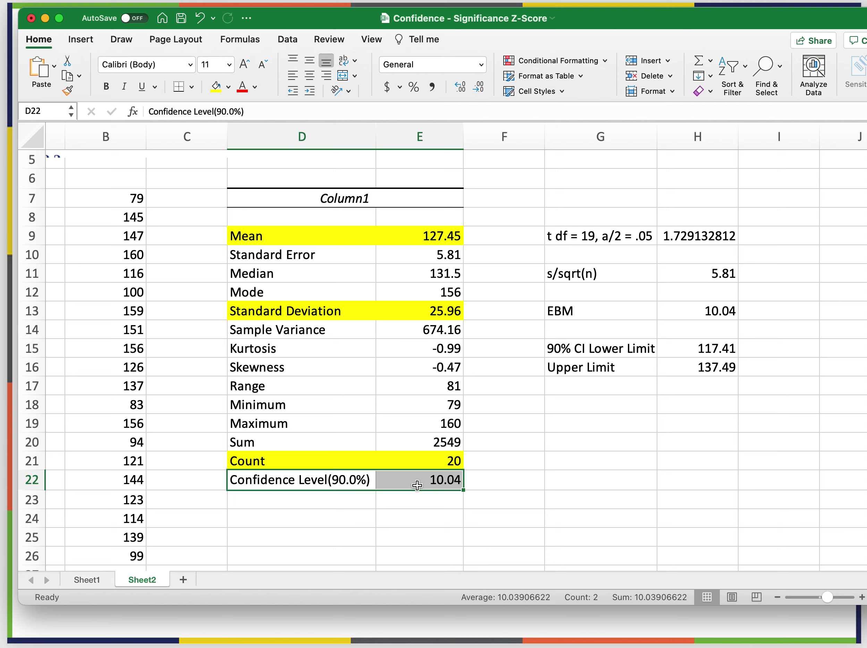
pyautogui.click(432, 636)
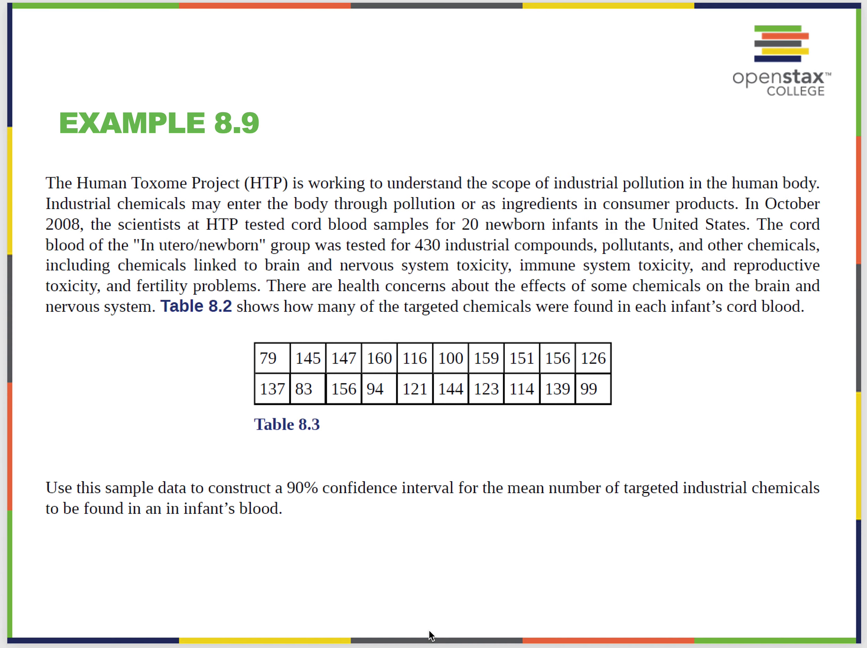
pyautogui.click(432, 636)
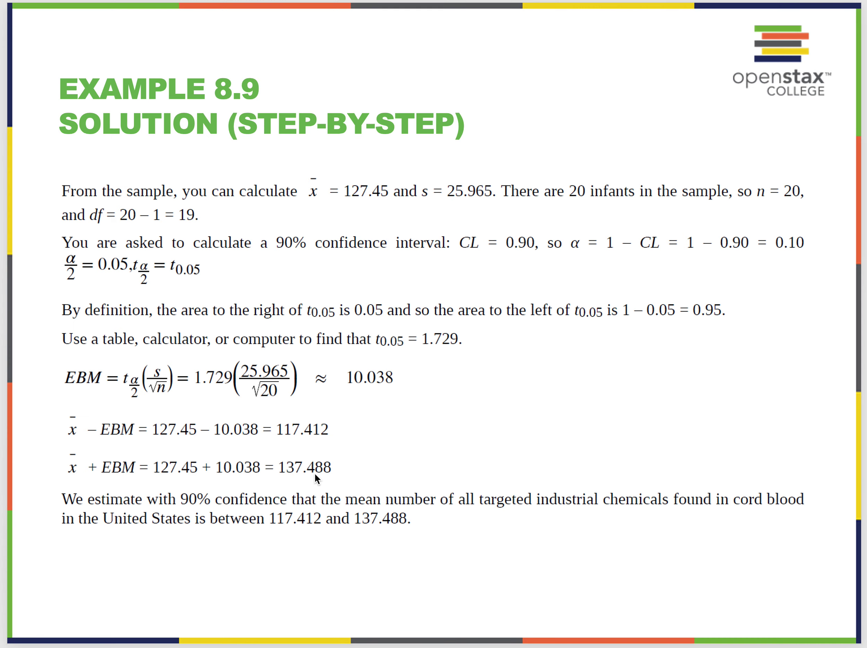
pyautogui.press('super+Tab')
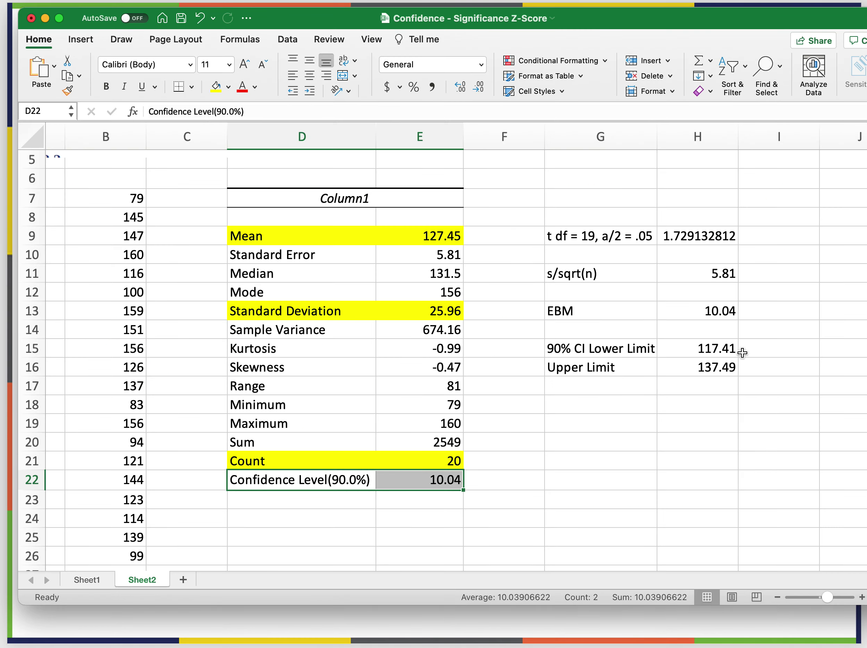
pyautogui.press('super+Tab')
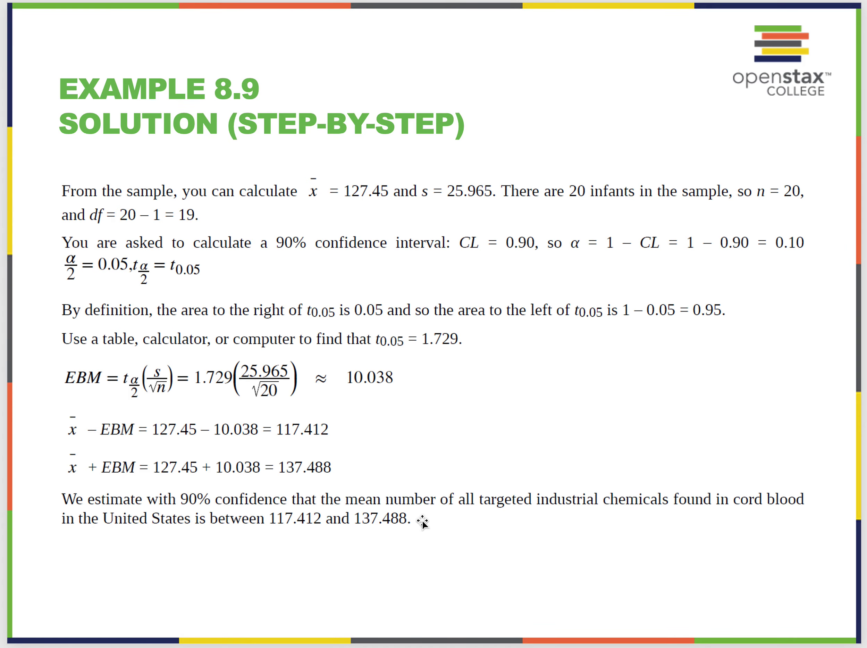
# Return to the Excel workbook and show the lower and upper limits in H15:H16 with three decimal places.
pyautogui.press('super+Tab')
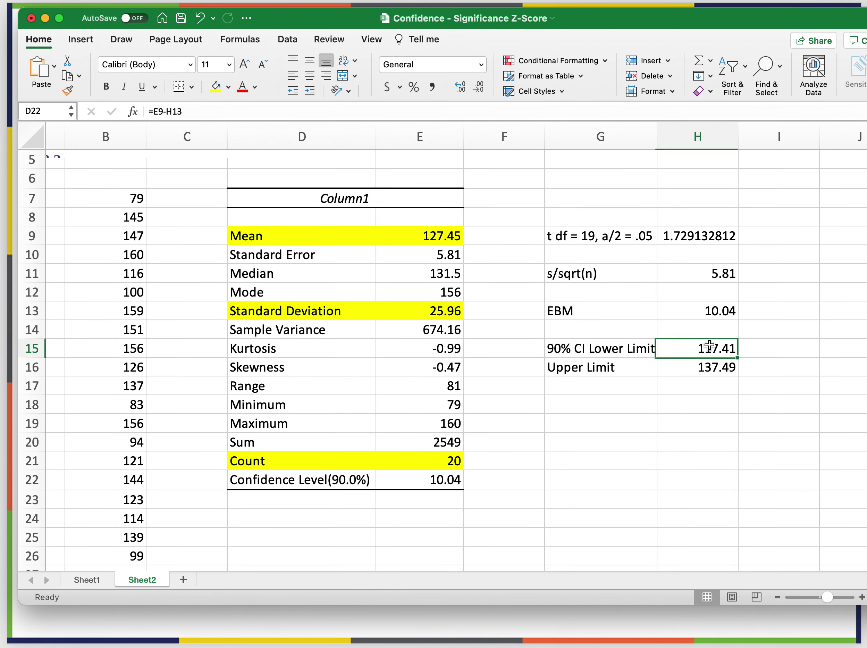
pyautogui.moveTo(710, 345); pyautogui.dragTo(707, 368)
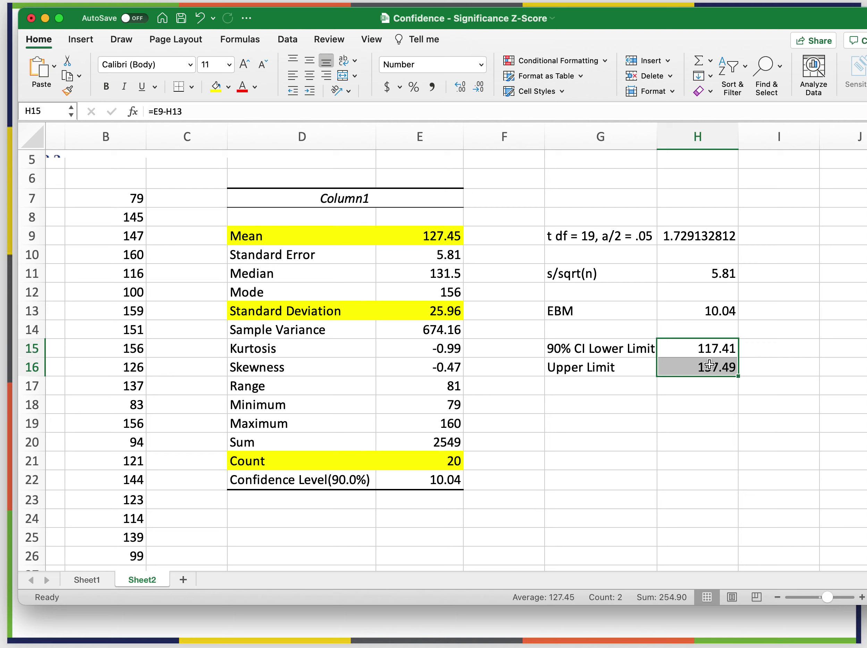
pyautogui.click(461, 86)
# Compare the three-decimal limits with the solution slide and advance the presentation to the slide "8.3 | A Population Proportion".
pyautogui.press('super+Tab')
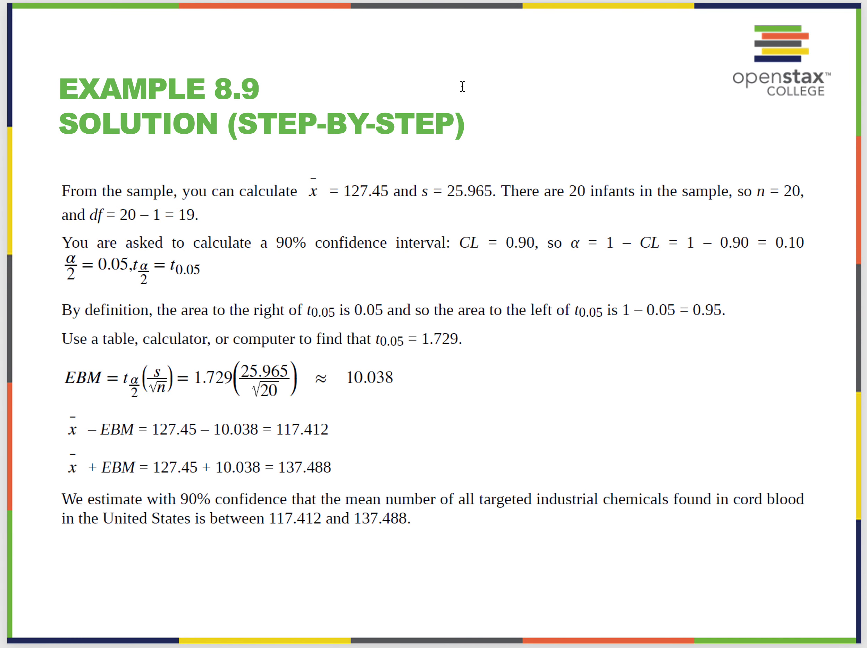
pyautogui.press('super+Tab')
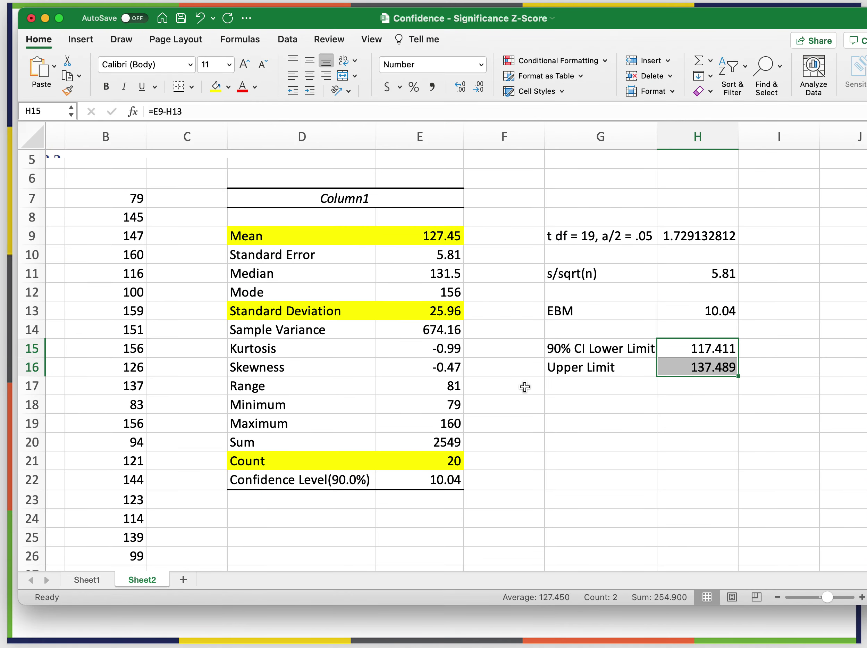
pyautogui.press('super+Tab')
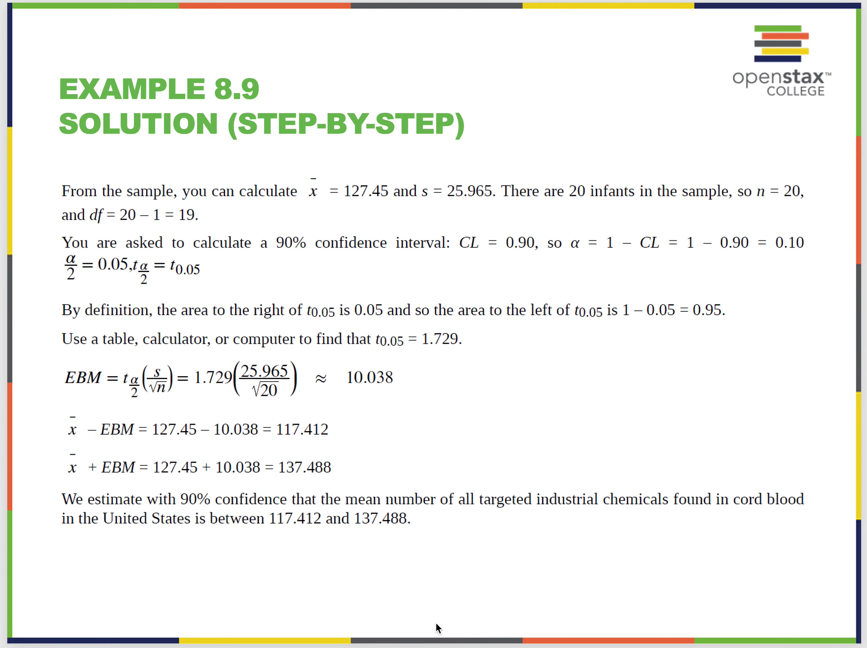
pyautogui.press('Right')
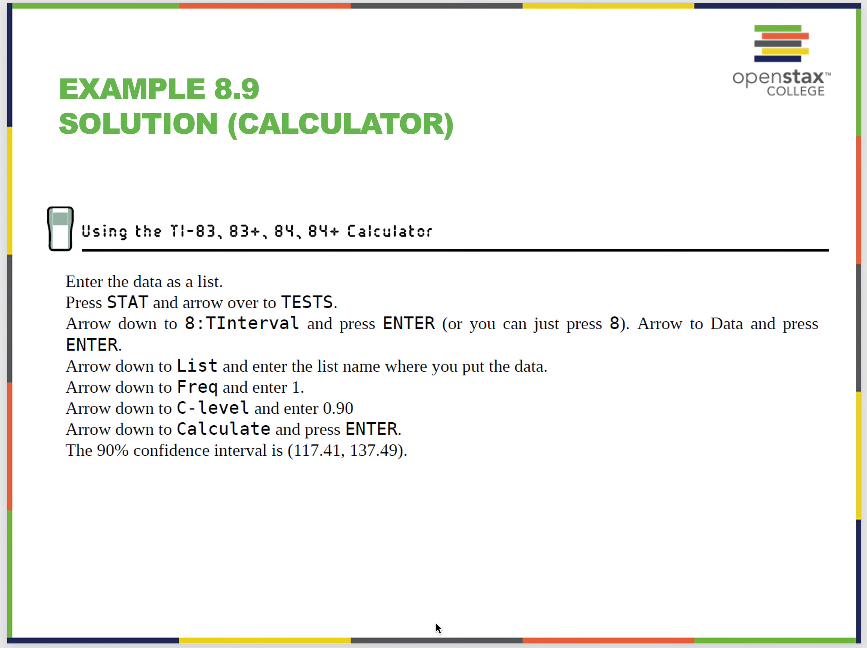
pyautogui.press('Right')
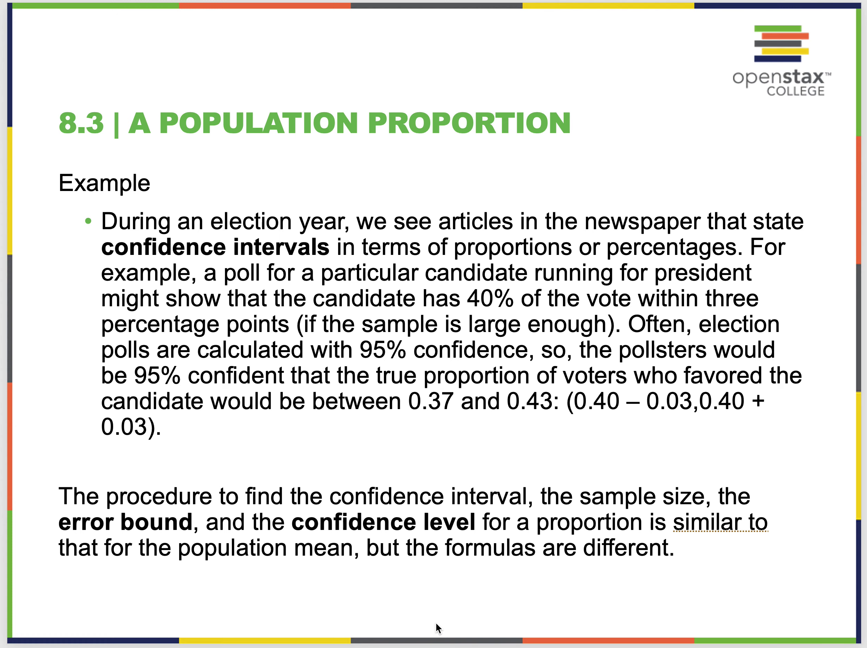